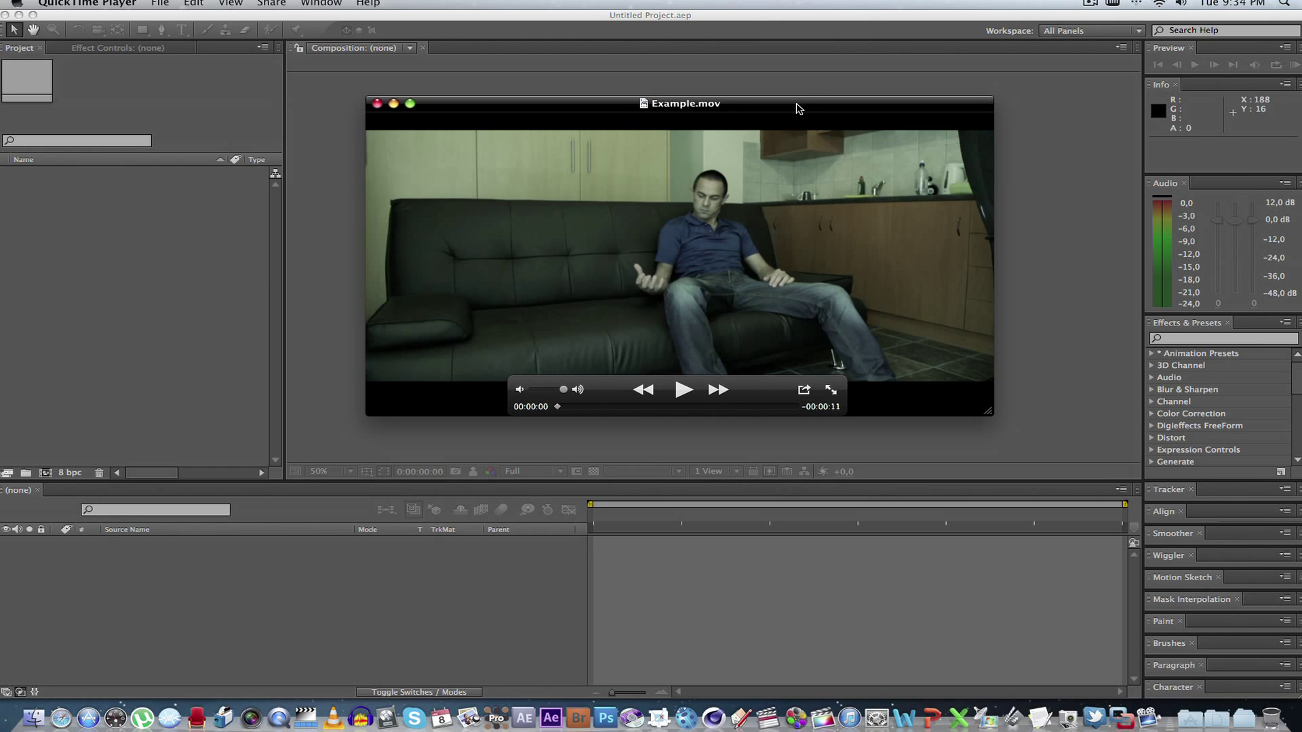
# Step: Play the Example.mov clip to preview the finished effect, and minimize the player
pyautogui.moveTo(577, 407); pyautogui.dragTo(616, 406)
pyautogui.click(684, 393)
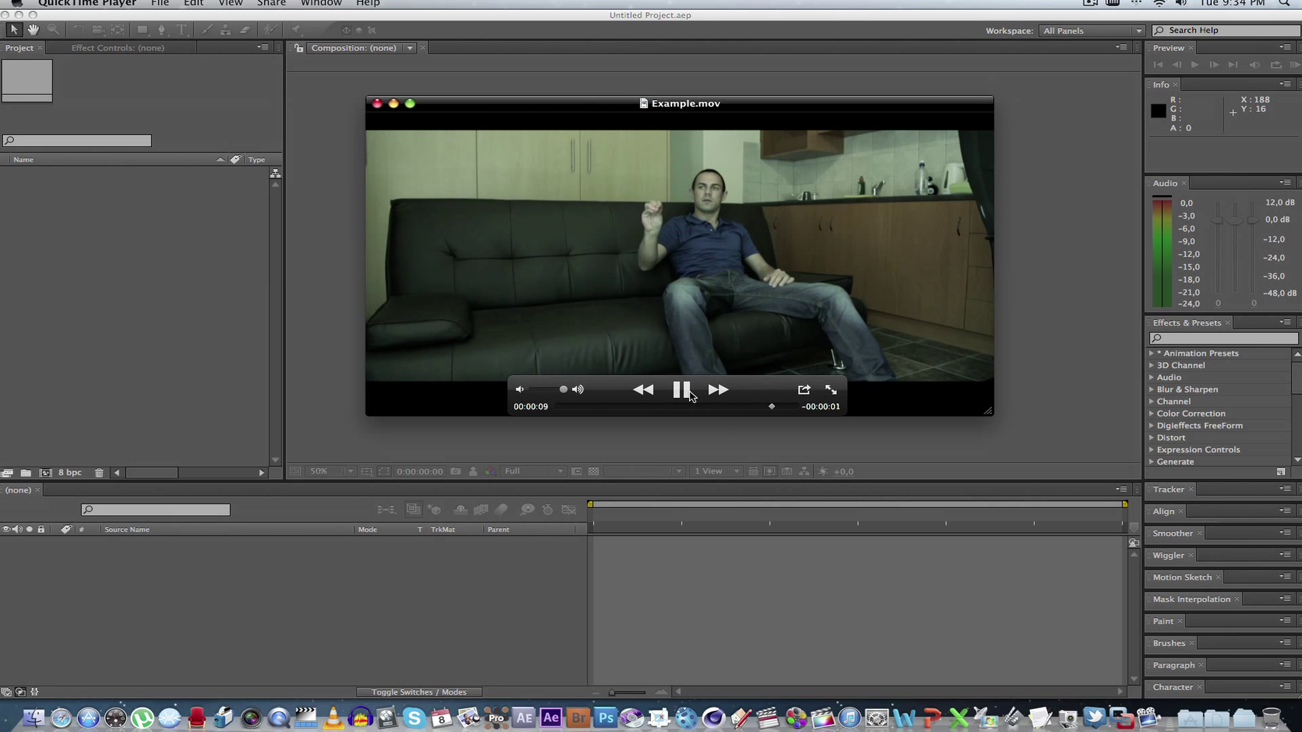
pyautogui.click(393, 104)
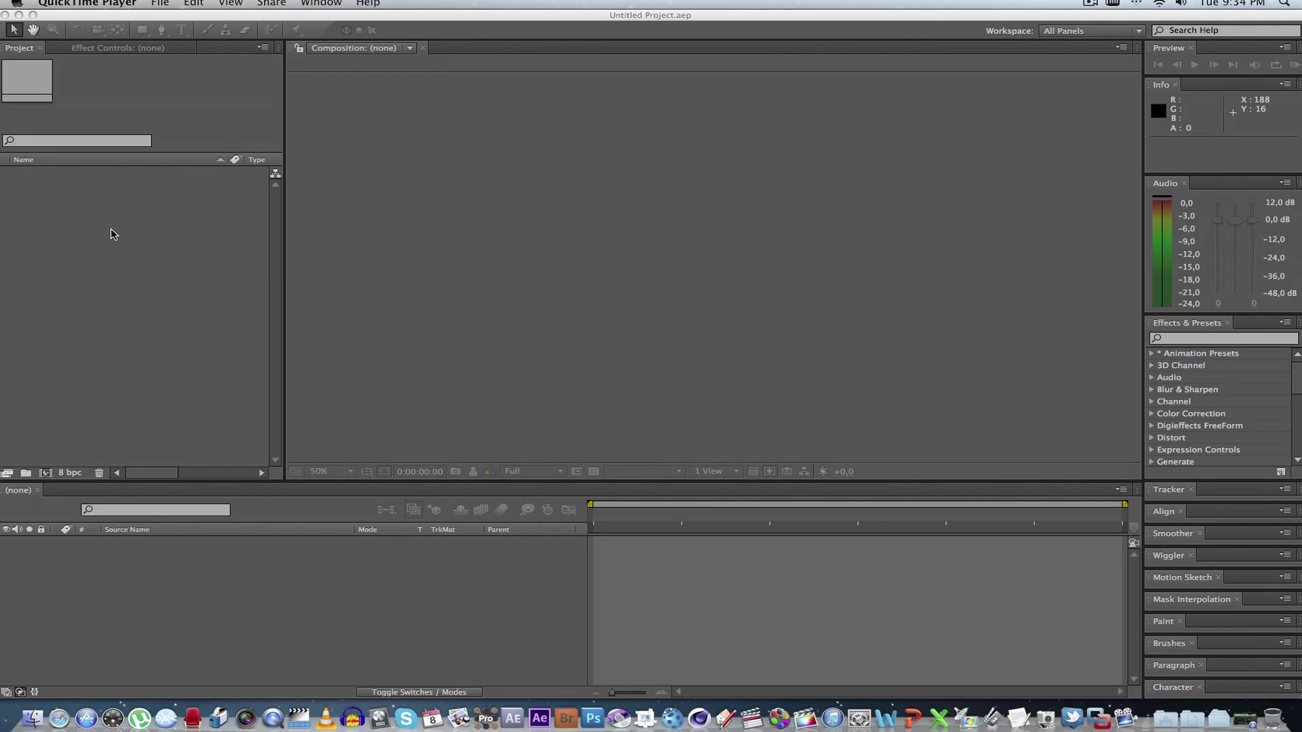
# Step: Create a new composition with the HDTV 1080 25 preset, 1920 x 1080 px, lasting 30 seconds
pyautogui.click(205, 300)
pyautogui.rightClick(138, 281)
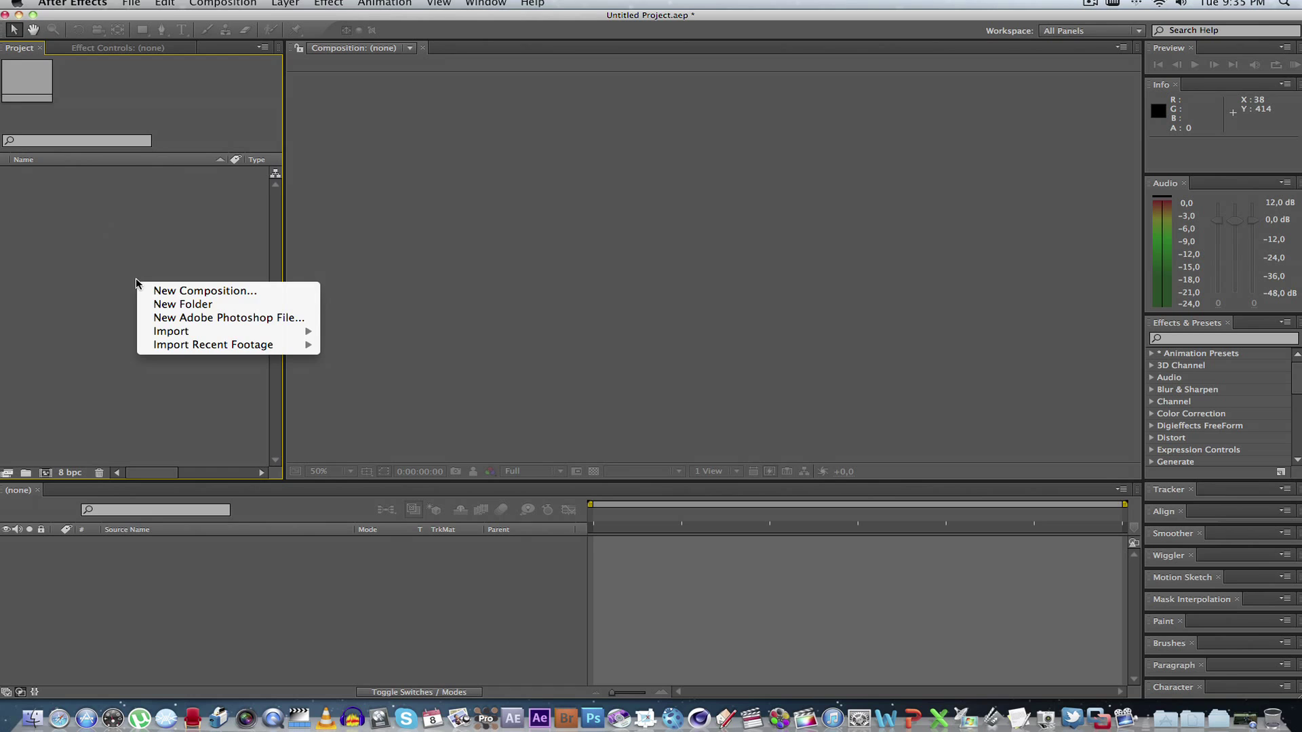
pyautogui.click(180, 290)
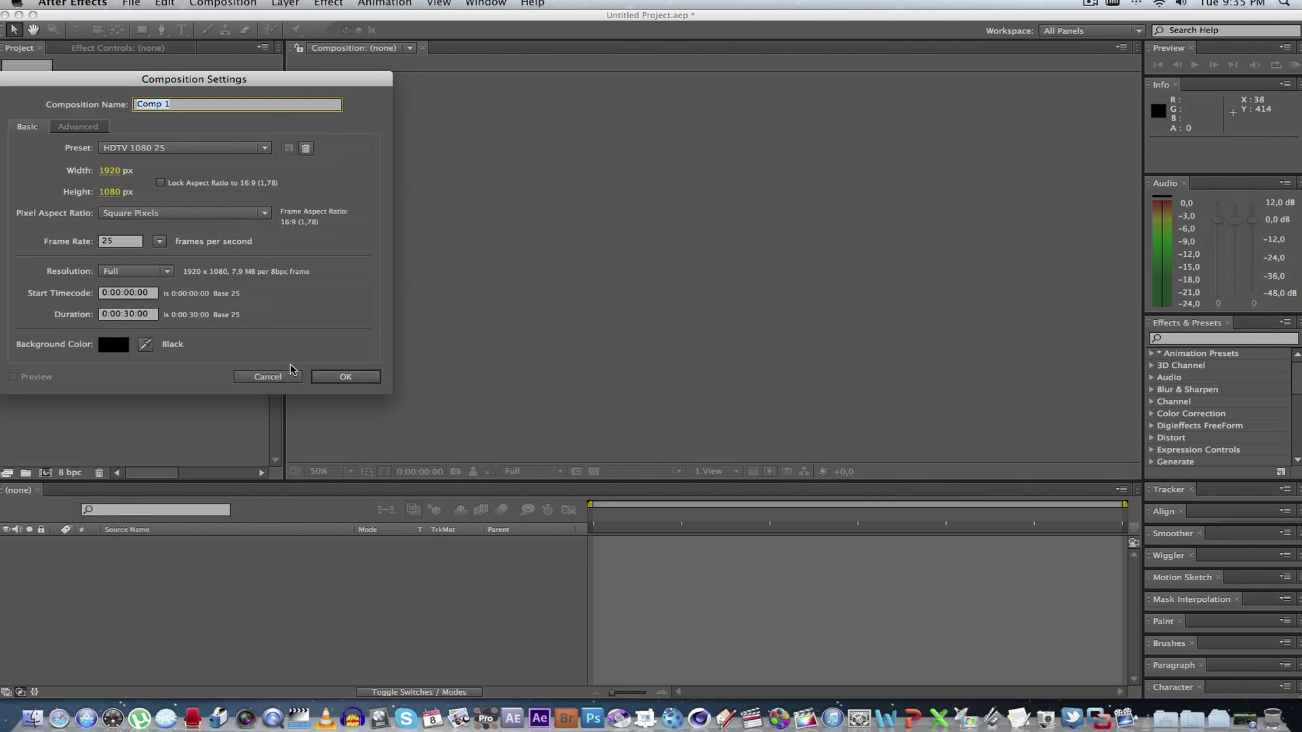
pyautogui.click(340, 378)
# Step: Add a white solid layer of 1920 x 1080 px to the composition
pyautogui.rightClick(188, 595)
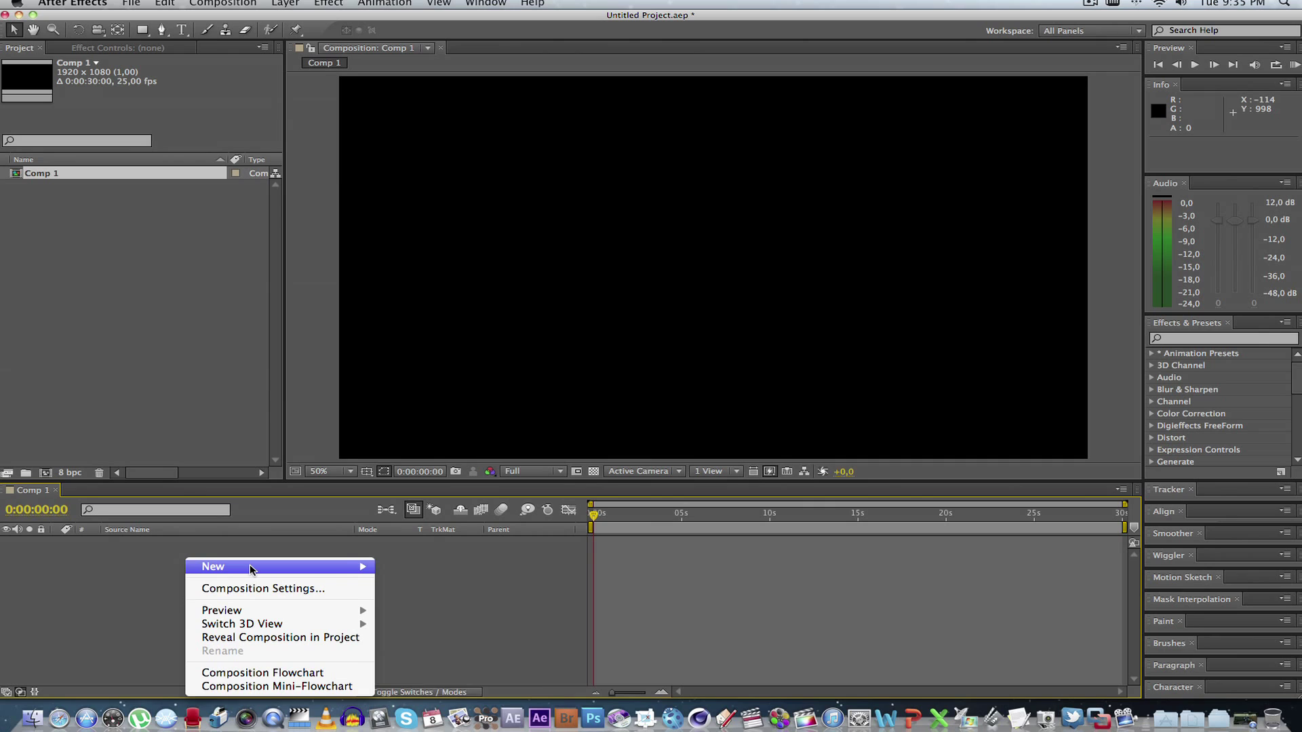
pyautogui.moveTo(250, 564)
pyautogui.click(437, 601)
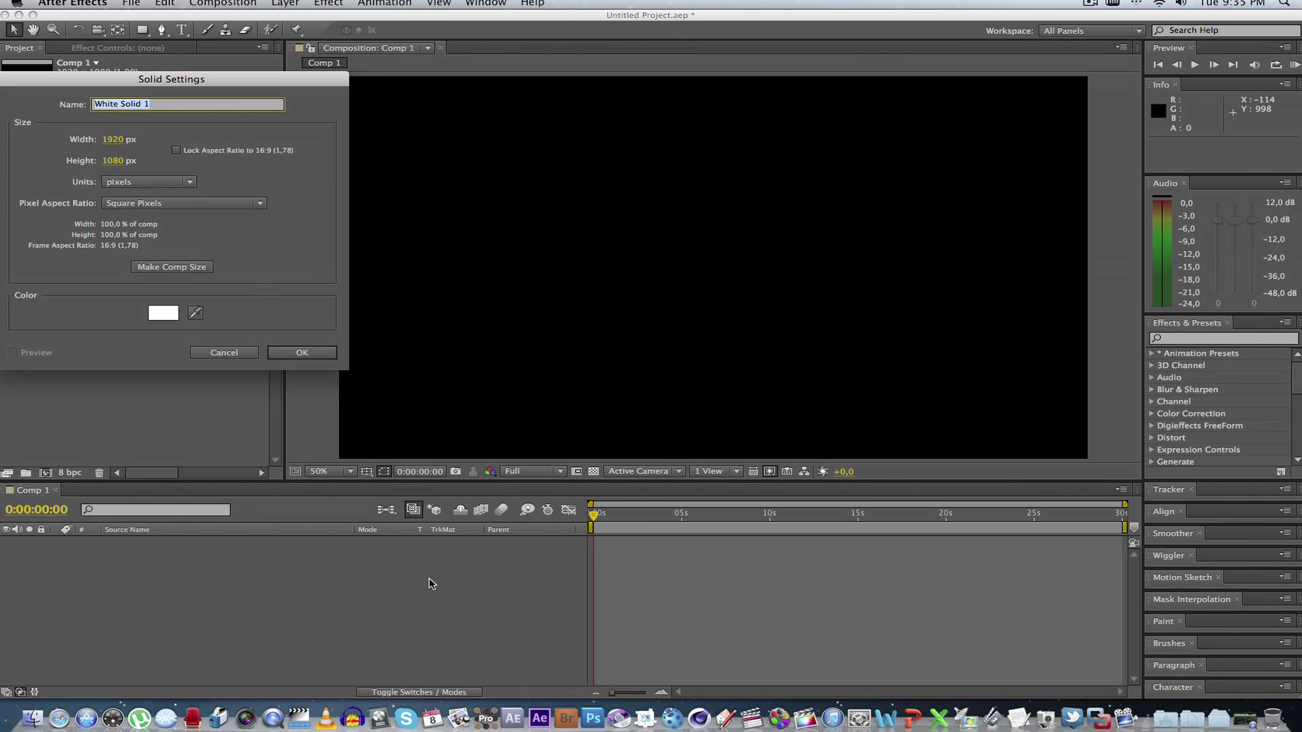
pyautogui.click(303, 353)
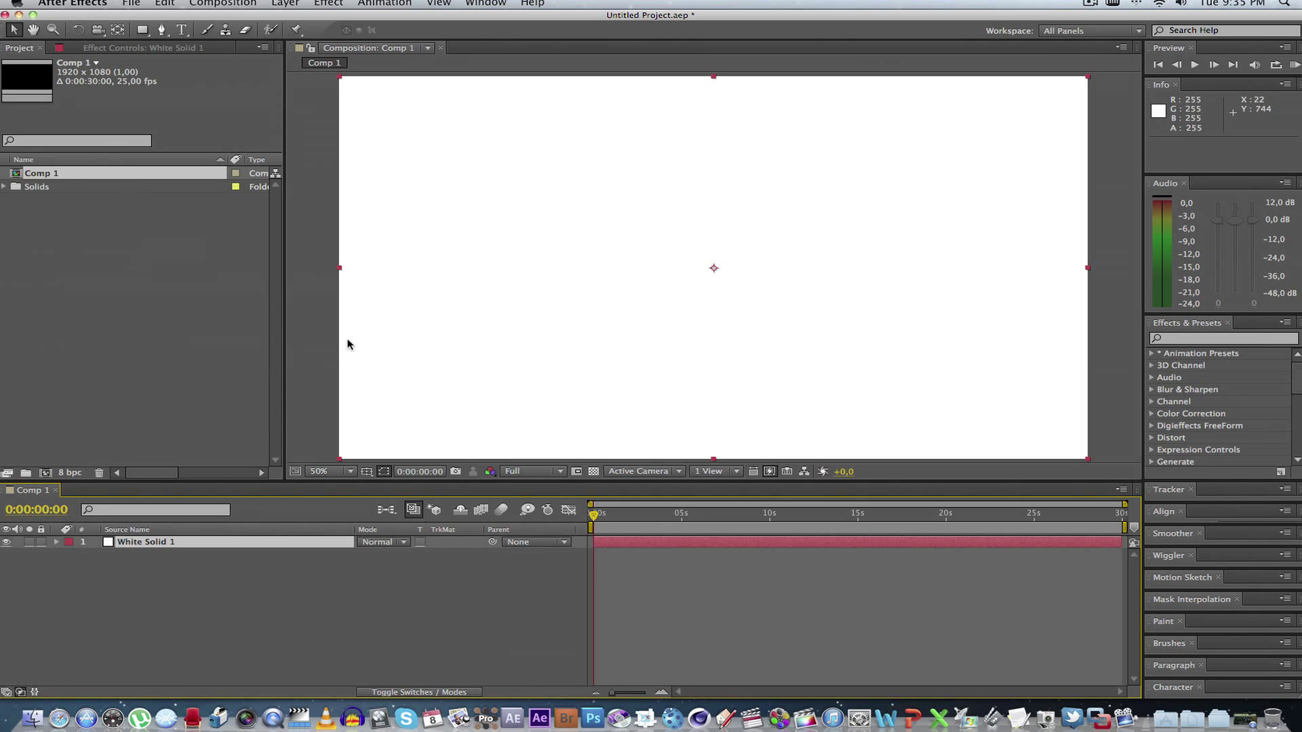
# Step: Apply the Trapcode Form effect to the white solid layer
pyautogui.rightClick(151, 542)
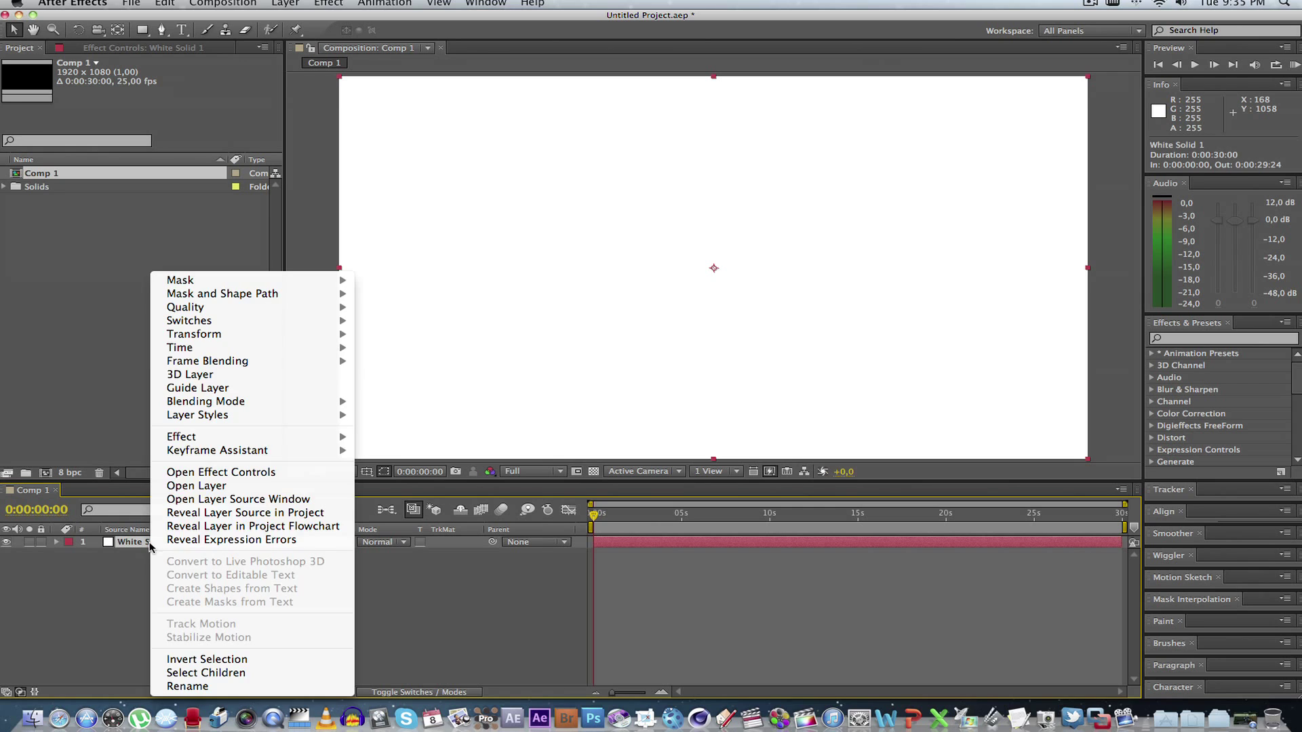
pyautogui.moveTo(258, 438)
pyautogui.moveTo(516, 660)
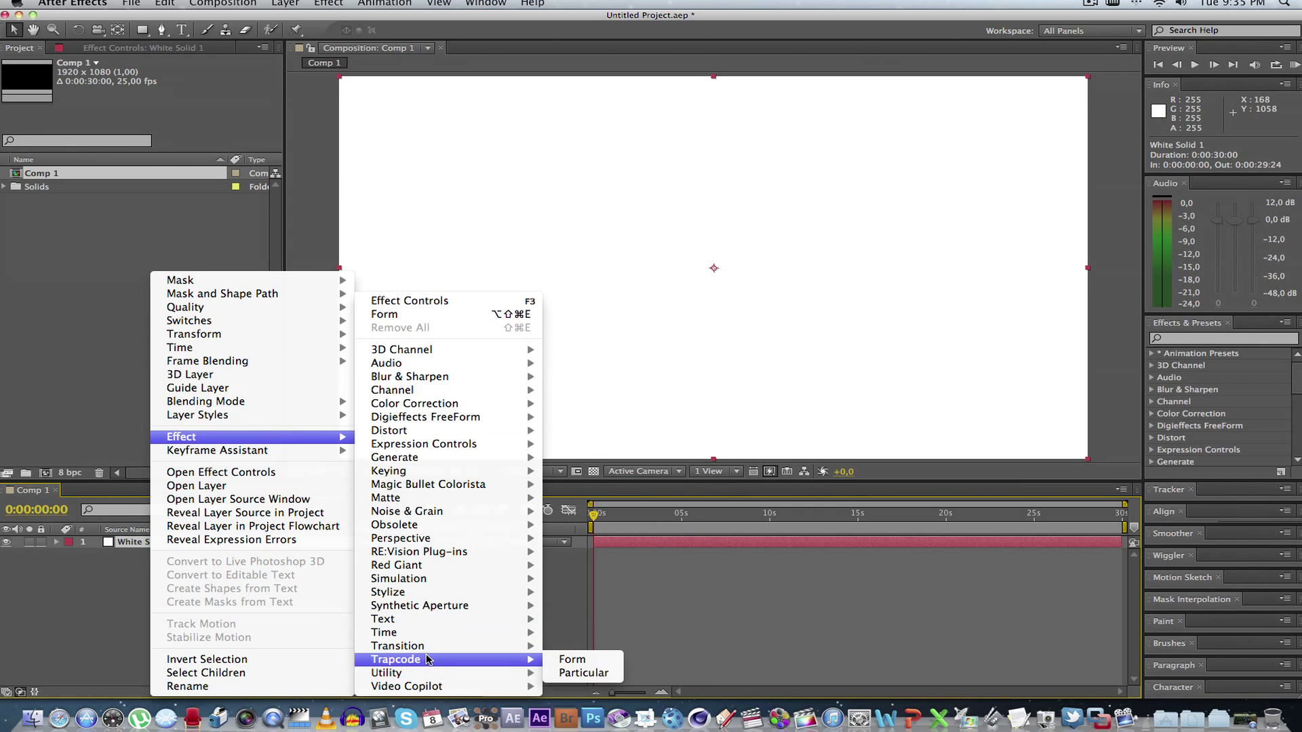
pyautogui.click(600, 661)
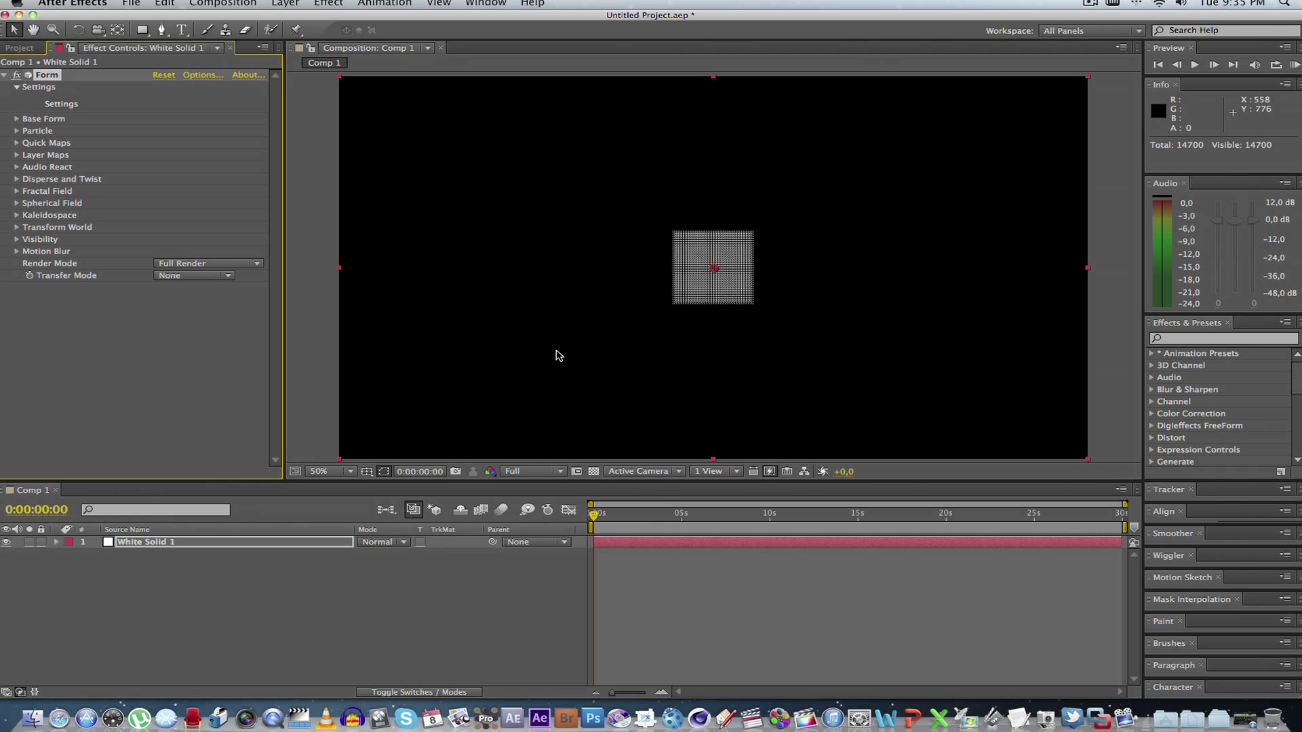
# Step: Widen Form's base form to a Size X of 1560 and set Particles in Y to 3
pyautogui.click(17, 119)
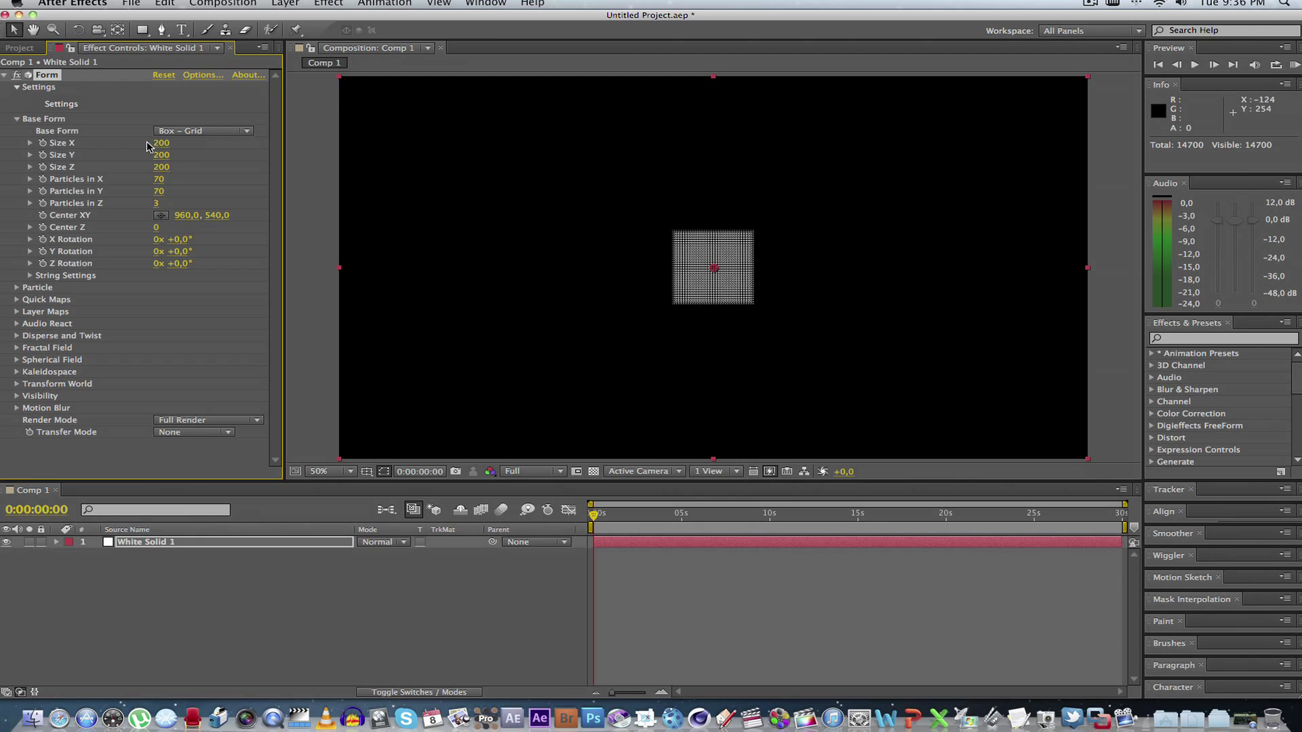
pyautogui.moveTo(157, 148); pyautogui.dragTo(259, 141)
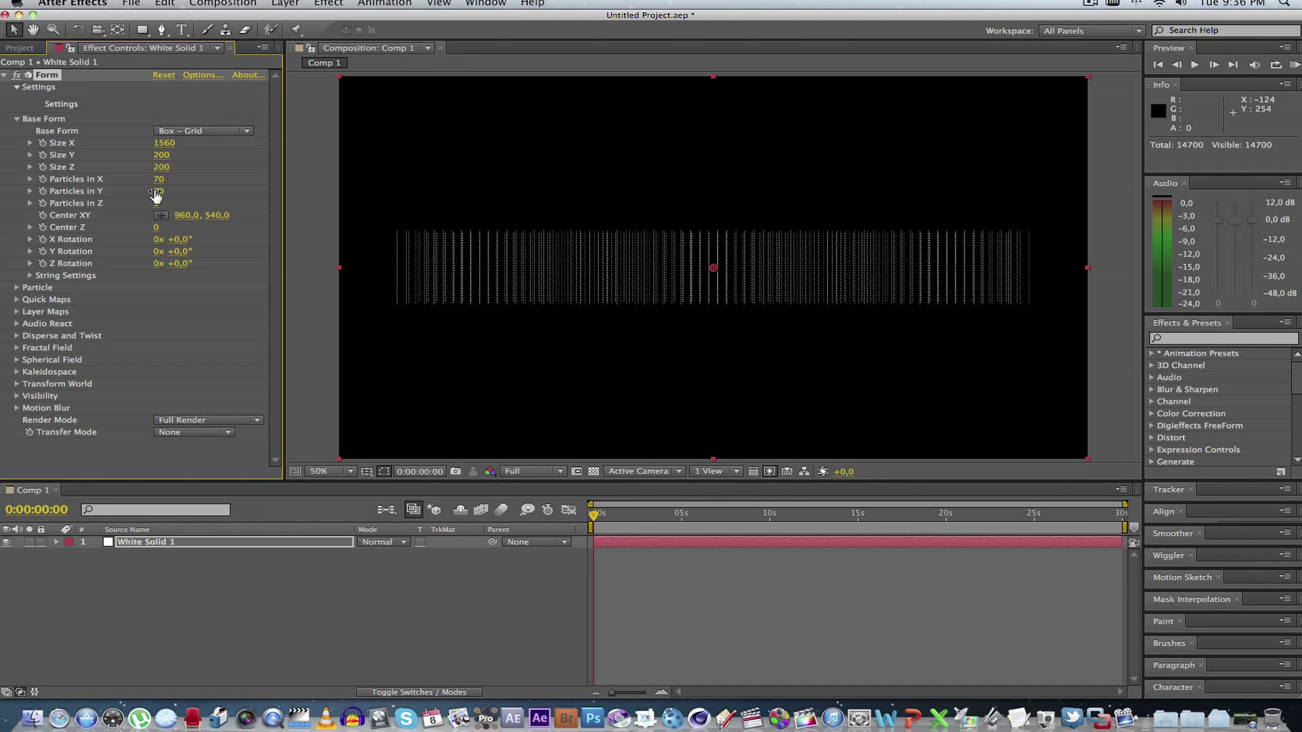
pyautogui.click(159, 193)
pyautogui.write('3')
pyautogui.press('Return')
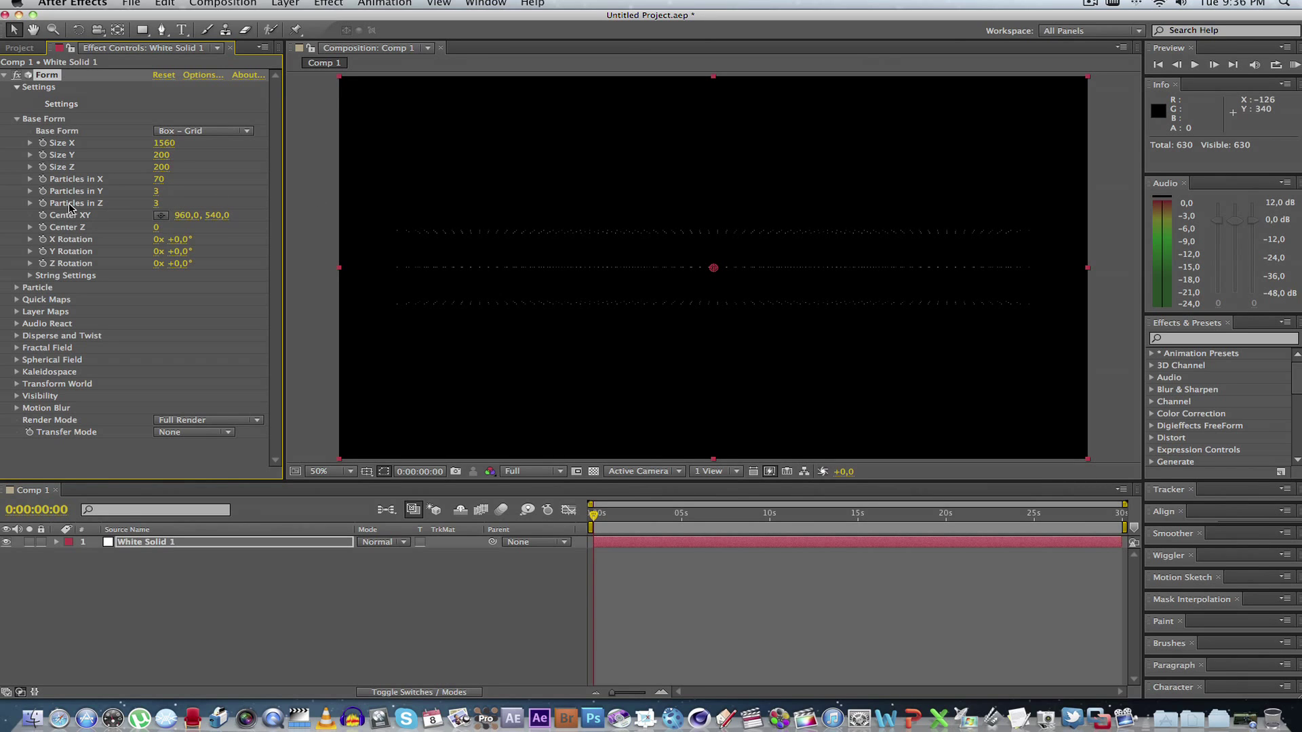
# Step: Set the base form's Particles in Z to 1 and Particles in X to 421
pyautogui.click(156, 204)
pyautogui.press('Return')
pyautogui.moveTo(156, 183); pyautogui.dragTo(393, 190)
pyautogui.click(161, 179)
pyautogui.write('421')
pyautogui.click(225, 597)
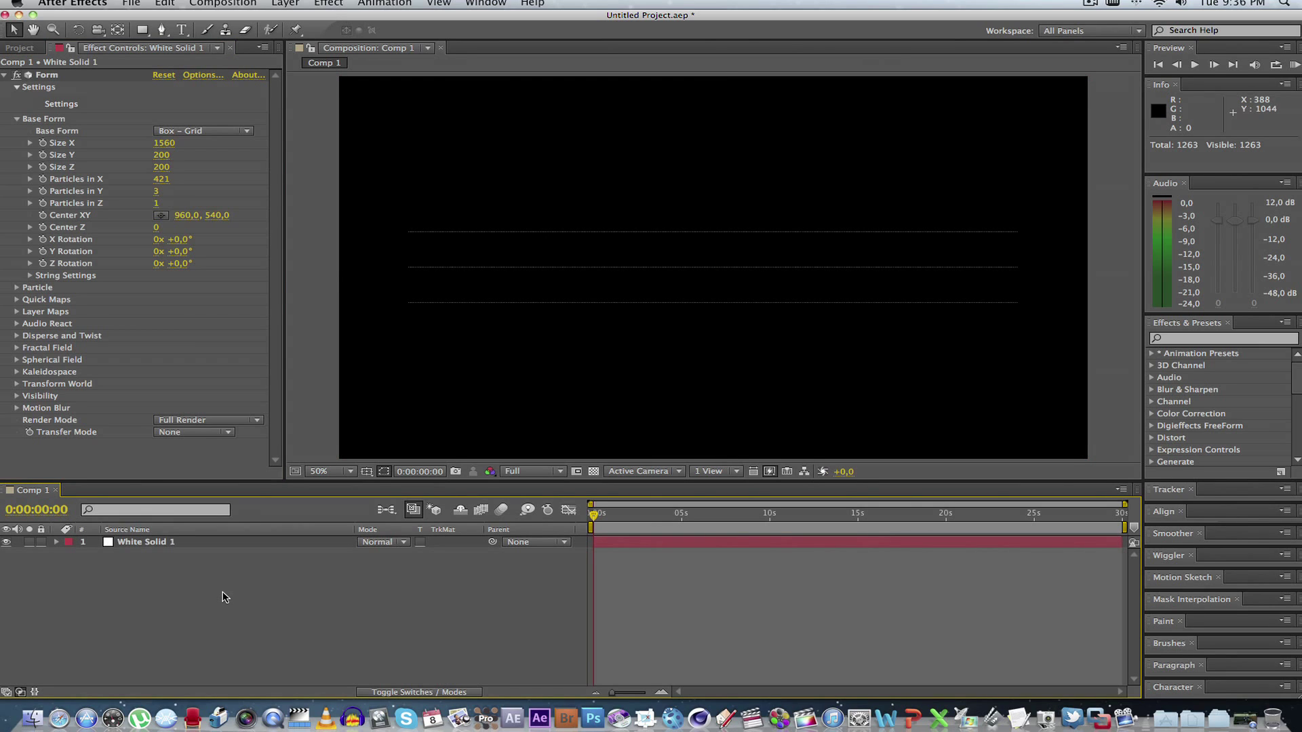
# Step: Add a one-node camera to the composition with a 28.51 mm focal length and depth of field enabled
pyautogui.rightClick(225, 597)
pyautogui.moveTo(293, 568)
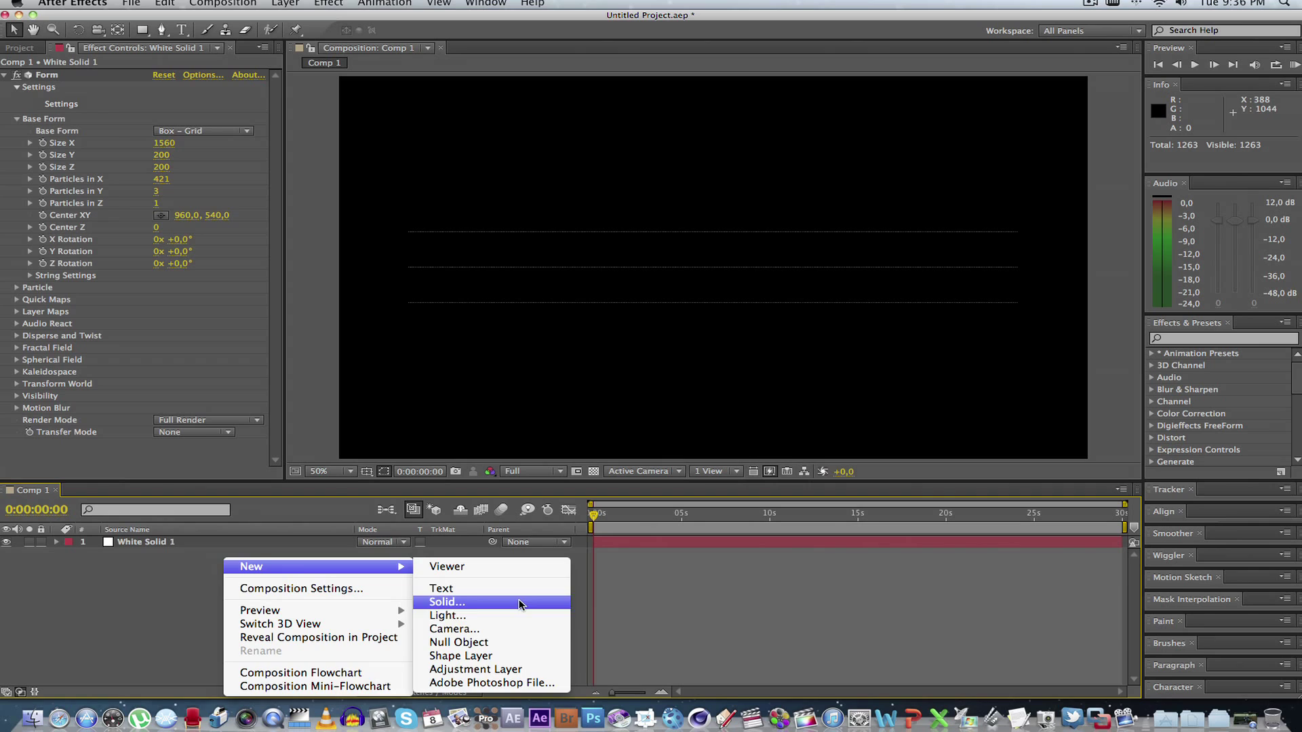
pyautogui.click(503, 630)
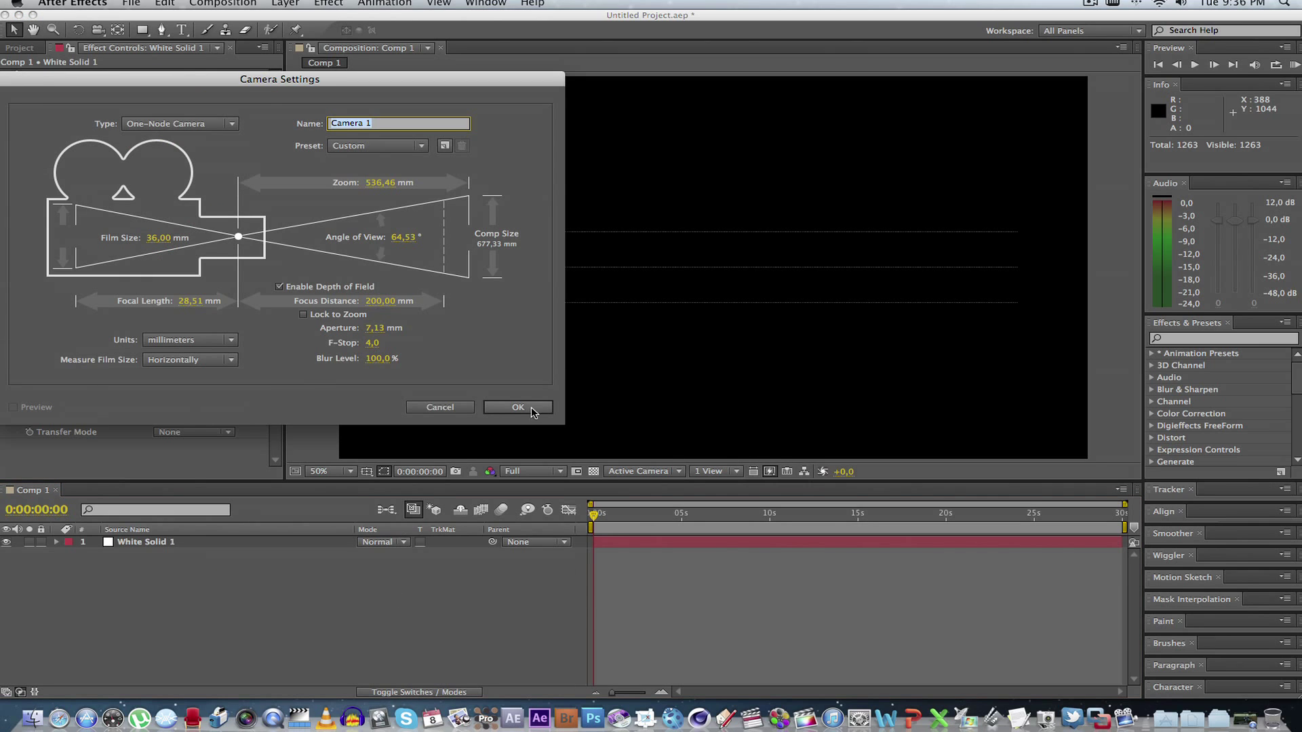
pyautogui.click(531, 407)
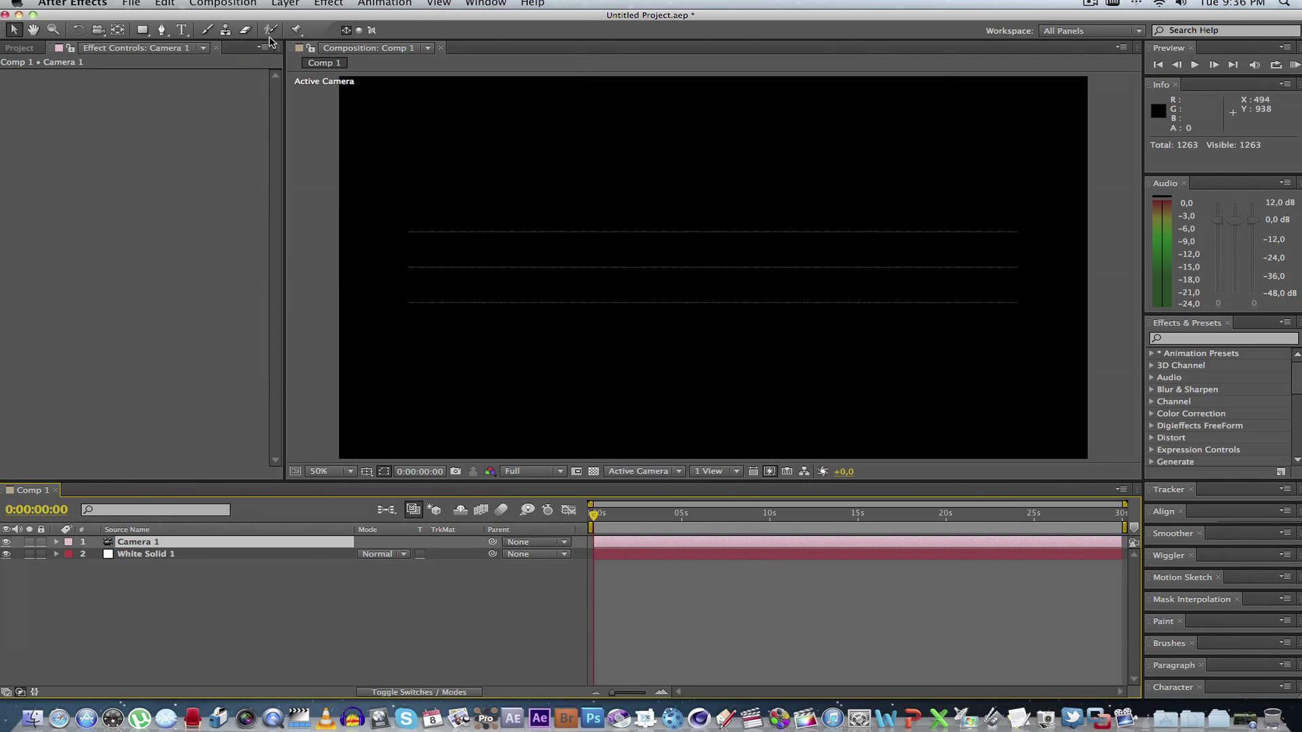
# Step: Set the camera's auto-orientation to Orient Towards Point of Interest
pyautogui.click(333, 3)
pyautogui.moveTo(298, 2)
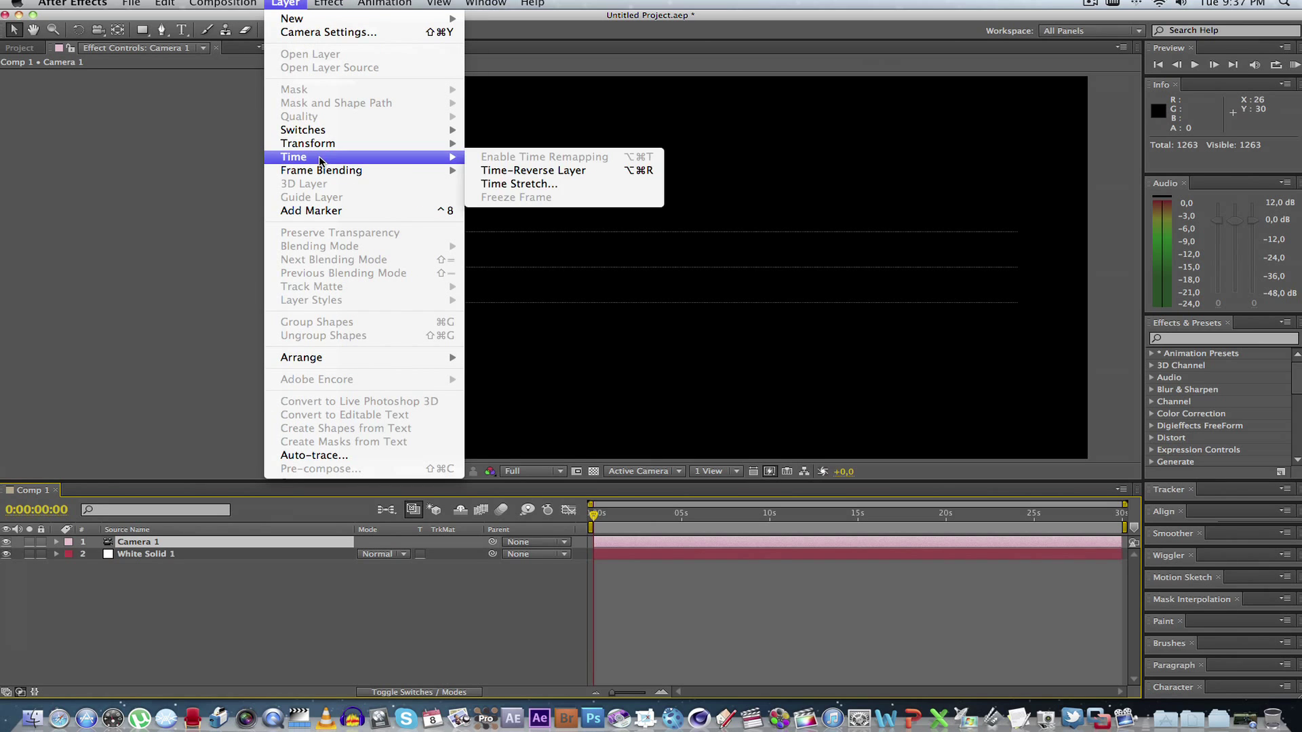
pyautogui.moveTo(320, 145)
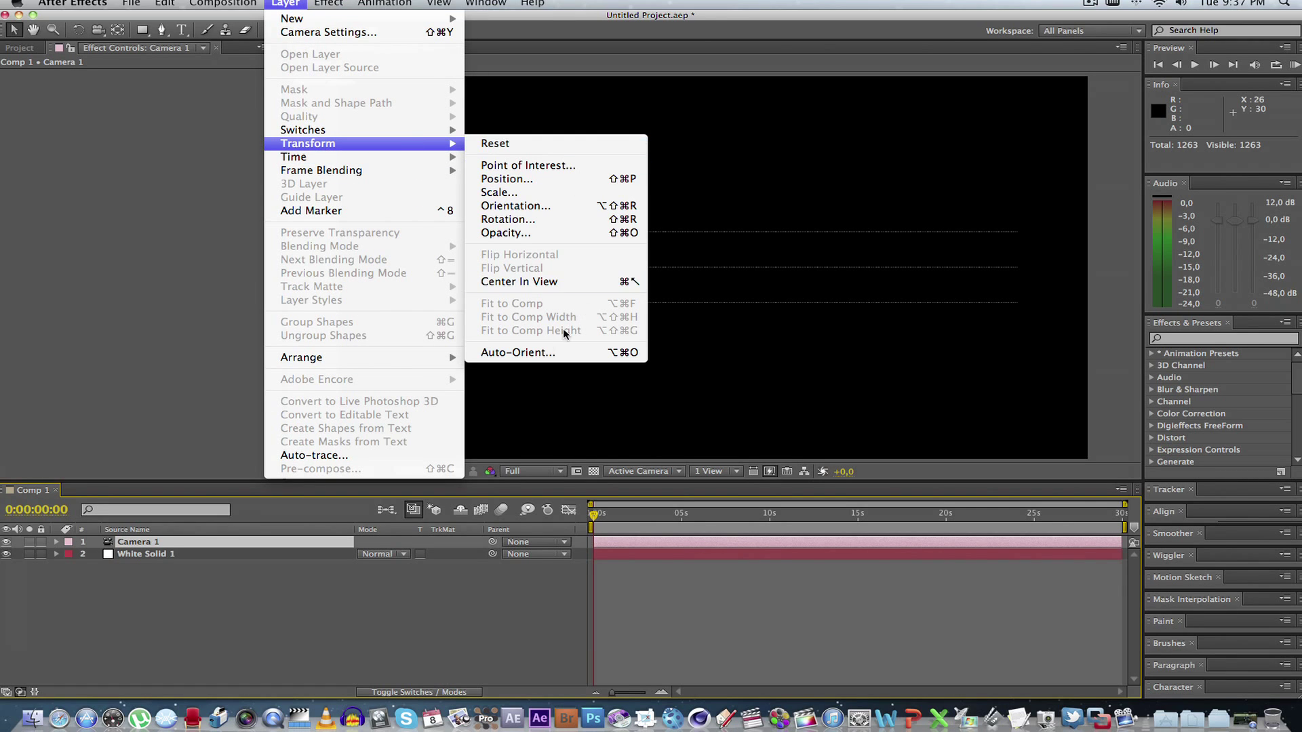
pyautogui.click(565, 354)
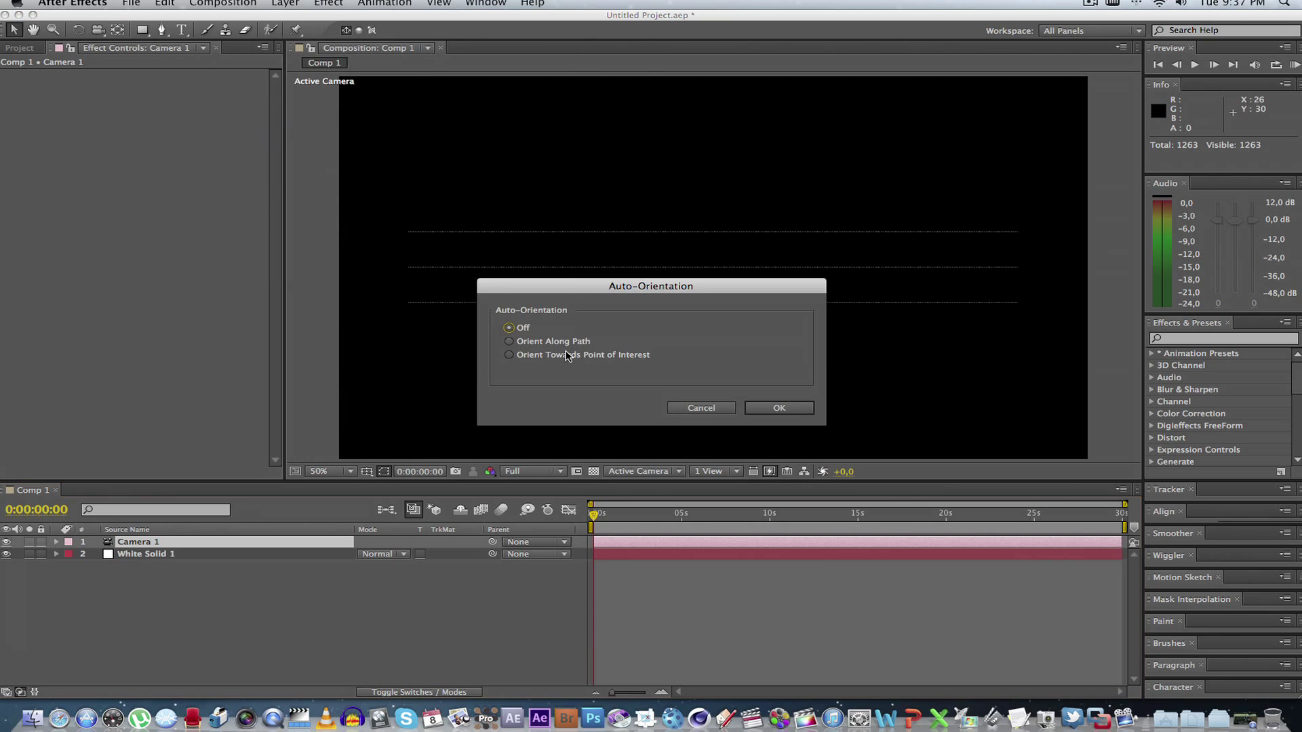
pyautogui.click(508, 354)
pyautogui.click(779, 408)
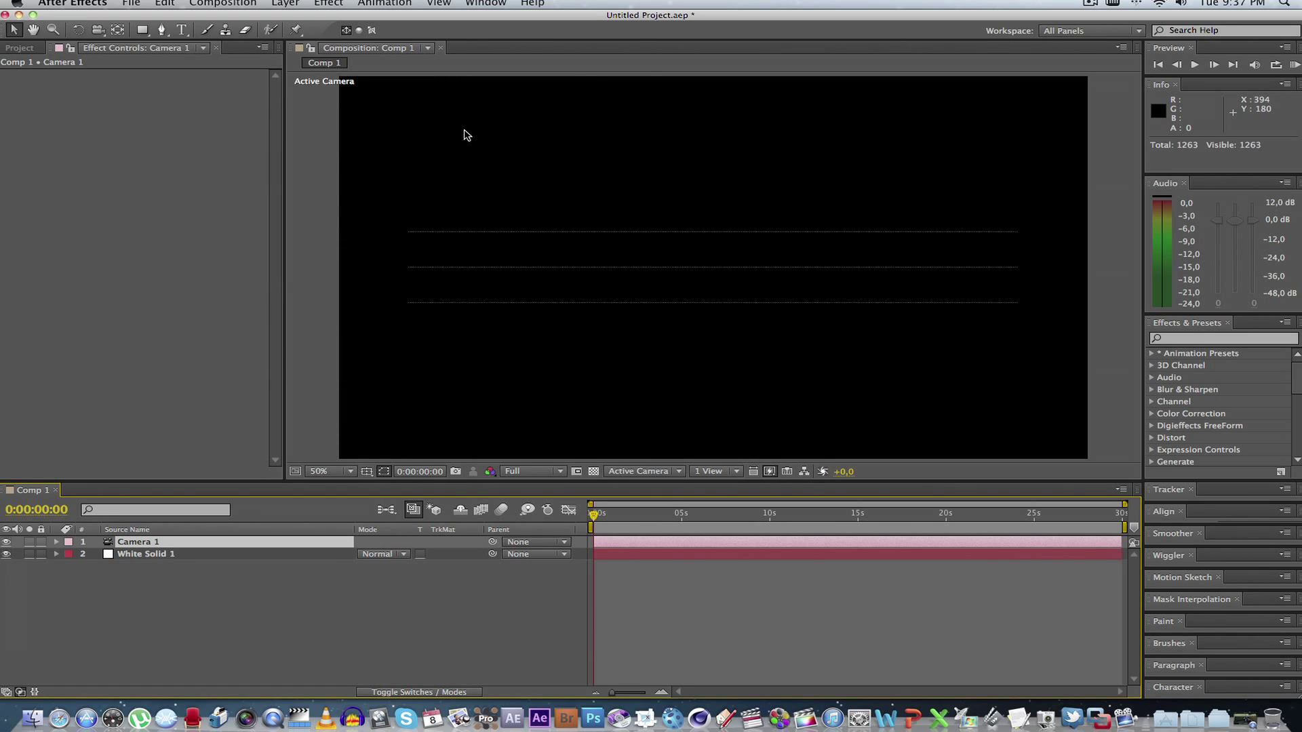
# Step: Orbit the camera around the three particle lines so that they recede at an angle
pyautogui.click(97, 31)
pyautogui.moveTo(522, 212); pyautogui.dragTo(599, 218)
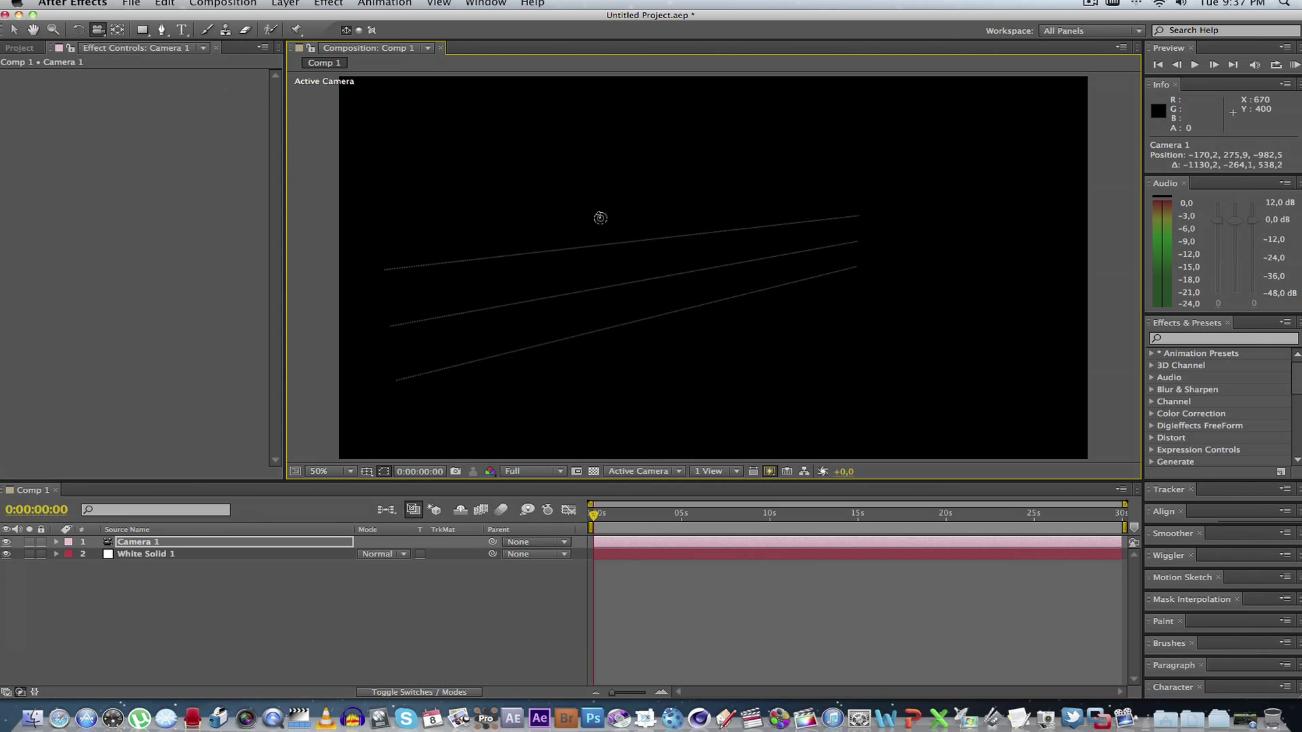
pyautogui.moveTo(610, 289); pyautogui.dragTo(645, 293)
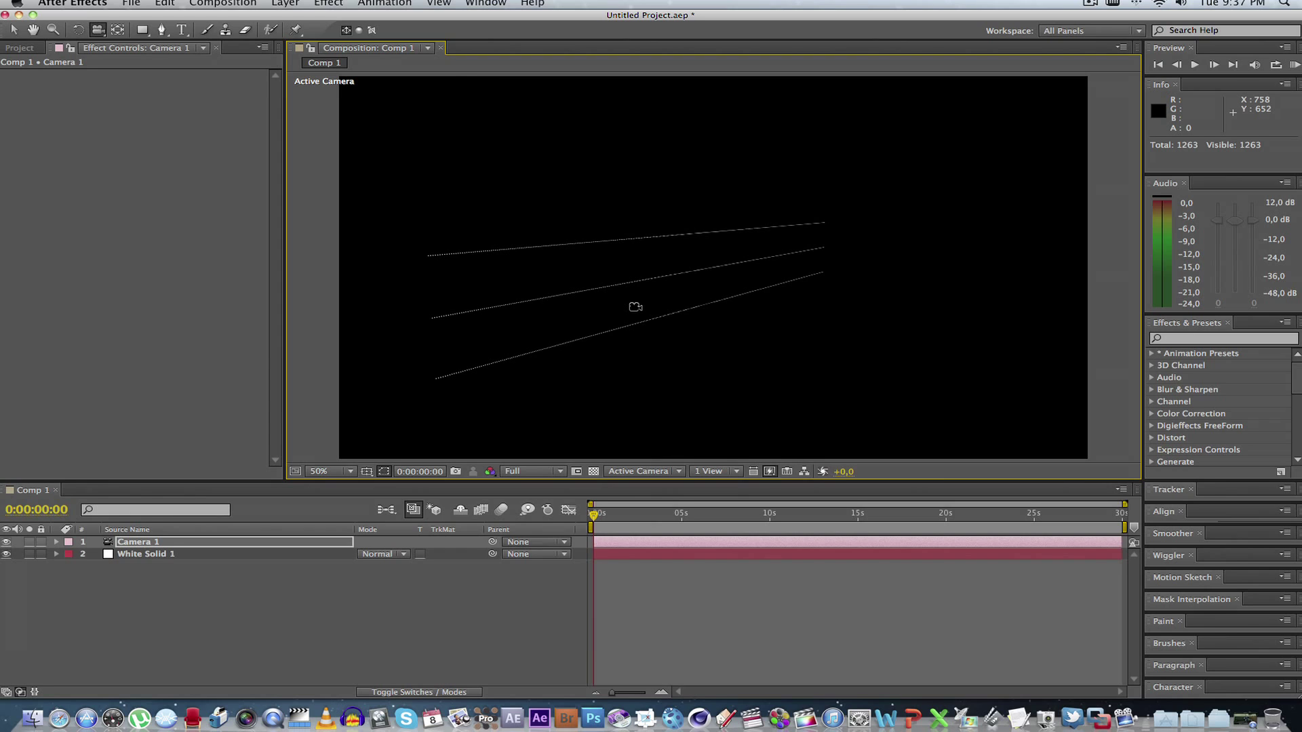
# Step: Set the Twist of the white solid's Form effect to 9
pyautogui.click(194, 590)
pyautogui.click(156, 555)
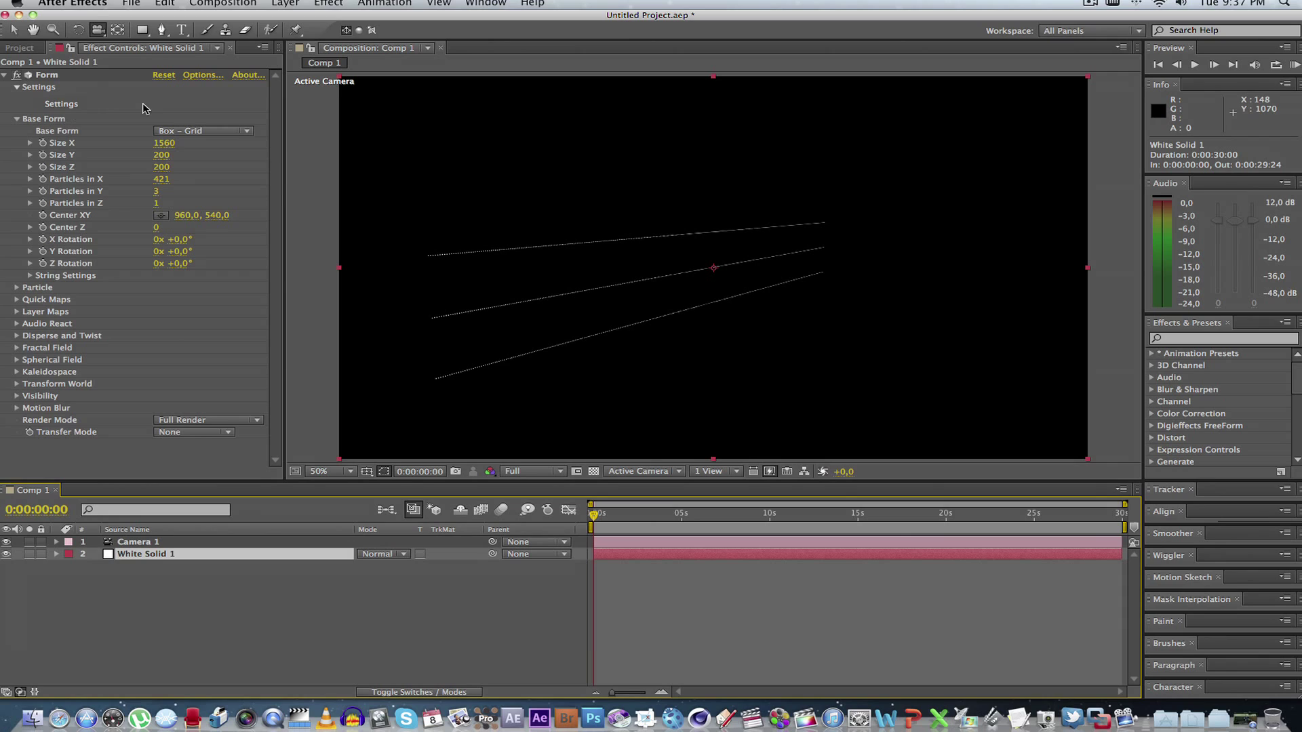
pyautogui.click(16, 118)
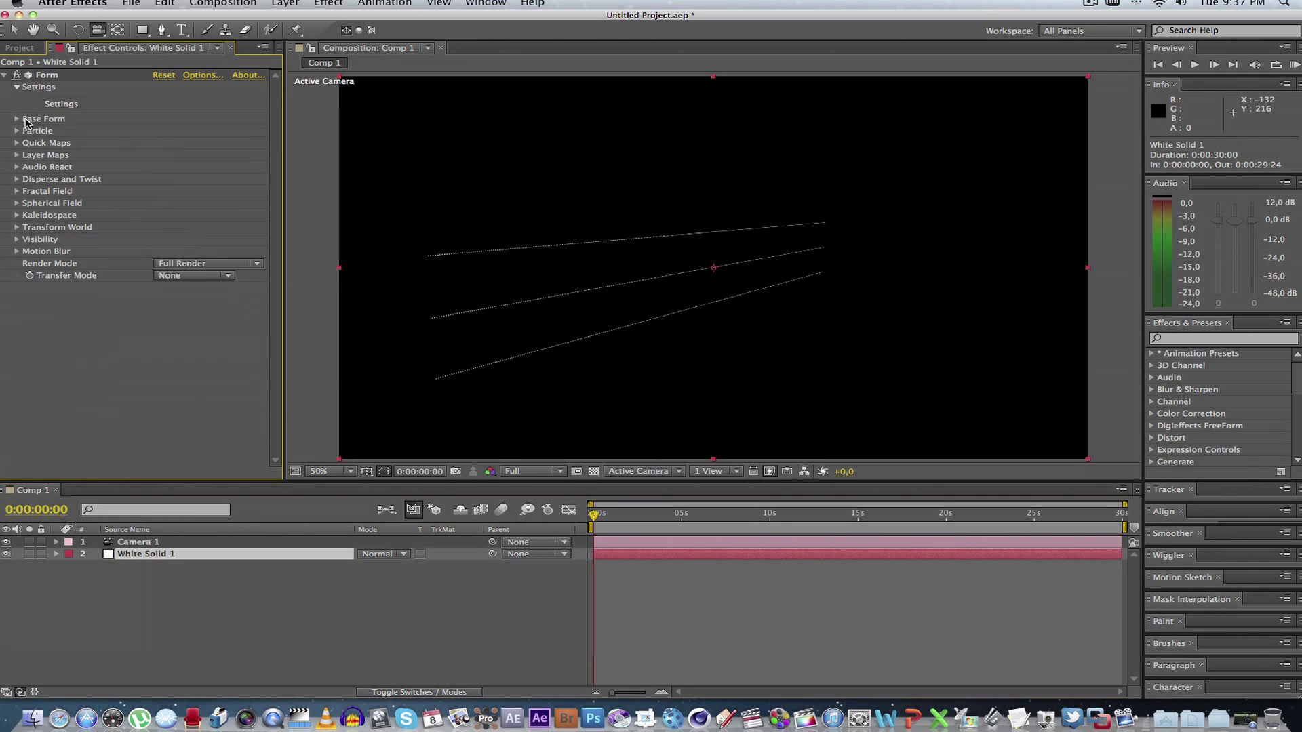
pyautogui.click(17, 180)
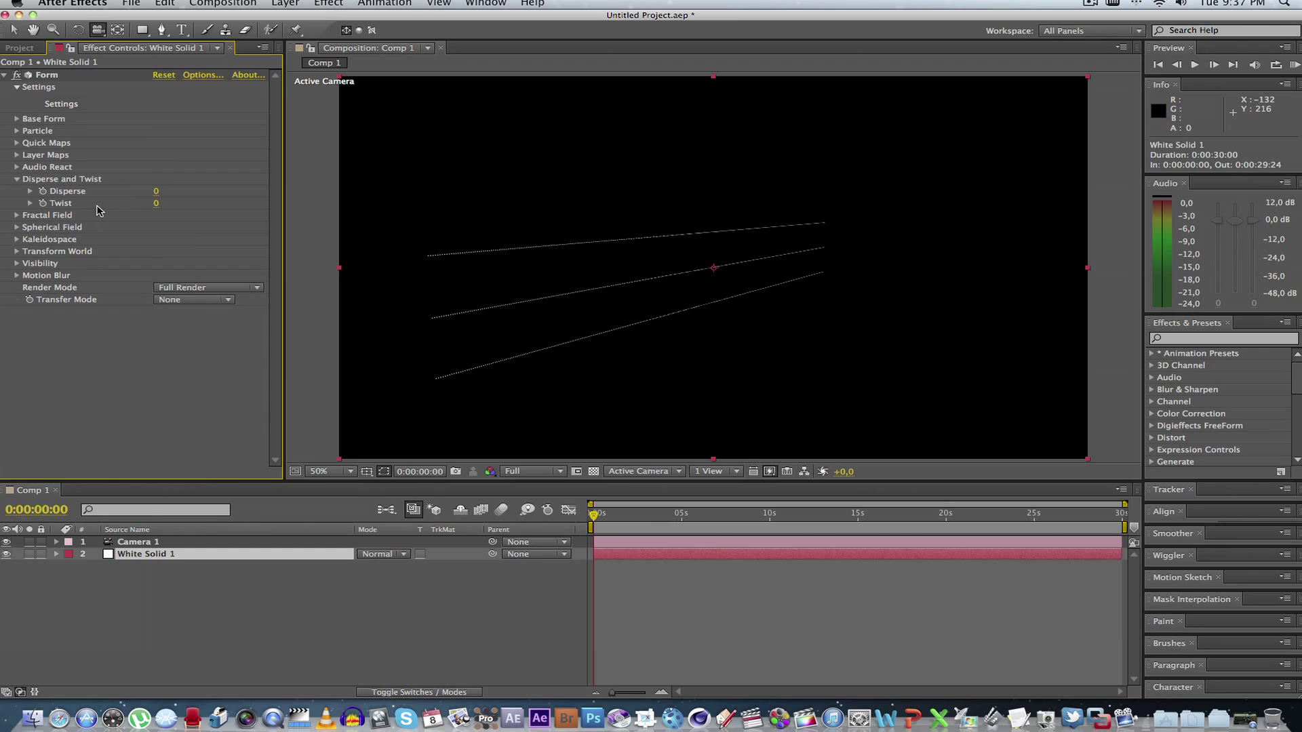
pyautogui.moveTo(156, 202); pyautogui.dragTo(209, 206)
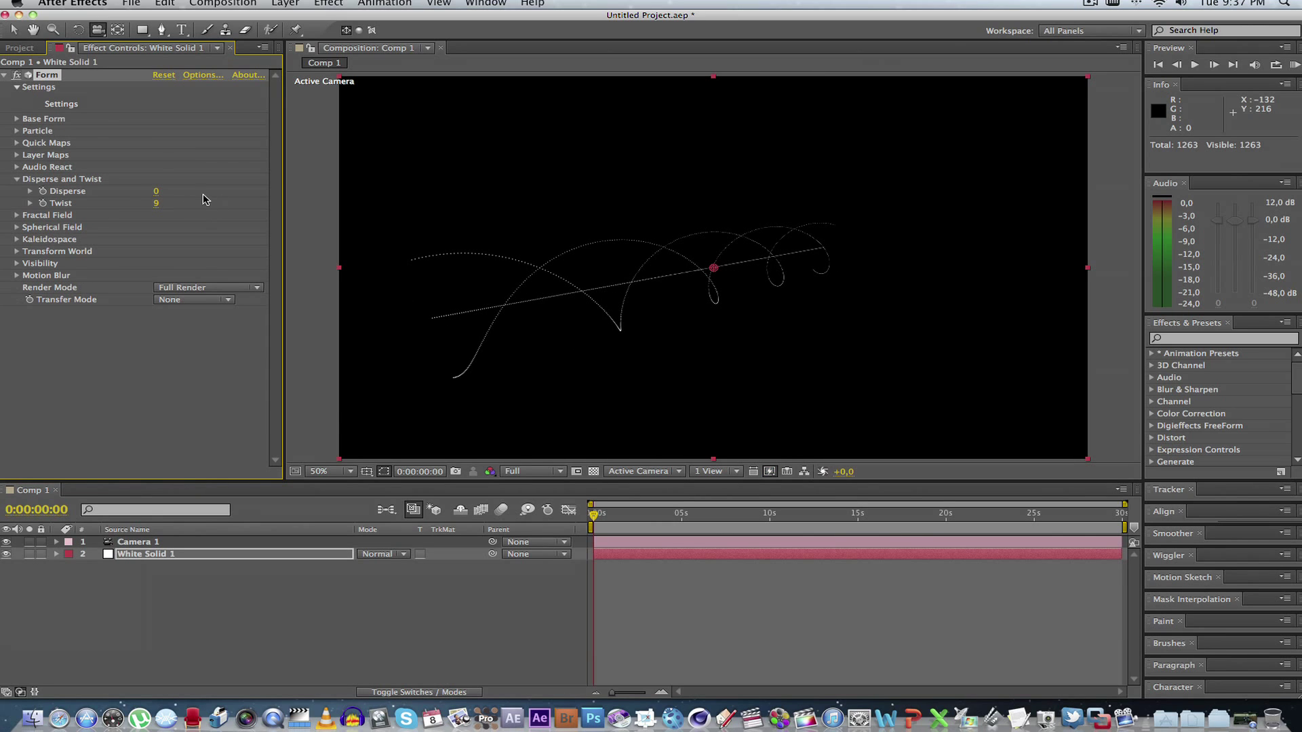
# Step: Increase the base form's Size X to 2430 and track the camera to reframe the twisted lines
pyautogui.click(18, 120)
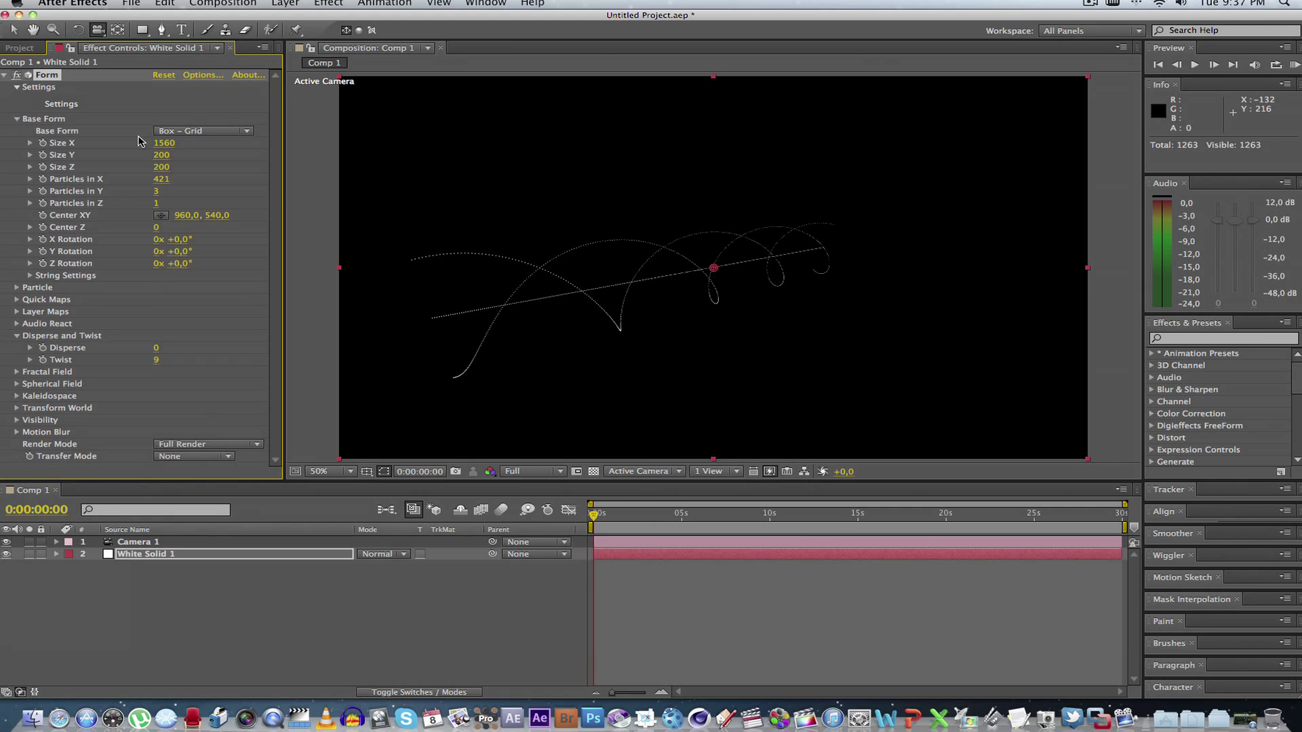
pyautogui.moveTo(163, 143); pyautogui.dragTo(271, 149)
pyautogui.moveTo(100, 32); pyautogui.dragTo(163, 56)
pyautogui.moveTo(600, 299); pyautogui.dragTo(663, 278)
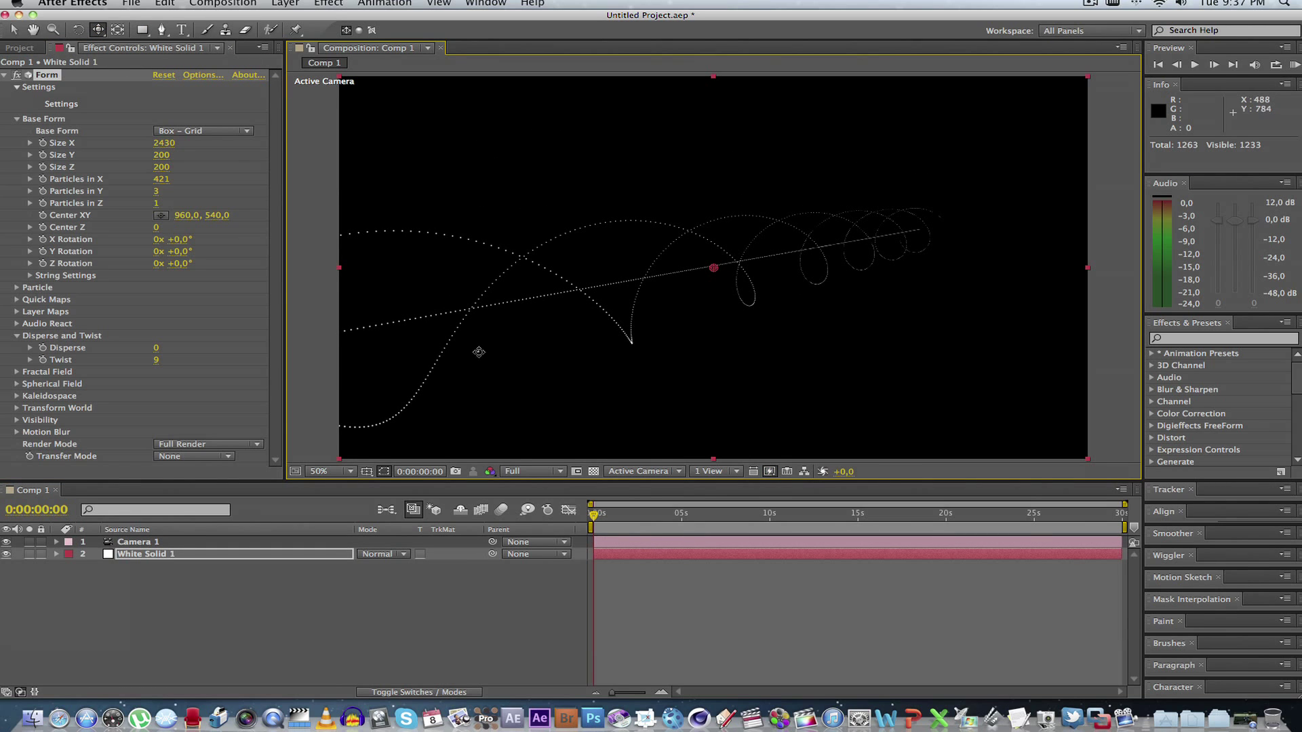
# Step: Color the Form particles mint green (46CFA0) and set their size to 9
pyautogui.click(18, 120)
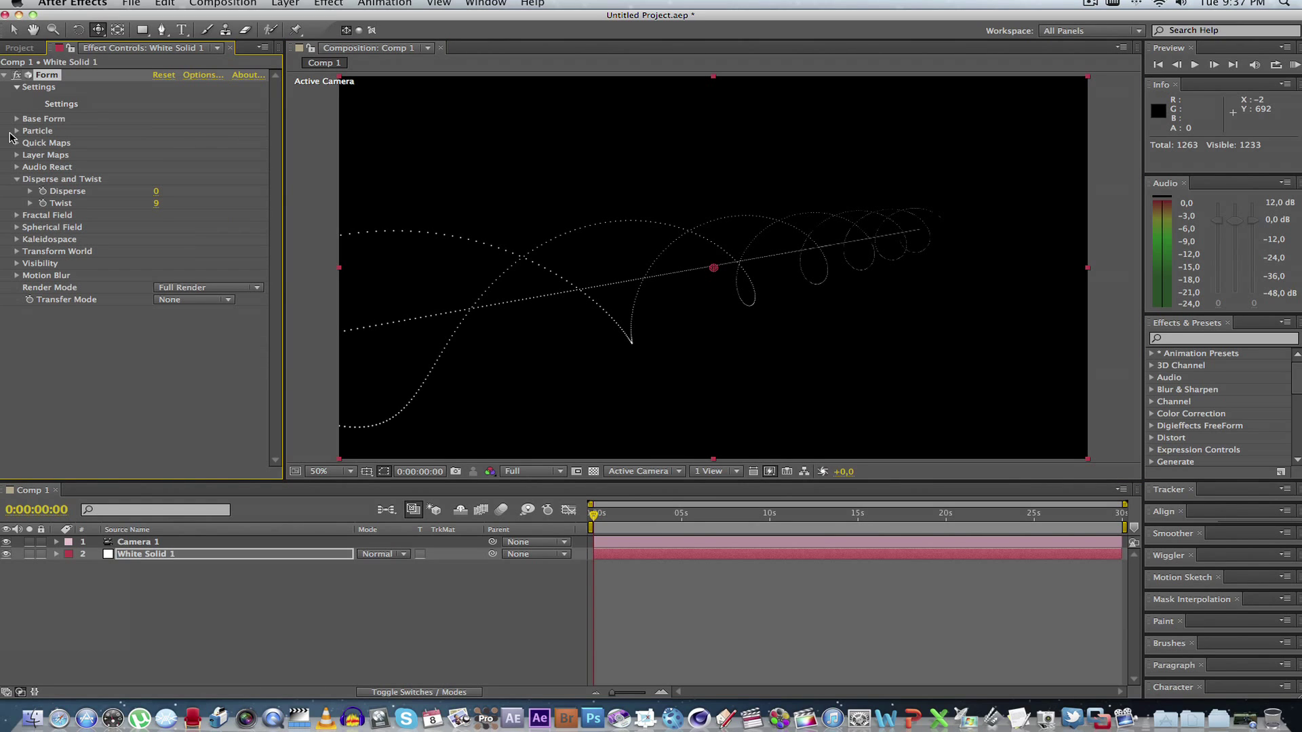
pyautogui.click(17, 132)
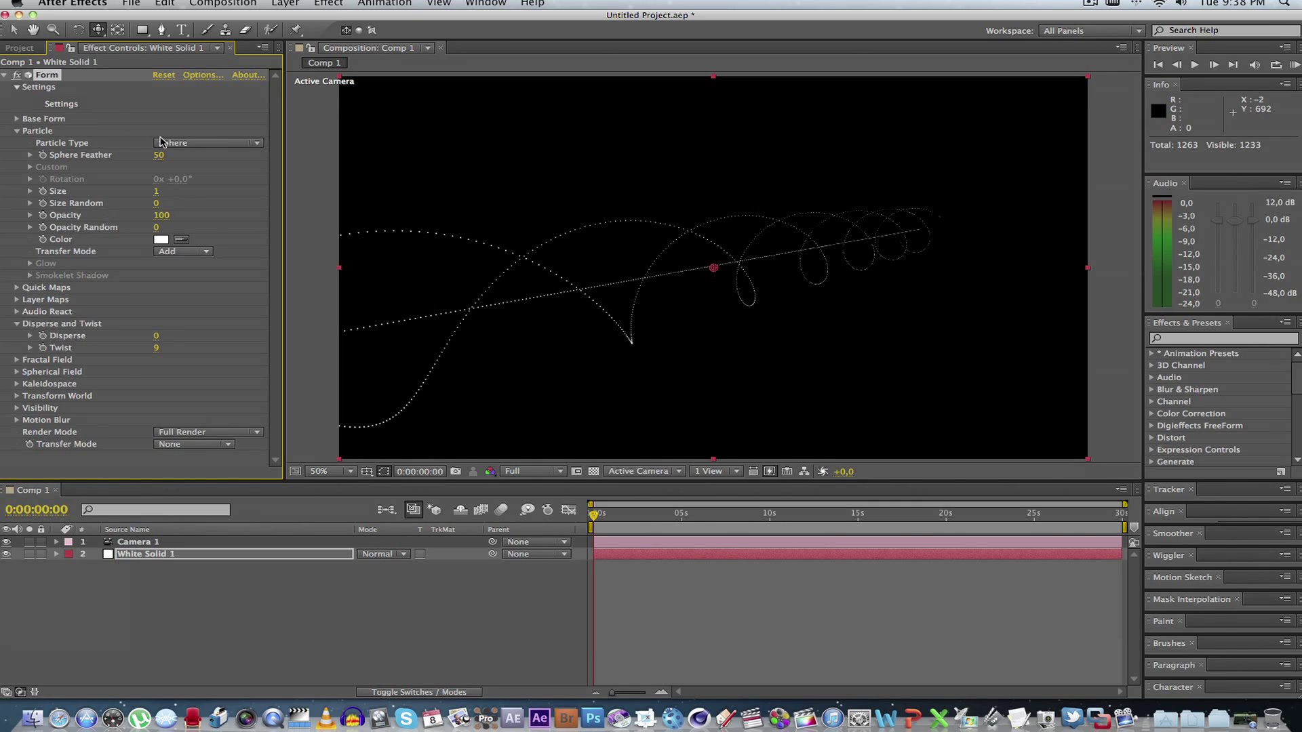
pyautogui.click(161, 240)
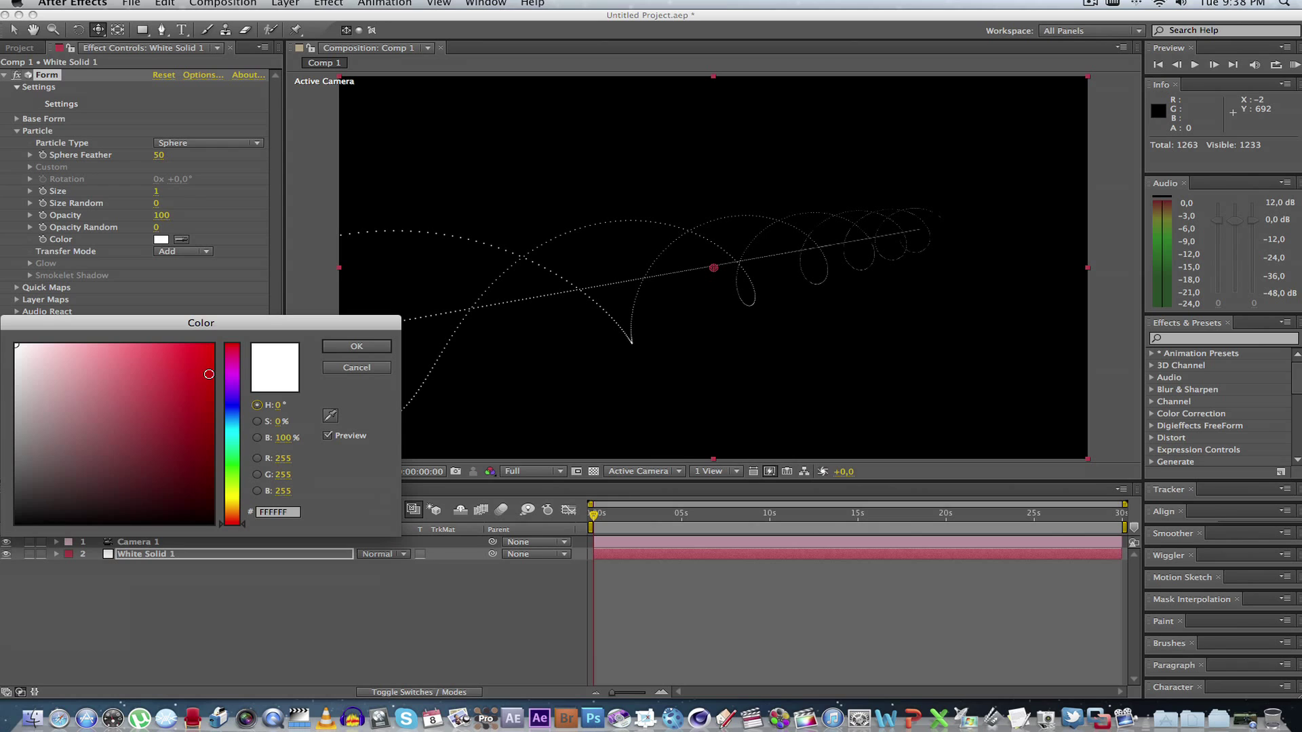
pyautogui.moveTo(228, 411); pyautogui.dragTo(230, 444)
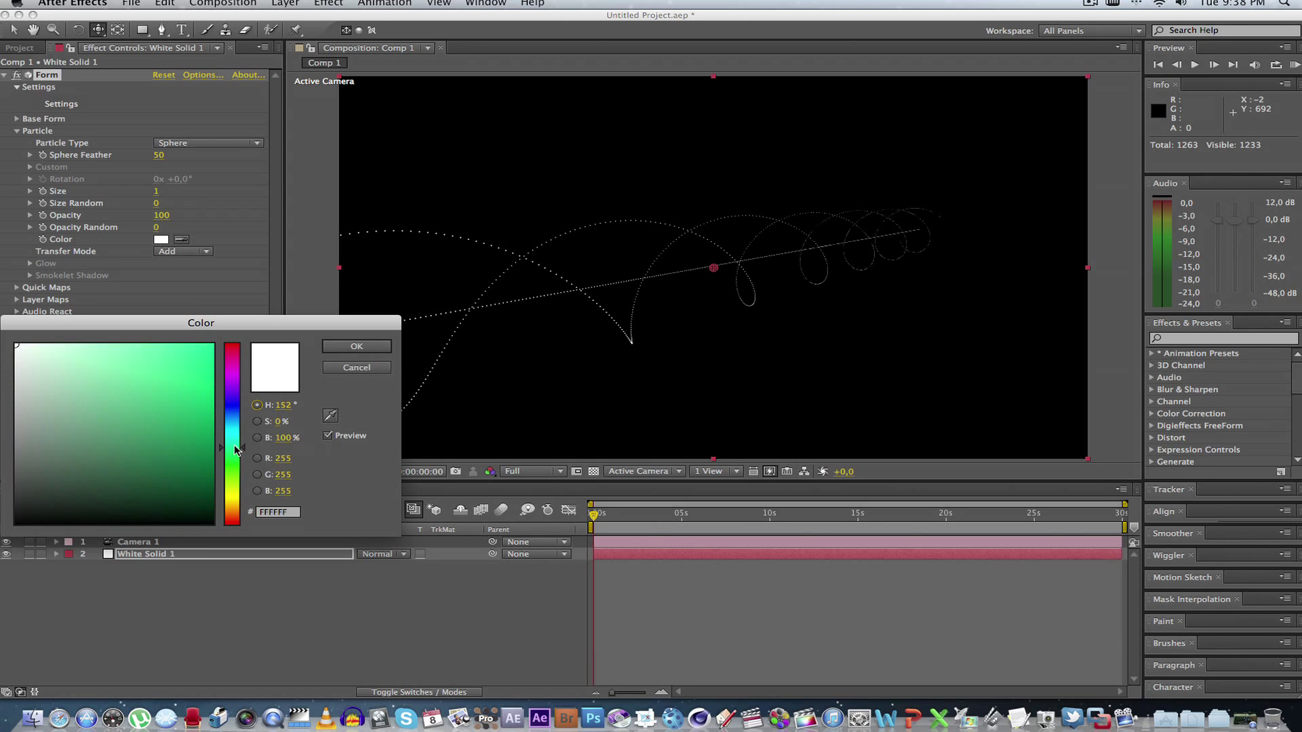
pyautogui.moveTo(150, 411); pyautogui.dragTo(147, 378)
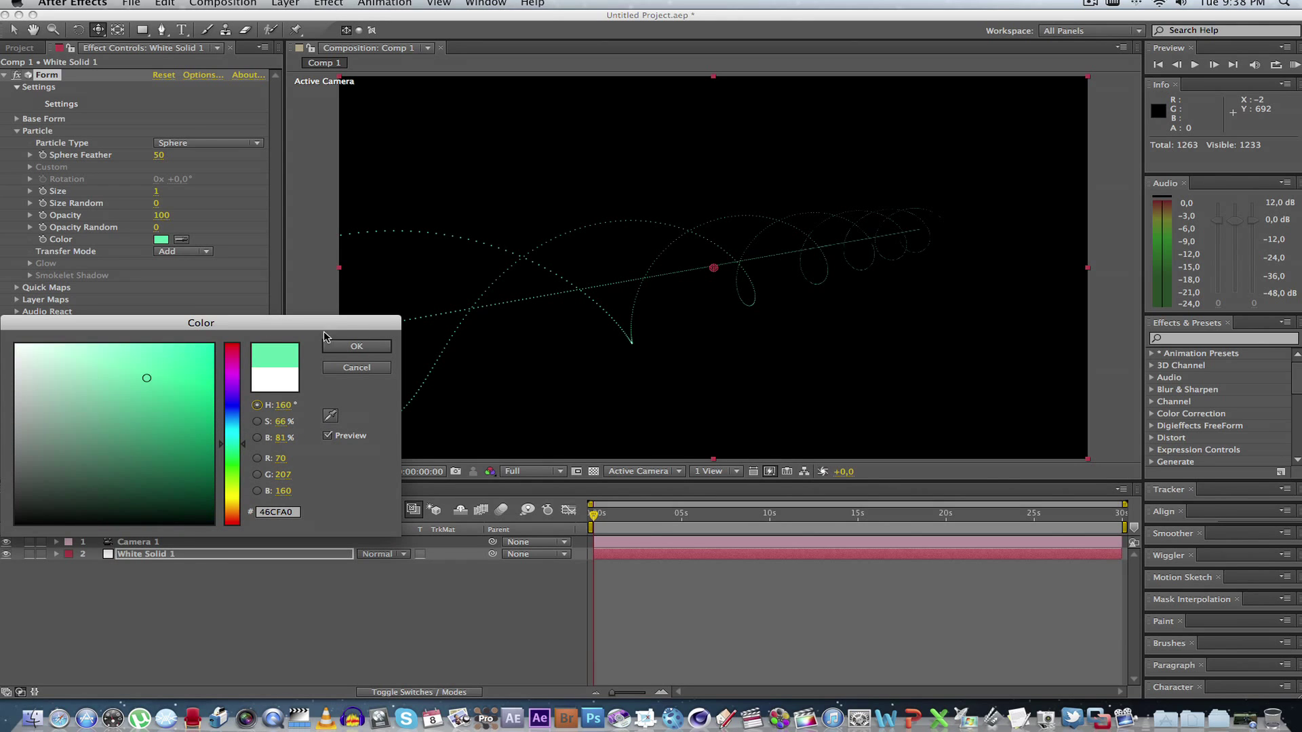
pyautogui.click(357, 348)
pyautogui.moveTo(156, 192); pyautogui.dragTo(216, 193)
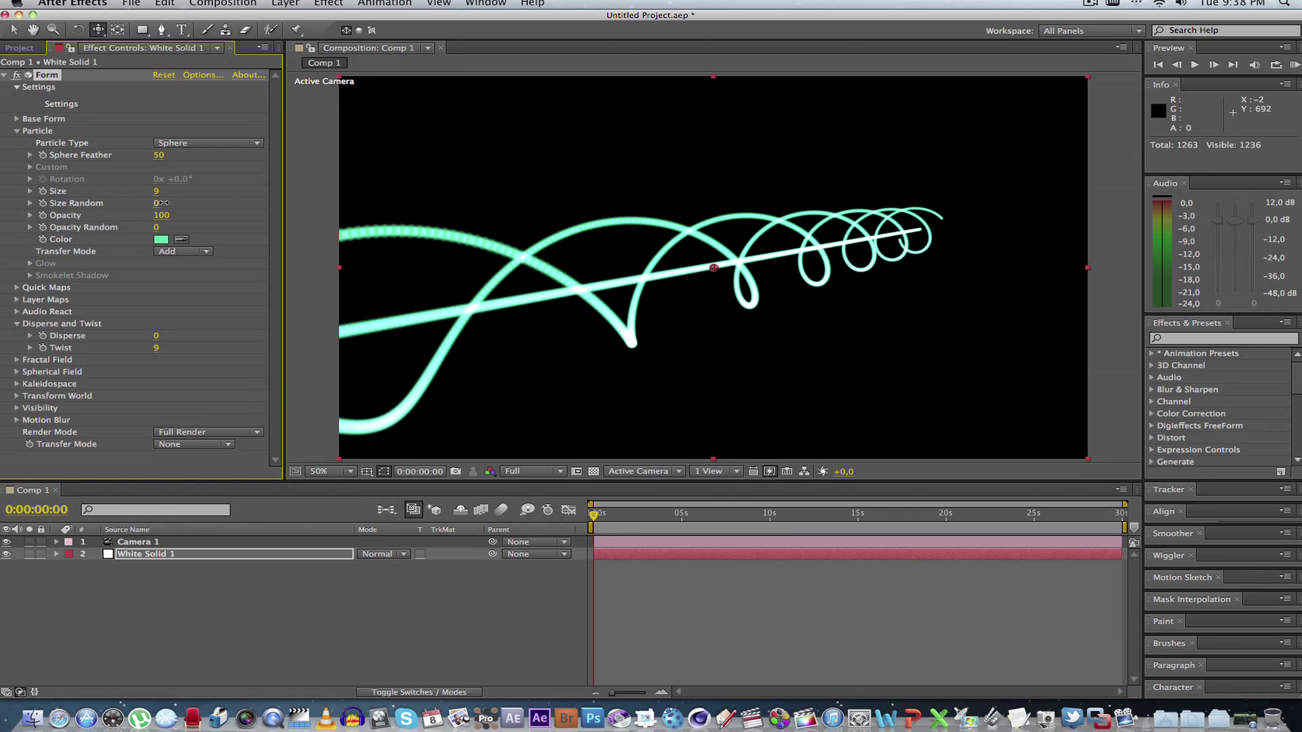
# Step: Set the Form particles' Size Random to 31 and the Fractal Field's Affect Size to 1
pyautogui.moveTo(157, 203)
pyautogui.mouseDown()
pyautogui.moveTo(192, 203)
pyautogui.moveTo(181, 203)
pyautogui.mouseUp()
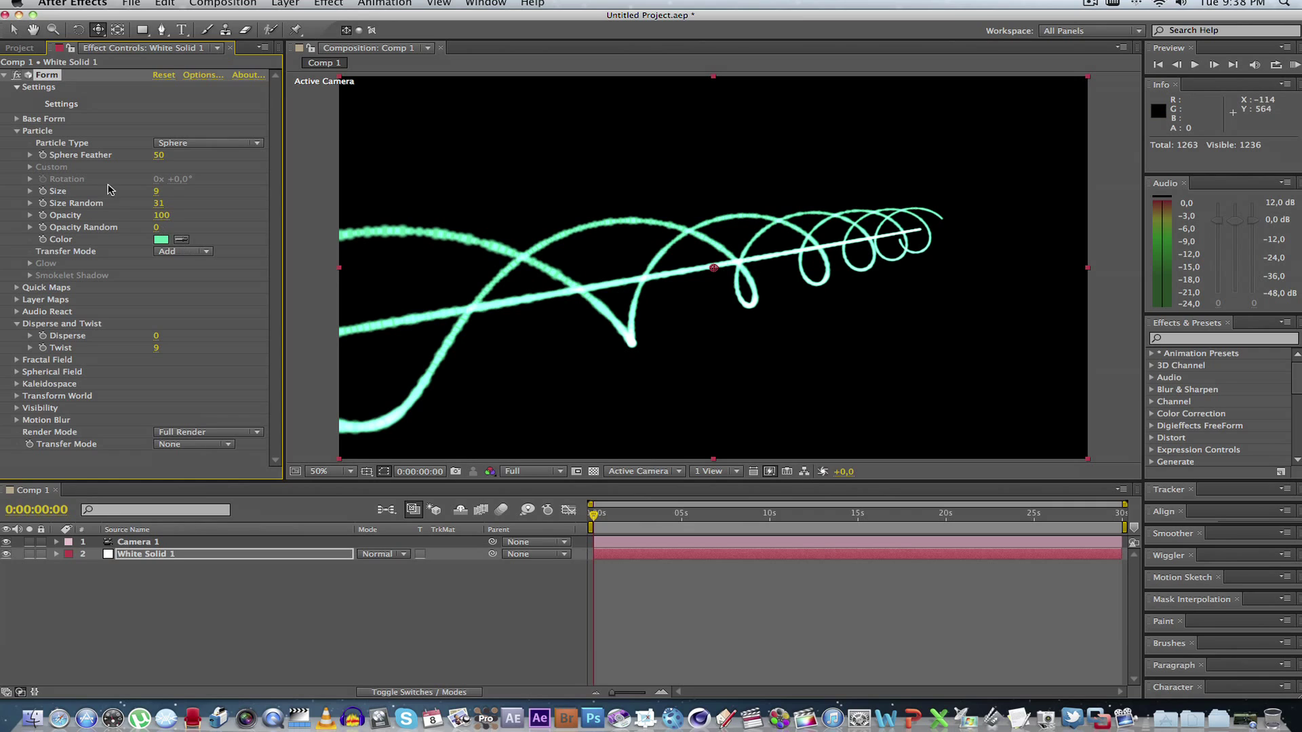
pyautogui.click(17, 131)
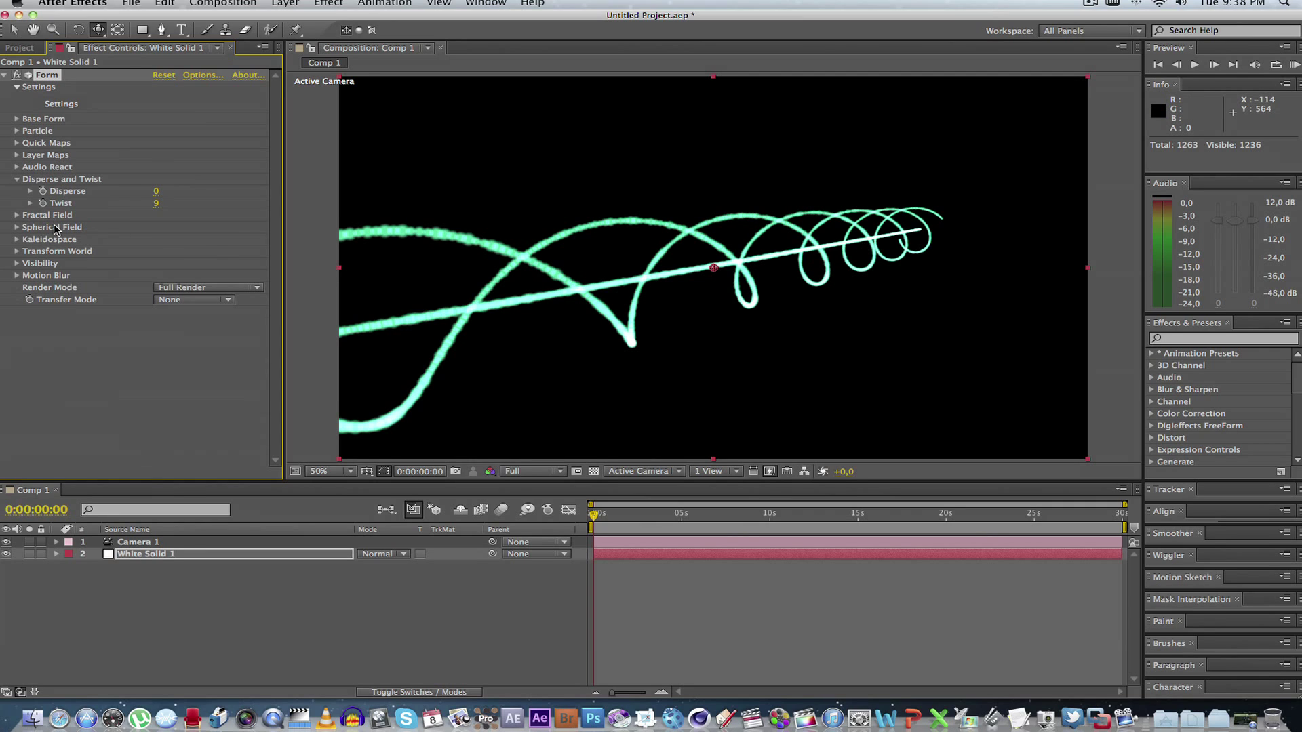
pyautogui.click(17, 215)
pyautogui.scroll(-2, 278, 250)
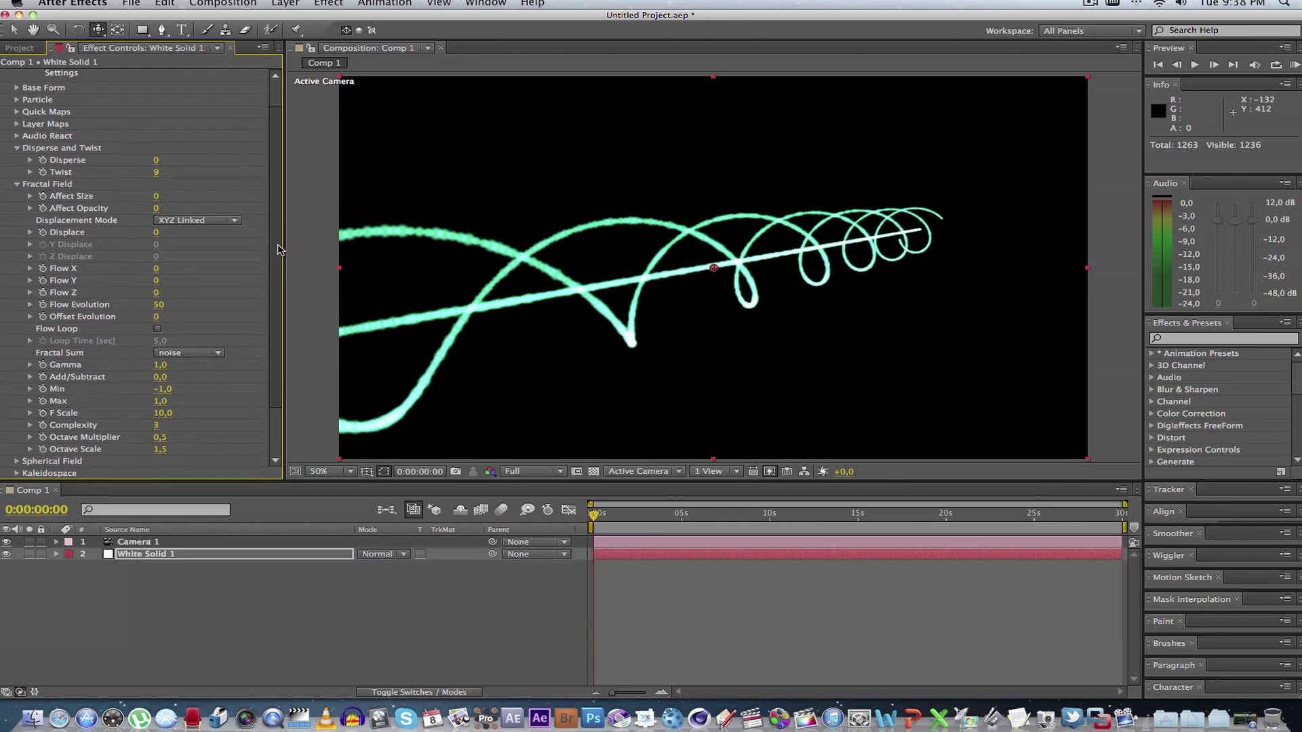
pyautogui.scroll(-1, 278, 250)
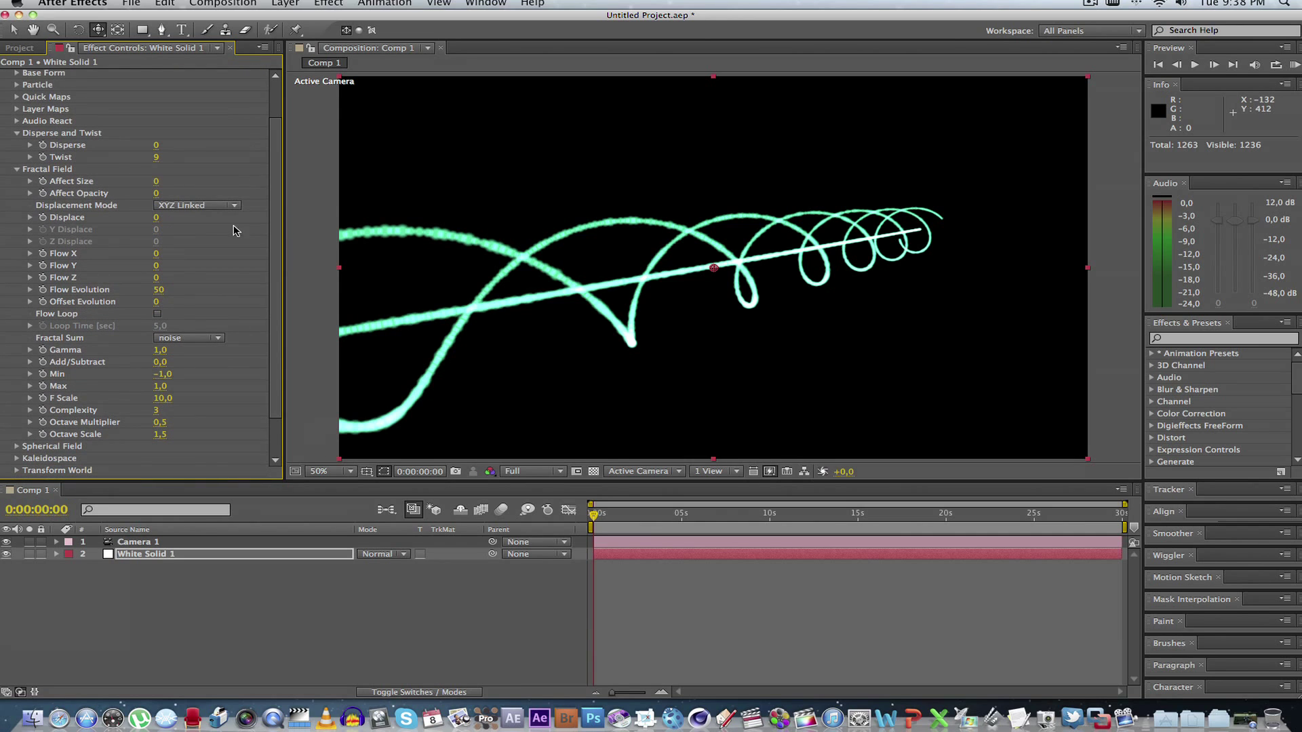
pyautogui.click(156, 181)
pyautogui.press('Return')
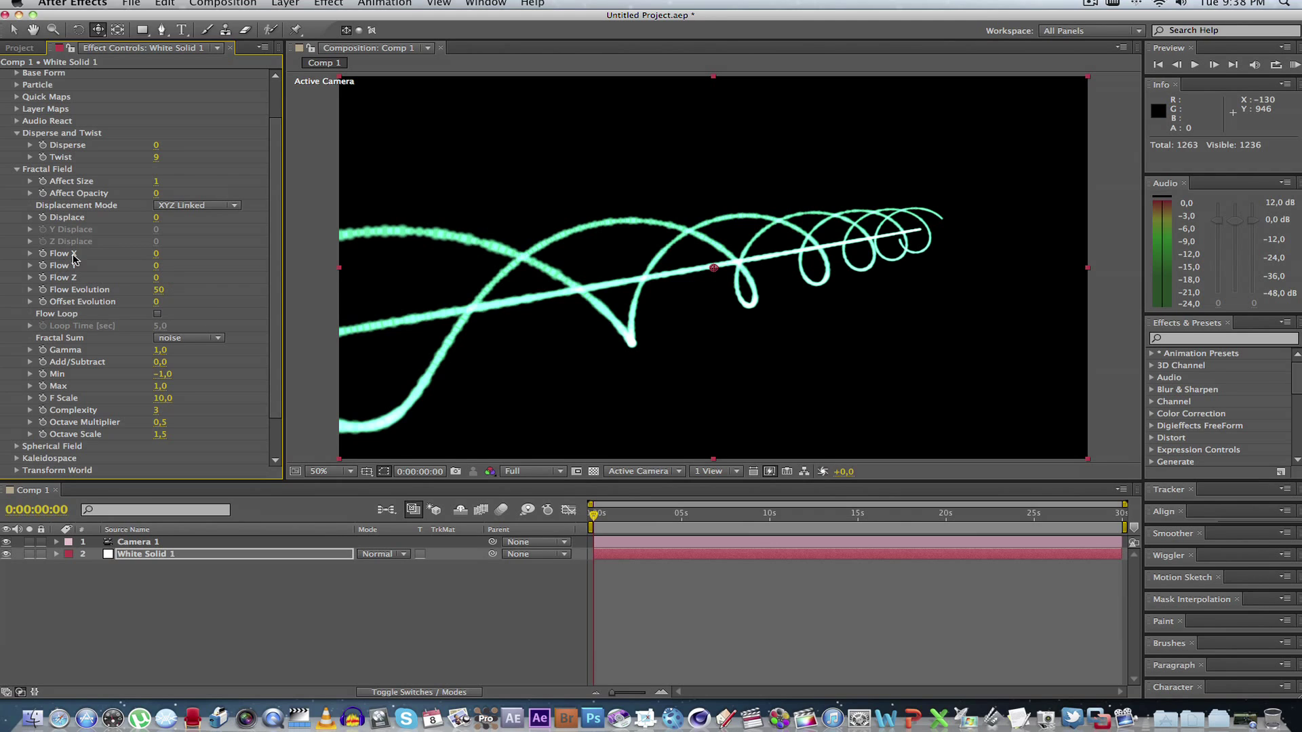
# Step: Set the Fractal Field's Flow X to 1000 and preview the animation
pyautogui.click(156, 254)
pyautogui.write('1000')
pyautogui.press('Return')
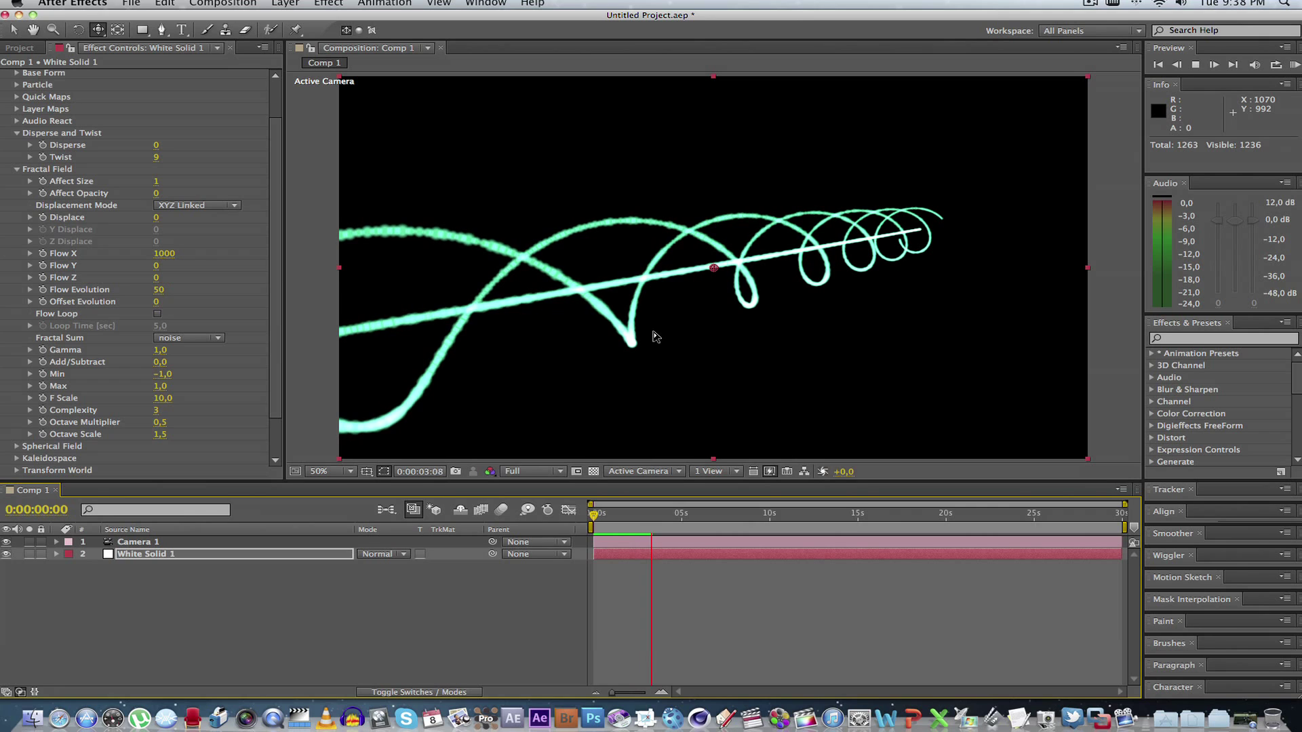
pyautogui.press('space')
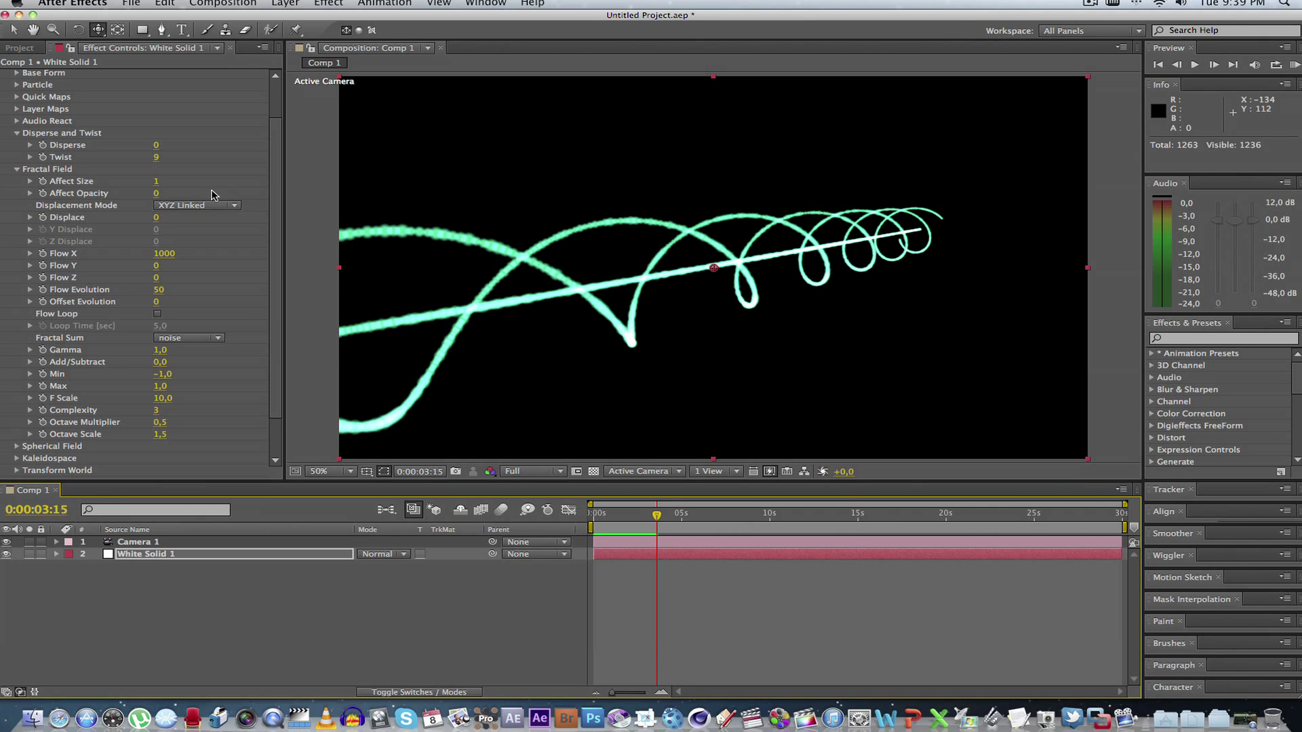
# Step: Increase the Fractal Field's Affect Size to 10 and preview the particle size variation
pyautogui.moveTo(157, 188); pyautogui.dragTo(218, 182)
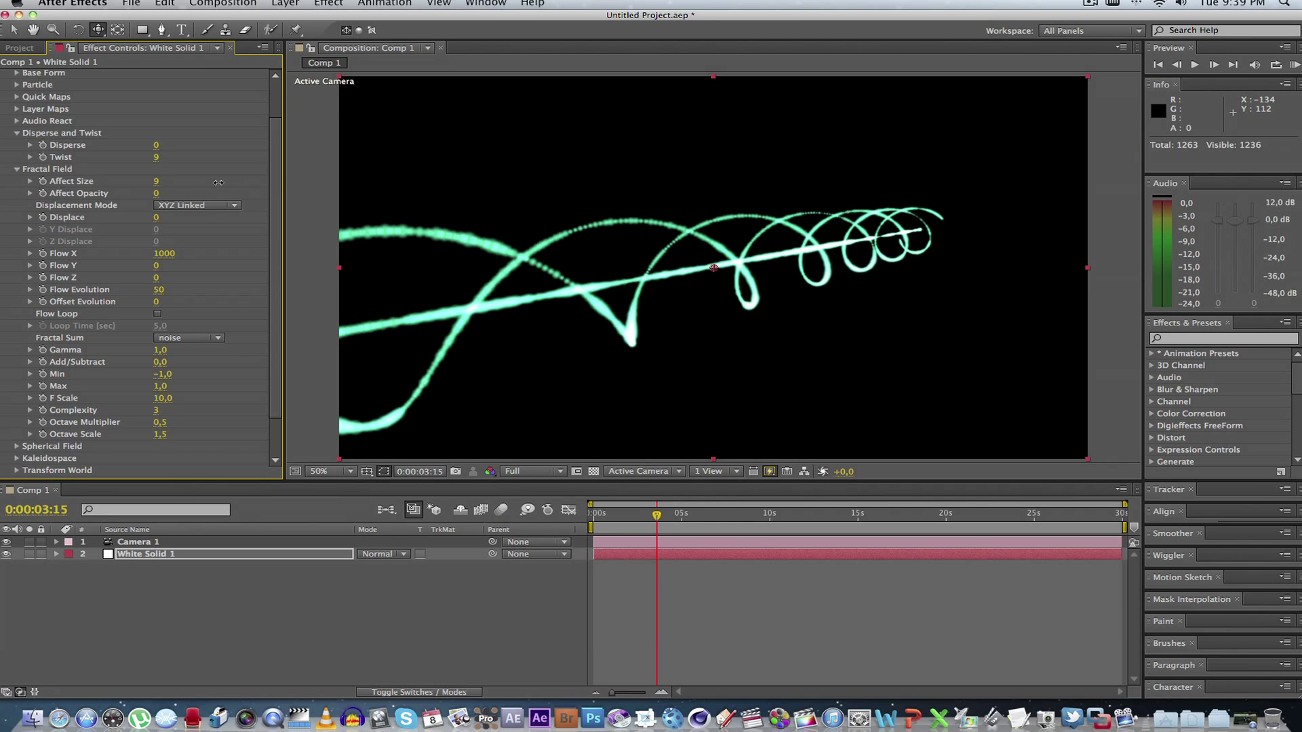
pyautogui.press('KP_0')
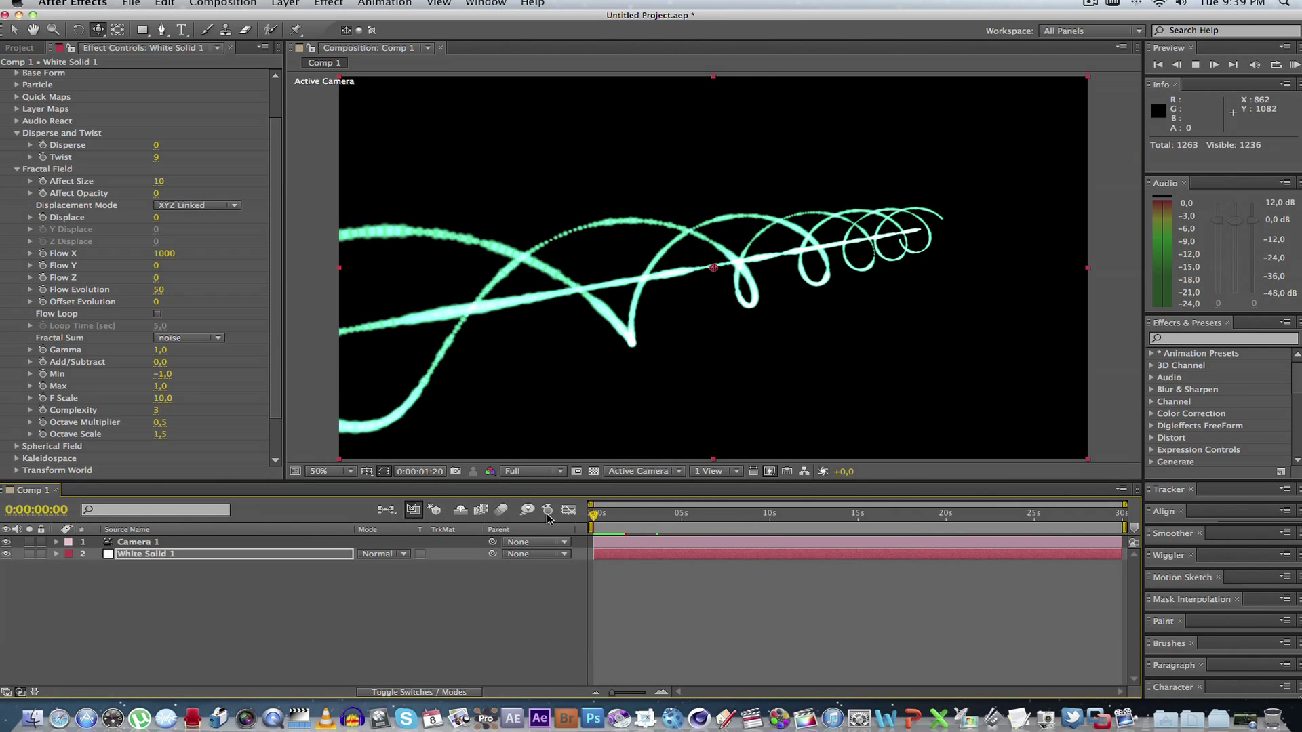
pyautogui.press('space')
pyautogui.scroll(1, 250, 251)
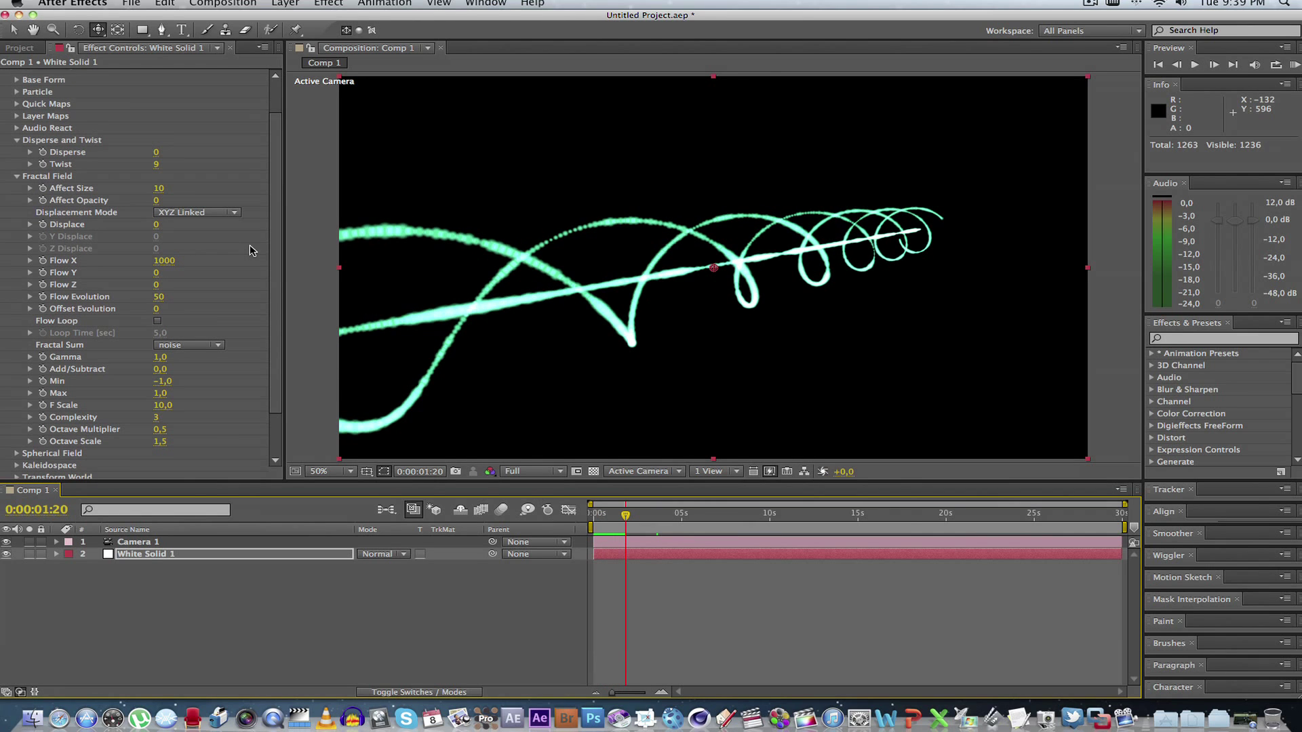
pyautogui.click(17, 140)
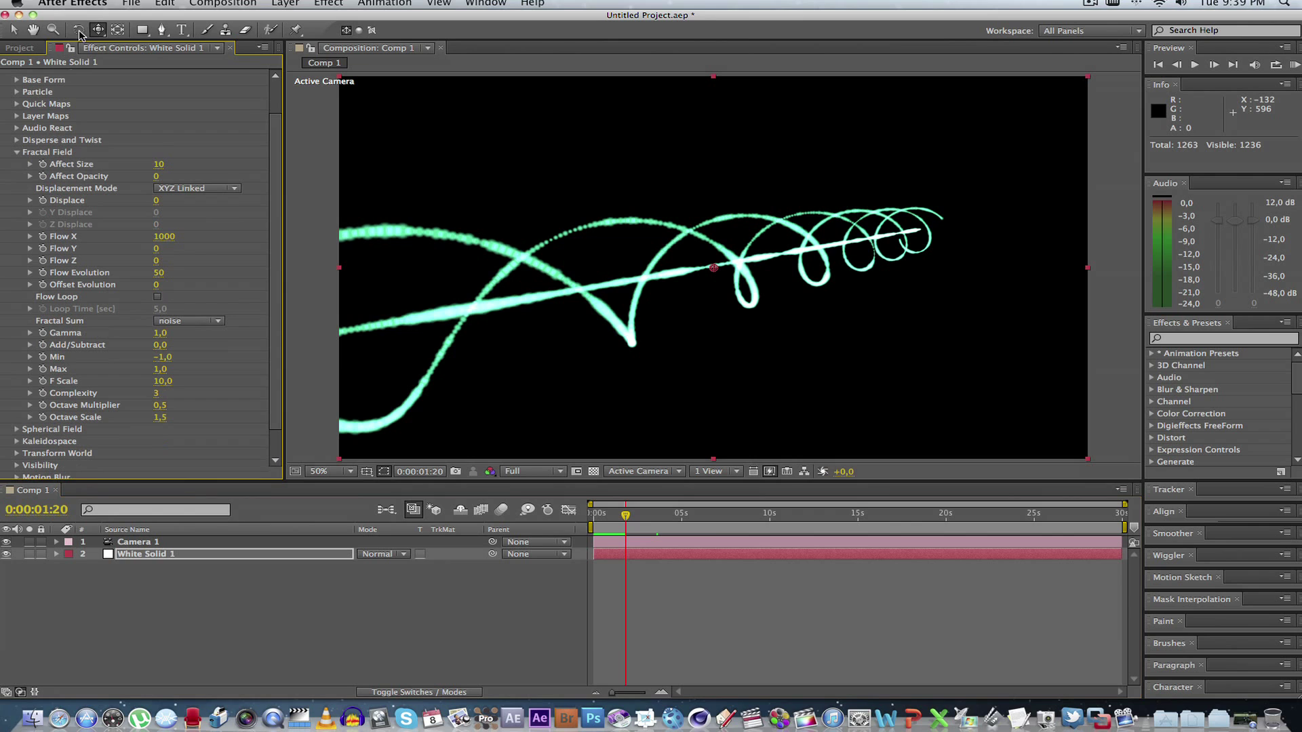
# Step: Orbit the camera around to the opposite side of the twisted lines and reframe them so the near end is closer
pyautogui.moveTo(102, 32); pyautogui.dragTo(153, 34)
pyautogui.moveTo(720, 278); pyautogui.dragTo(471, 233)
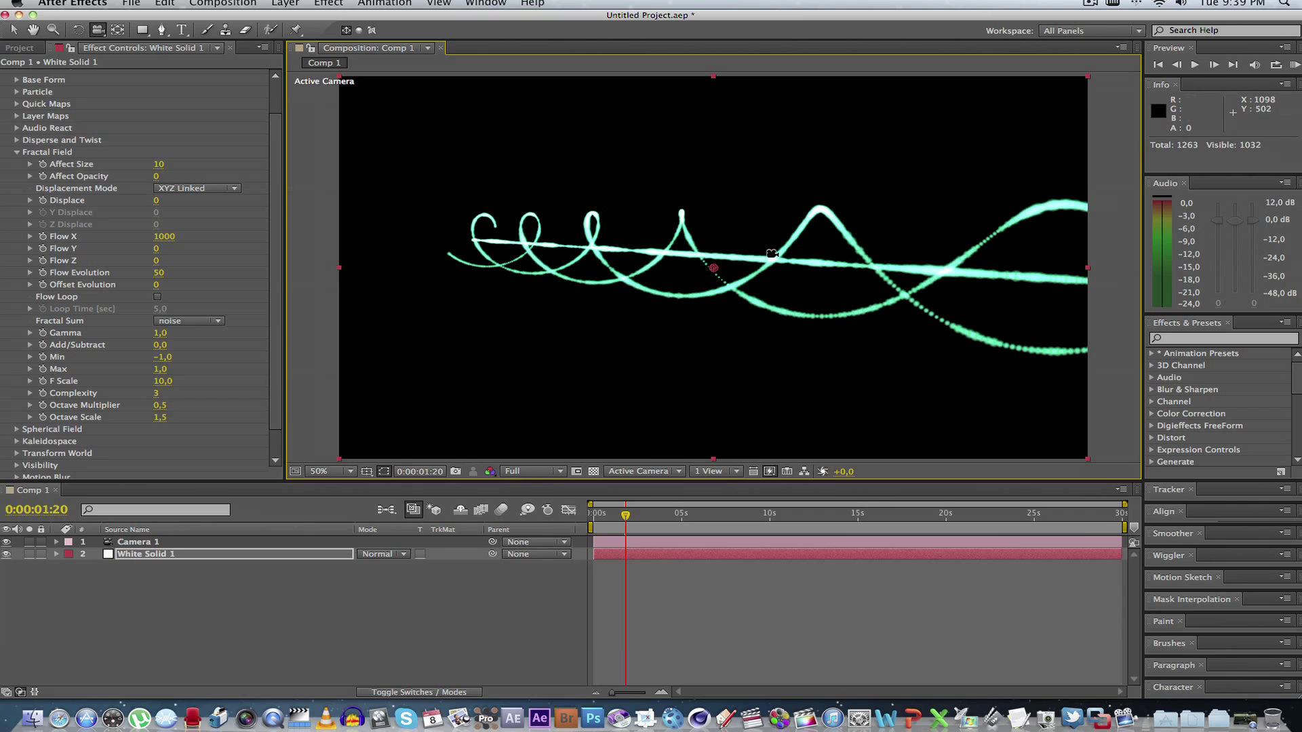
pyautogui.moveTo(620, 240)
pyautogui.mouseDown()
pyautogui.moveTo(596, 224)
pyautogui.moveTo(610, 238)
pyautogui.mouseUp()
pyautogui.click(16, 152)
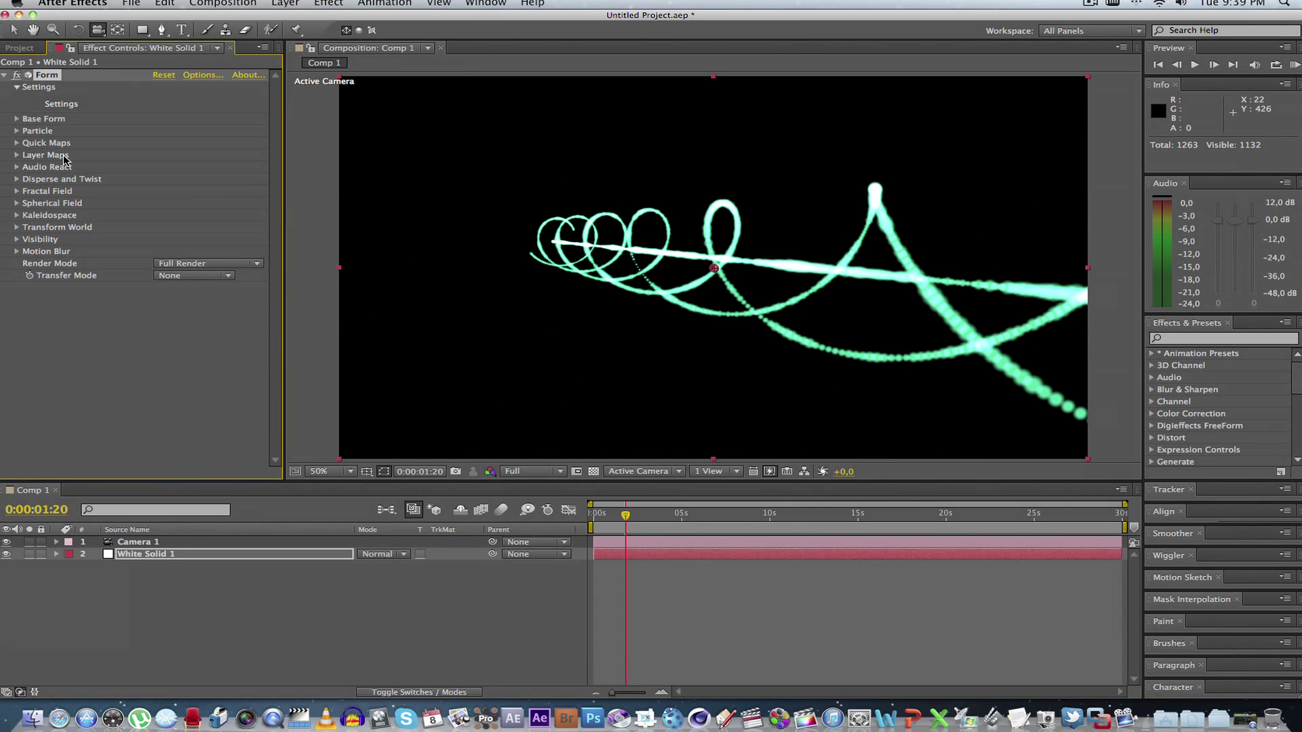
# Step: Create a new composition named map
pyautogui.click(30, 48)
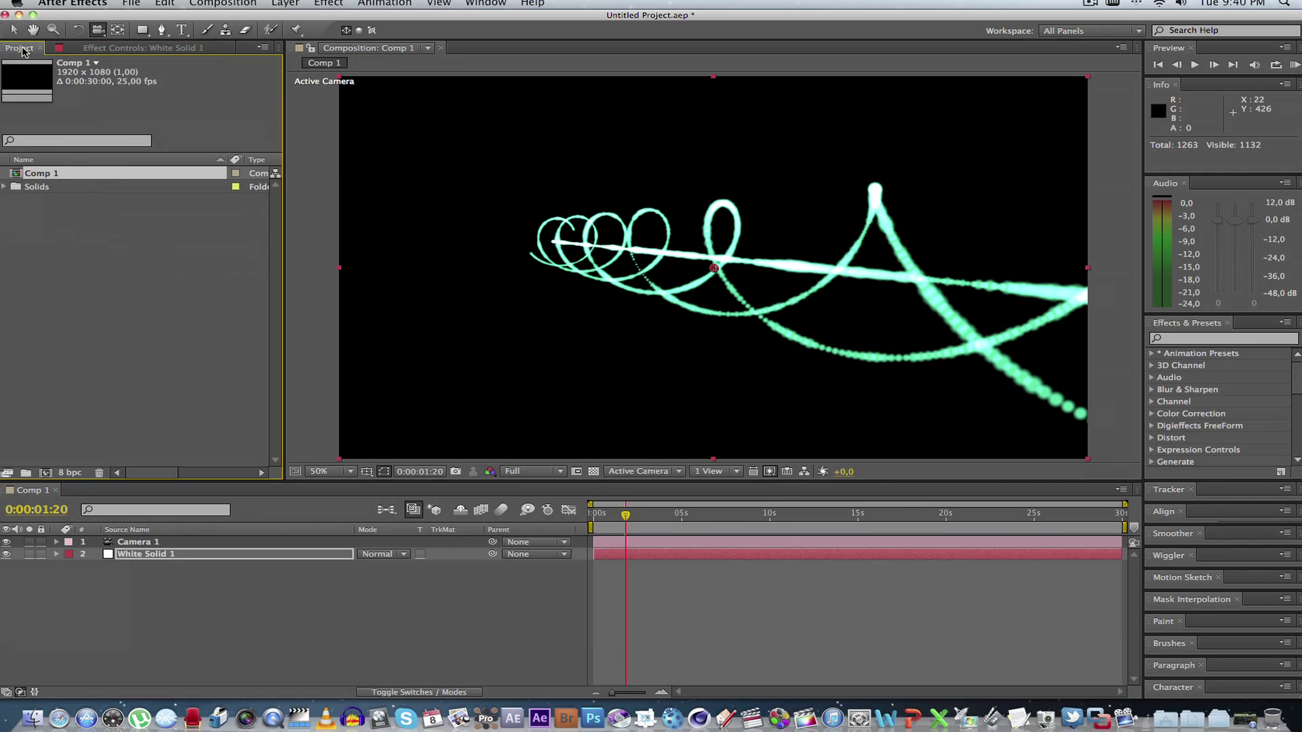
pyautogui.rightClick(89, 249)
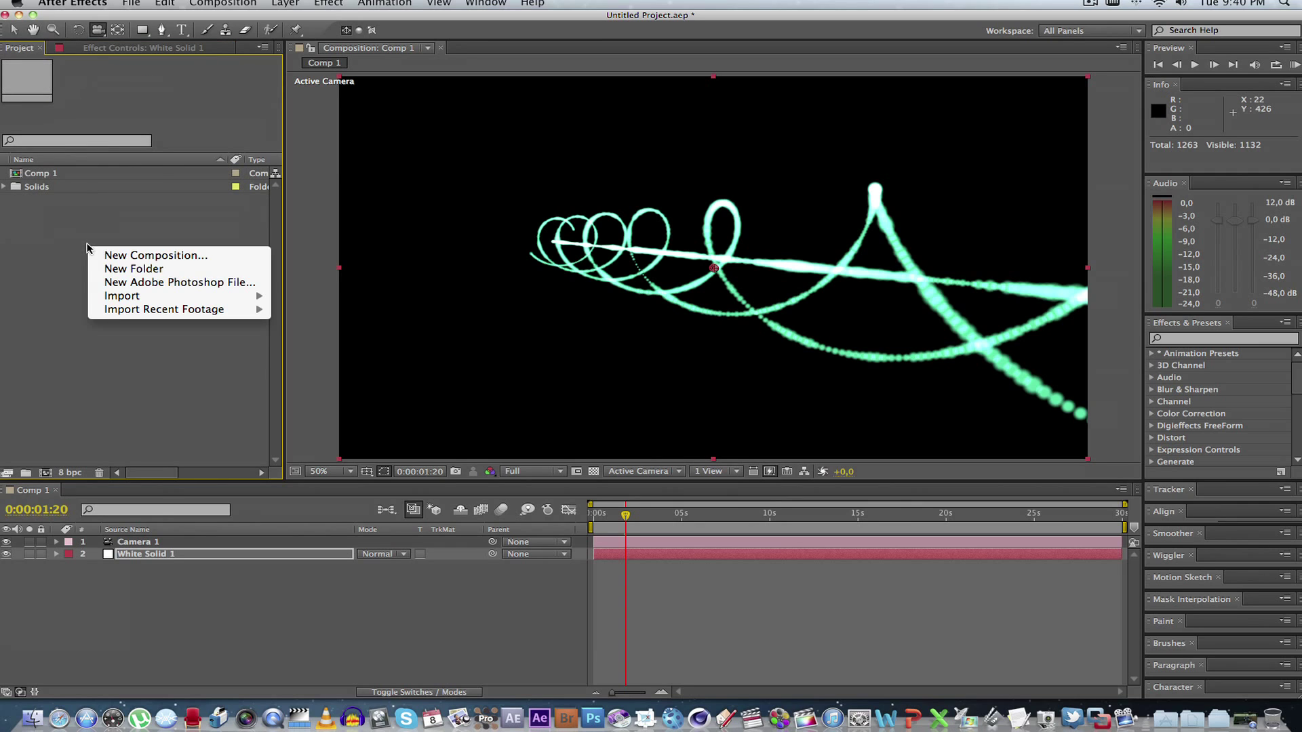
pyautogui.click(128, 256)
pyautogui.write('m')
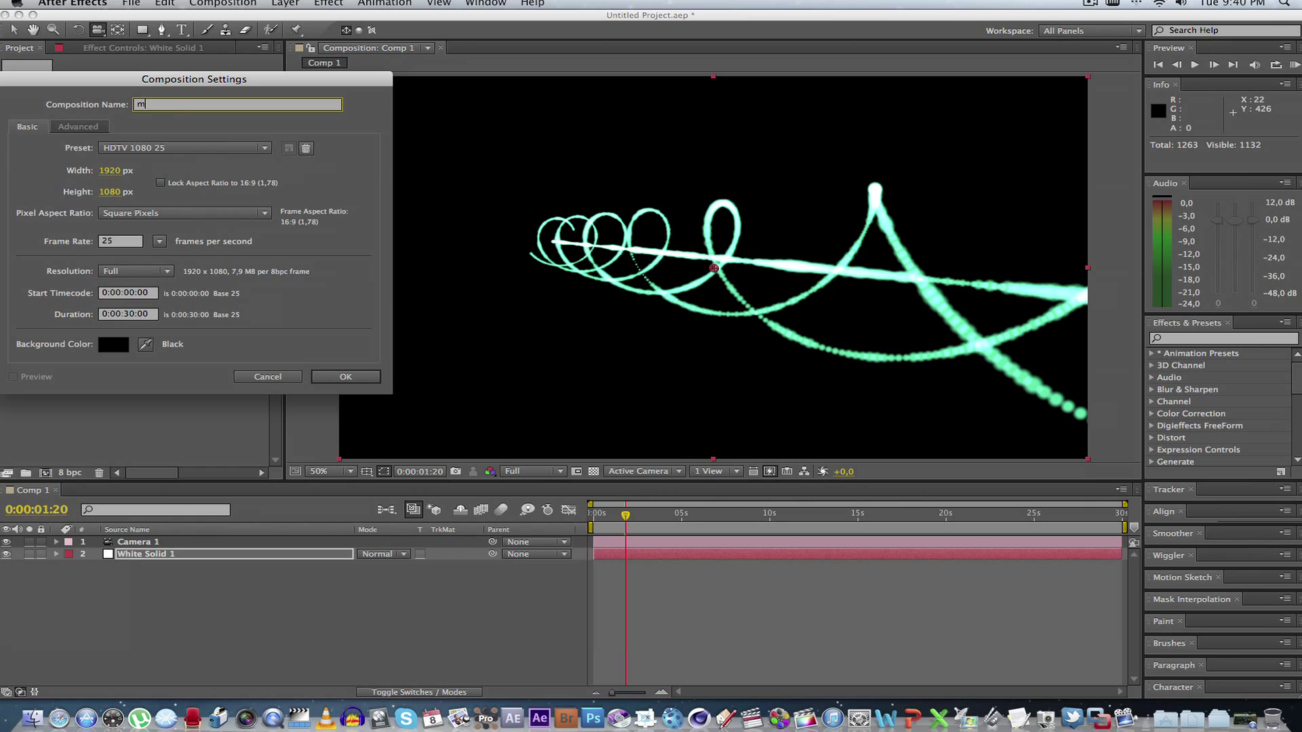
pyautogui.write('ap')
pyautogui.press('Return')
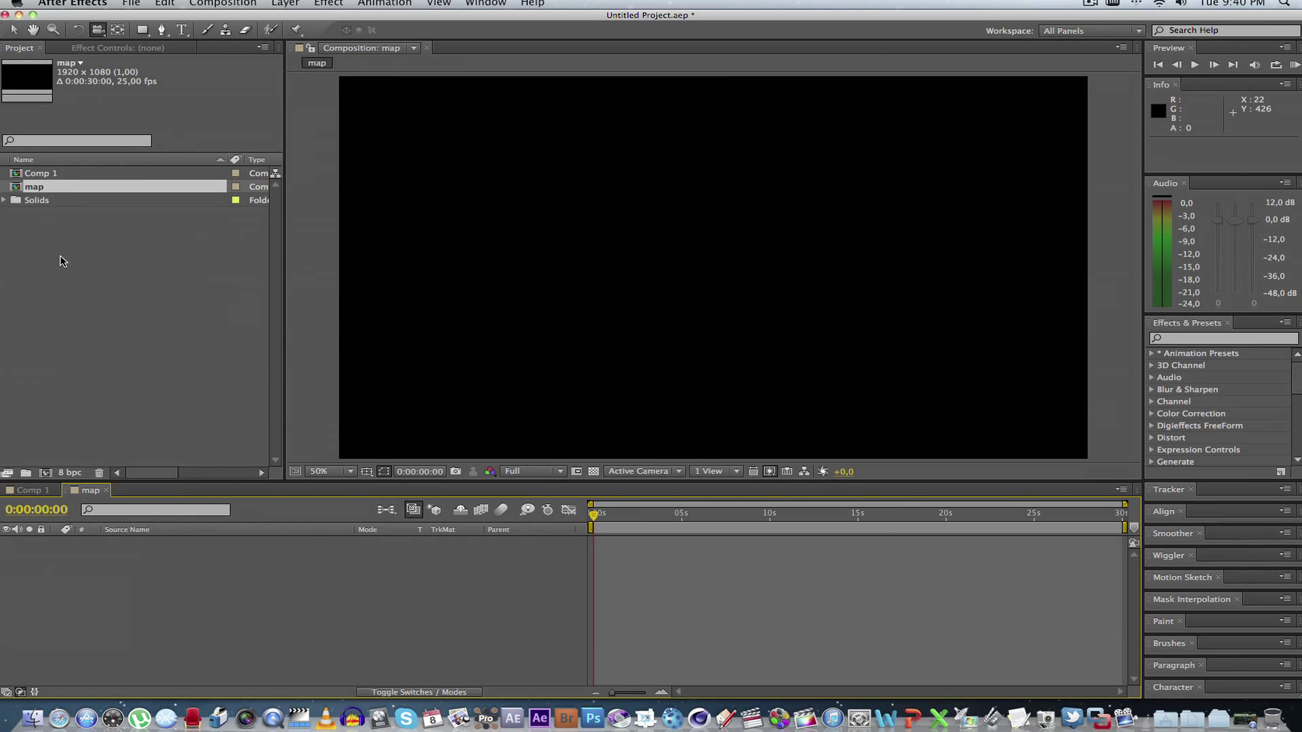
# Step: Add a white 1920 x 1080 solid to the map composition
pyautogui.rightClick(201, 560)
pyautogui.moveTo(275, 567)
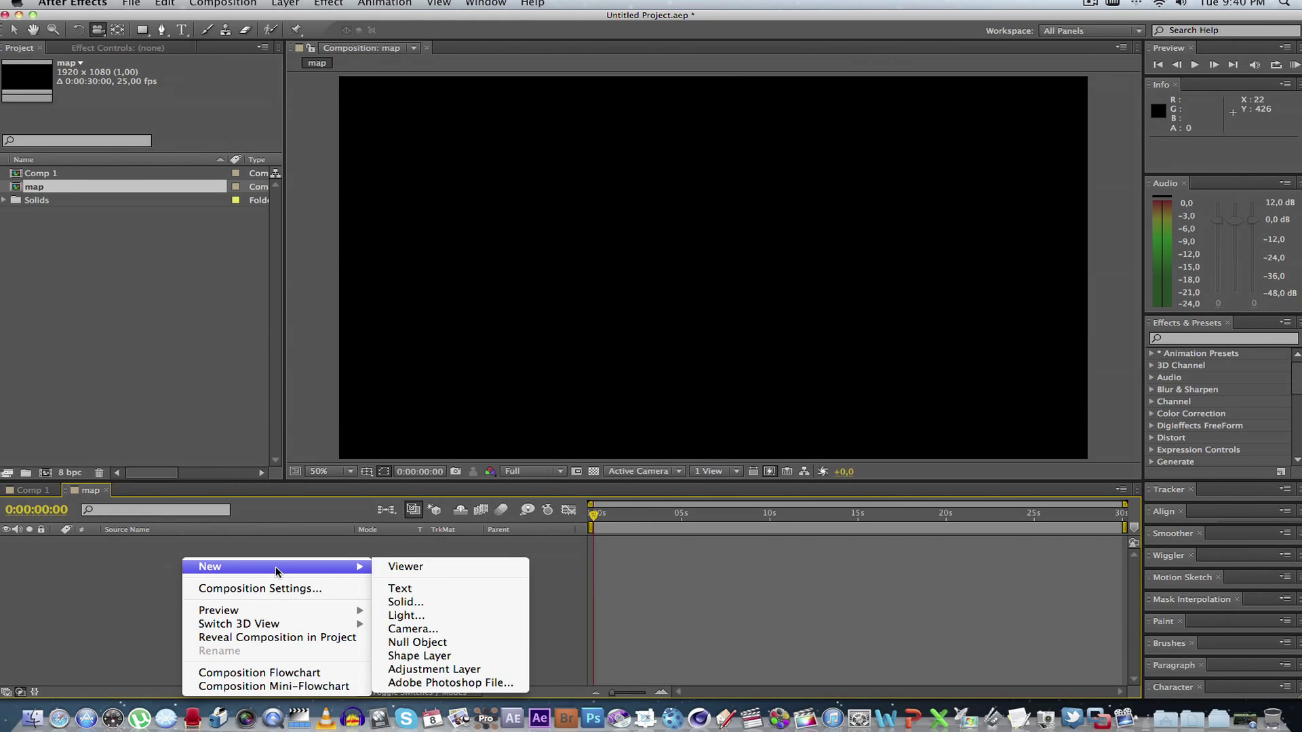
pyautogui.click(458, 601)
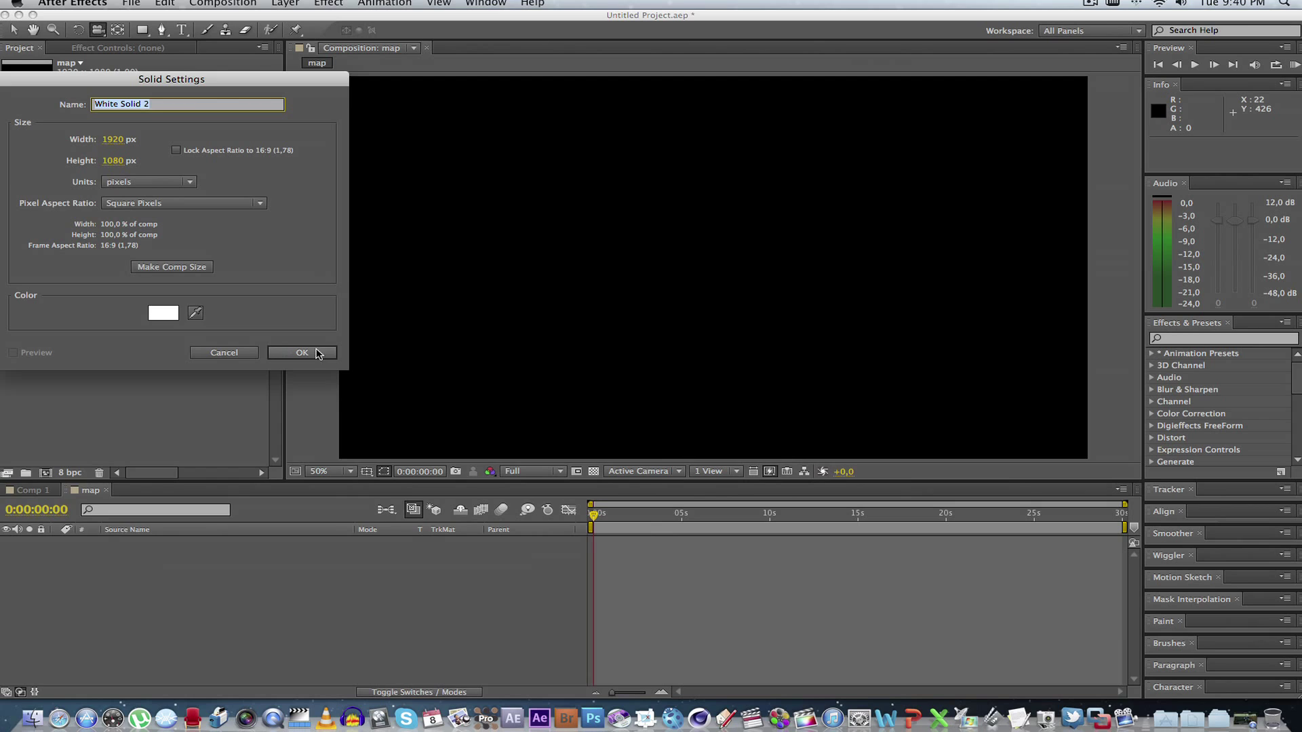
pyautogui.click(163, 313)
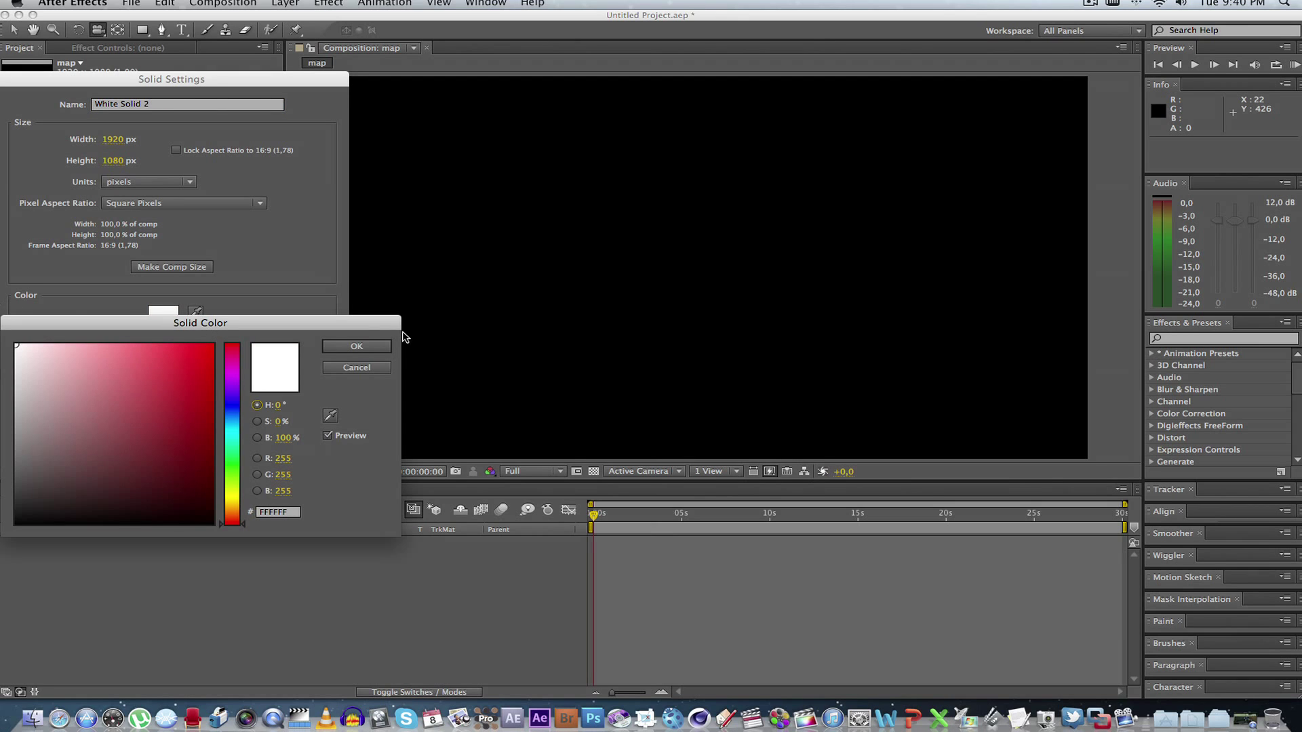
pyautogui.click(373, 346)
pyautogui.click(303, 353)
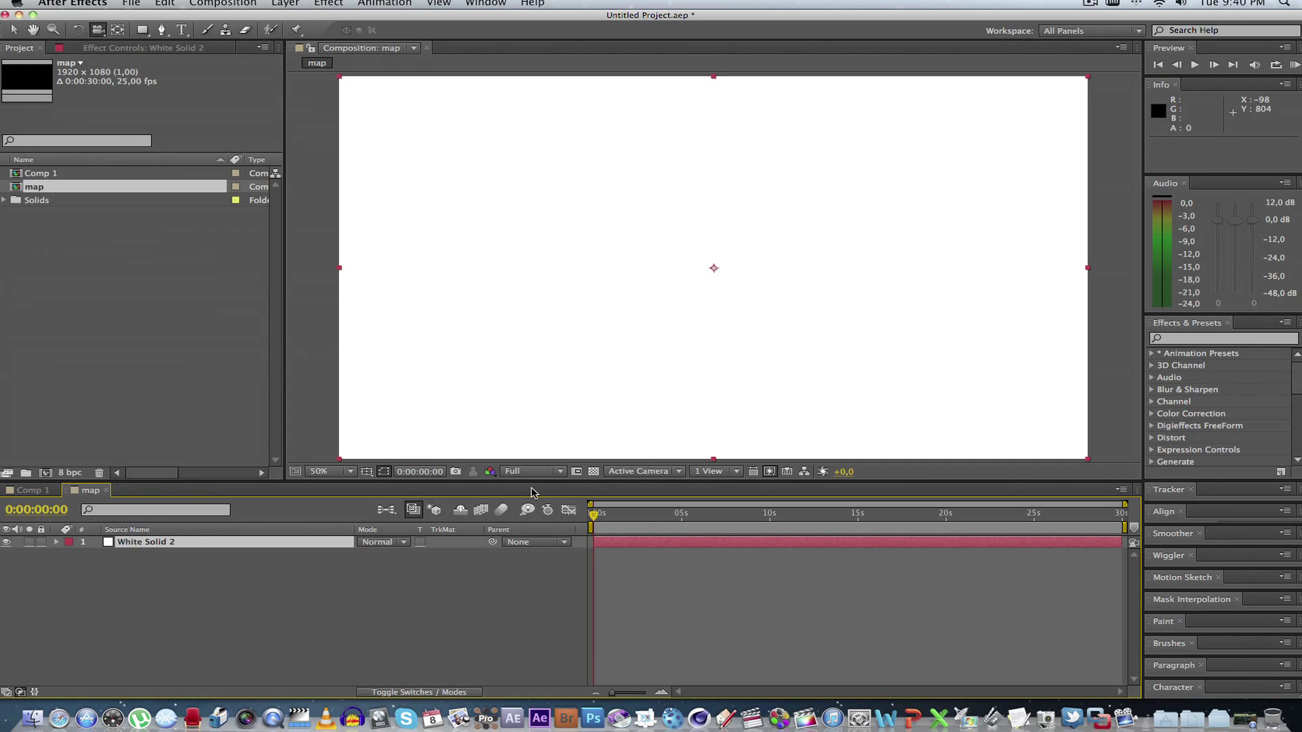
# Step: Find the Linear Wipe animation preset, apply it to the white solid in the map composition and preview the wipe
pyautogui.click(1188, 340)
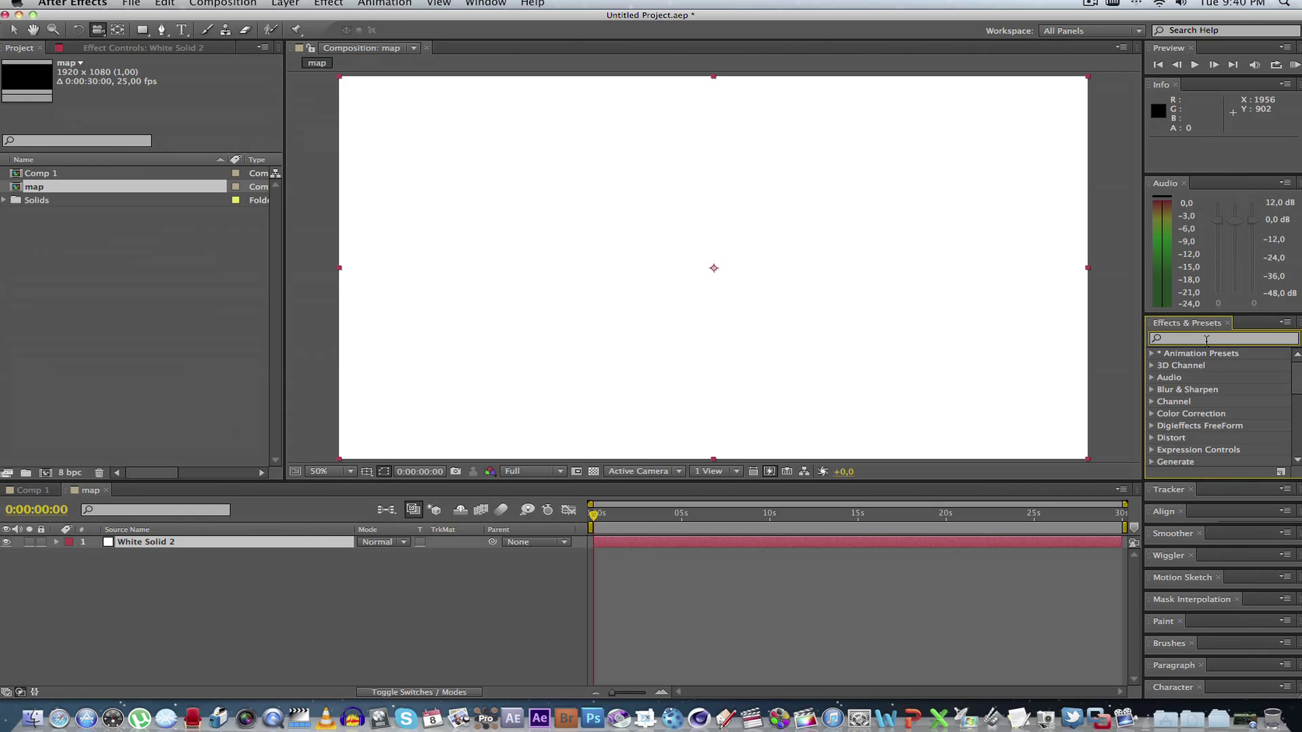
pyautogui.write('l')
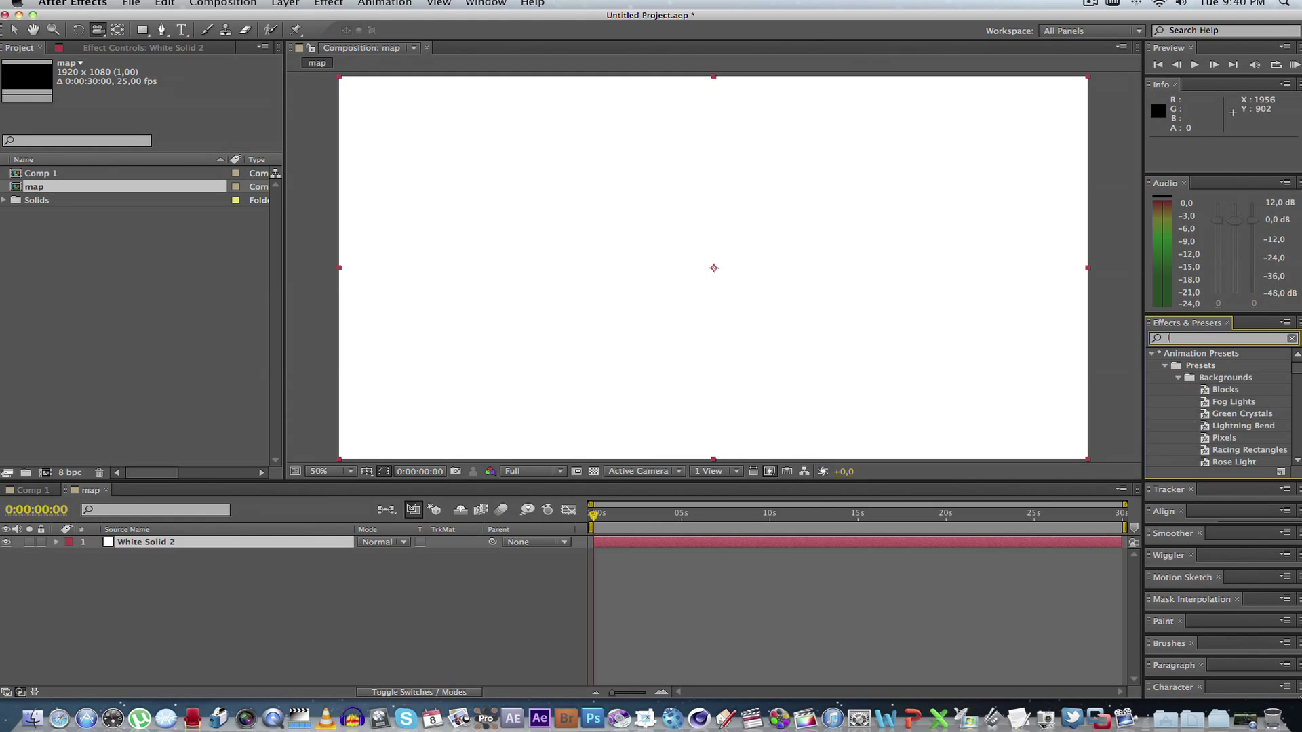
pyautogui.write('inear wip')
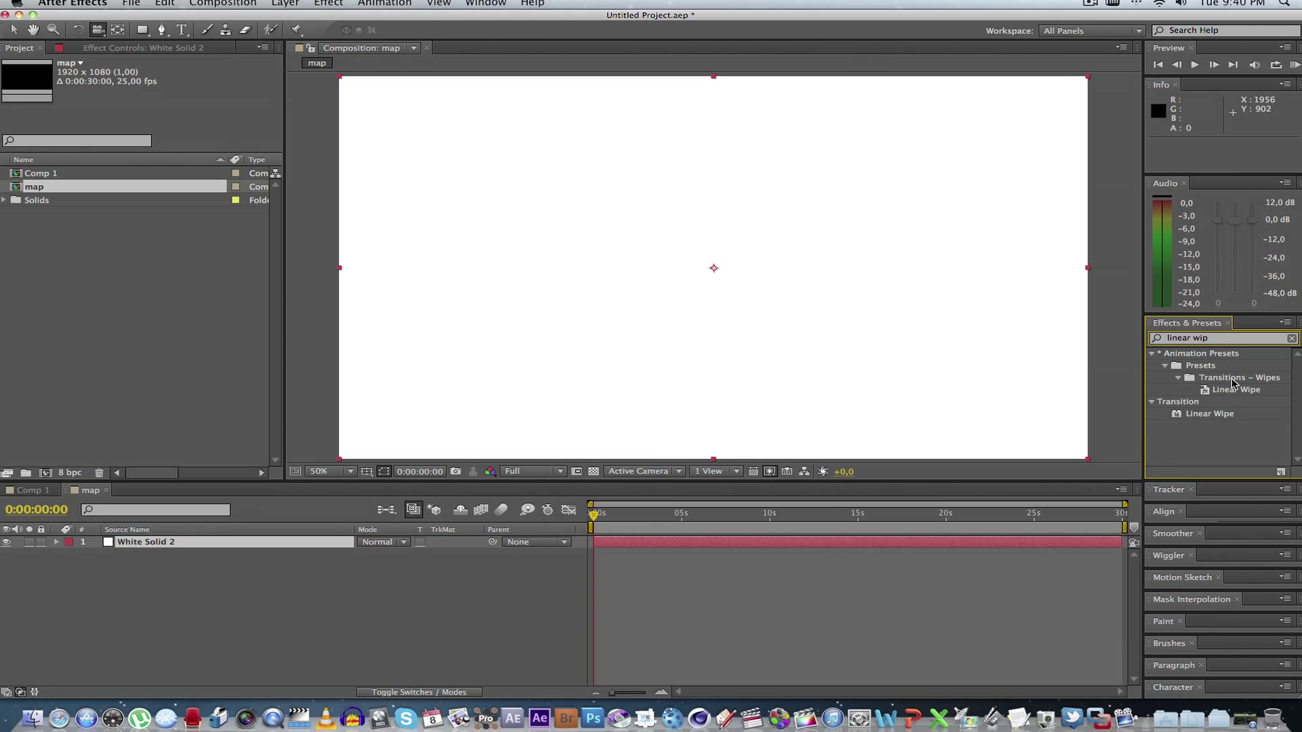
pyautogui.moveTo(1237, 392); pyautogui.dragTo(332, 334)
pyautogui.press('space')
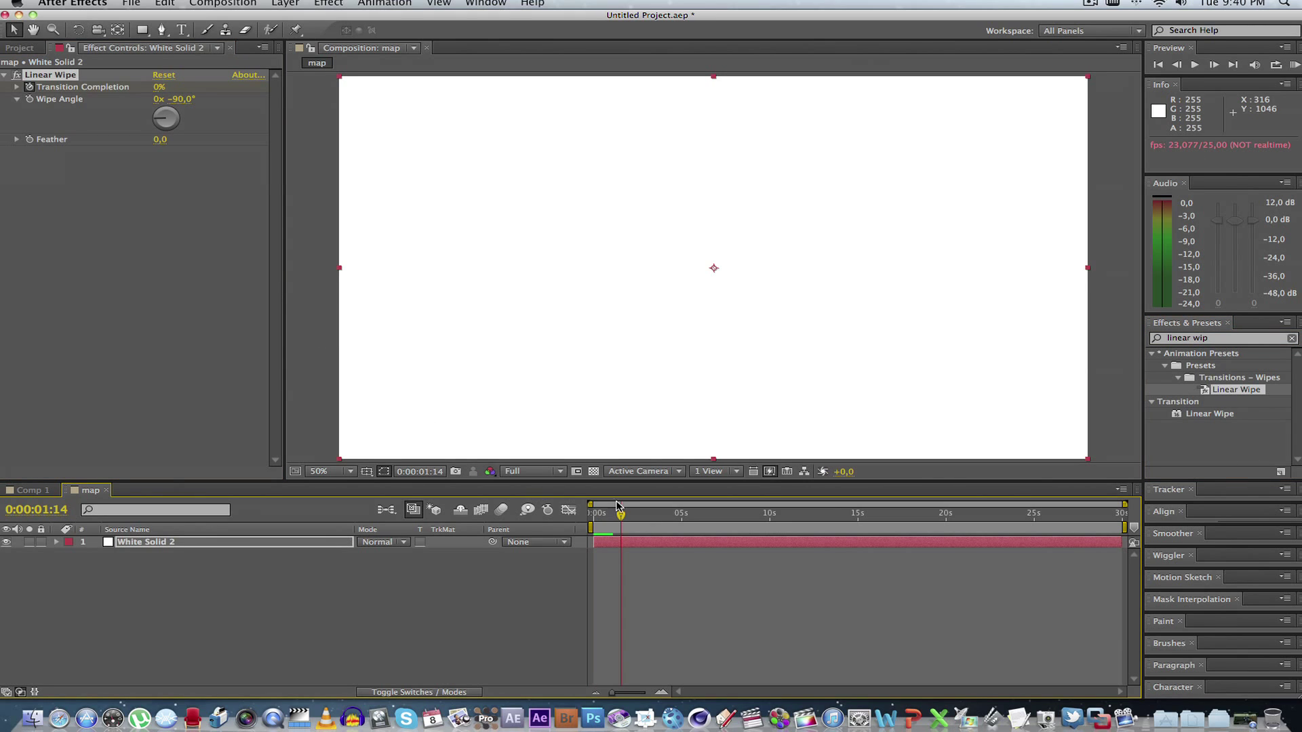
pyautogui.click(592, 516)
pyautogui.press('space')
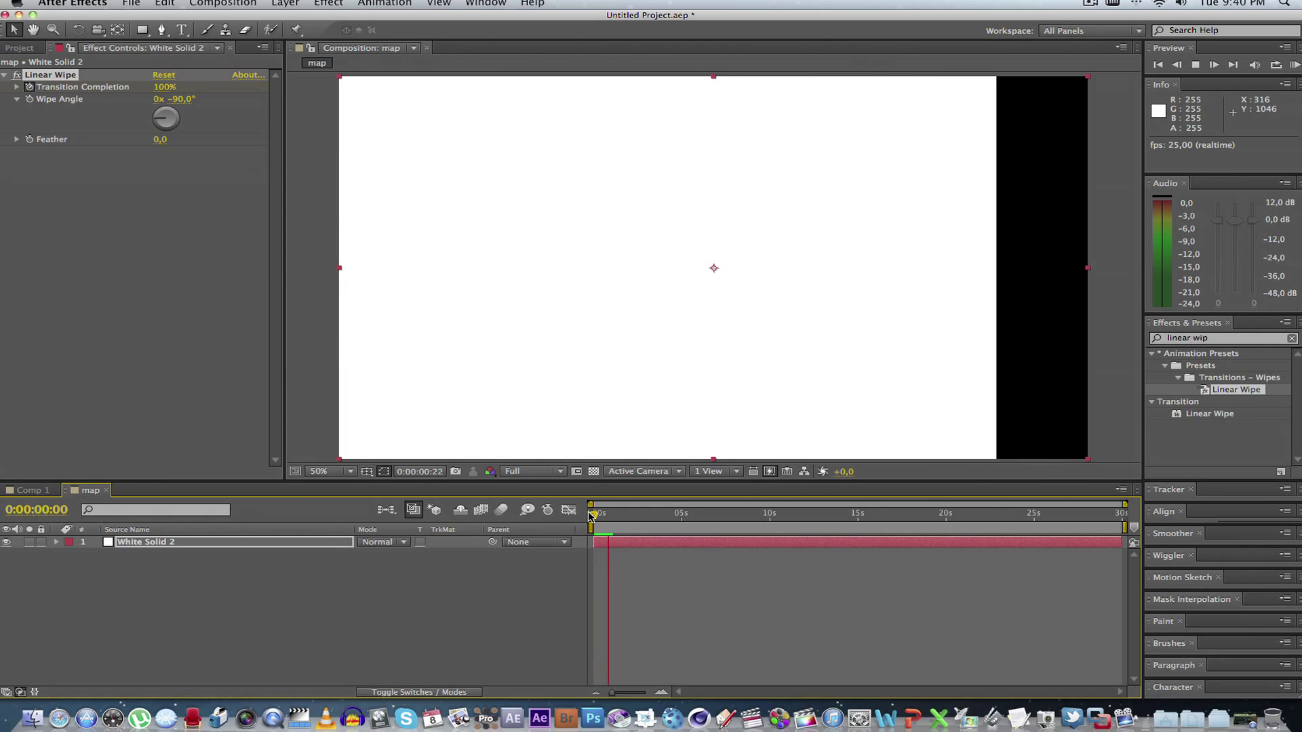
pyautogui.press('space')
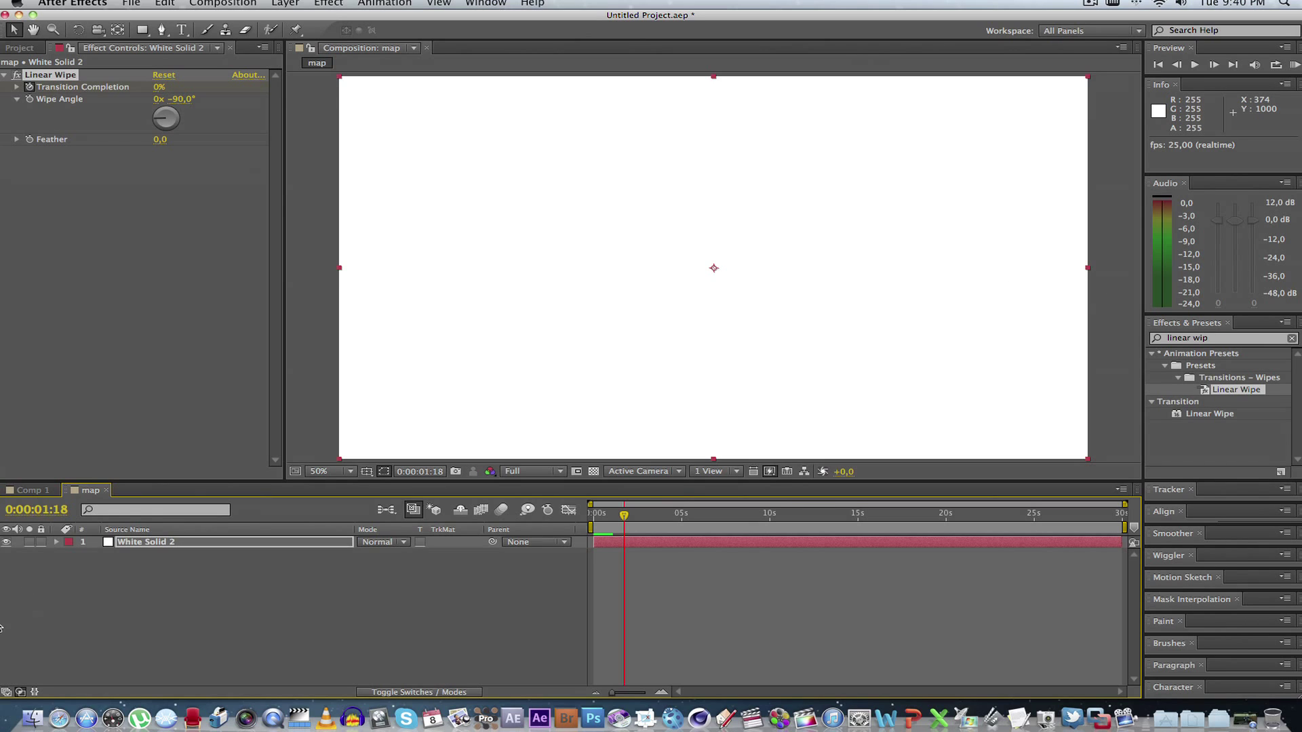
# Step: Reveal the solid's Linear Wipe keyframes in the timeline and move the current time to the second keyframe at 0:00:01:00
pyautogui.click(57, 542)
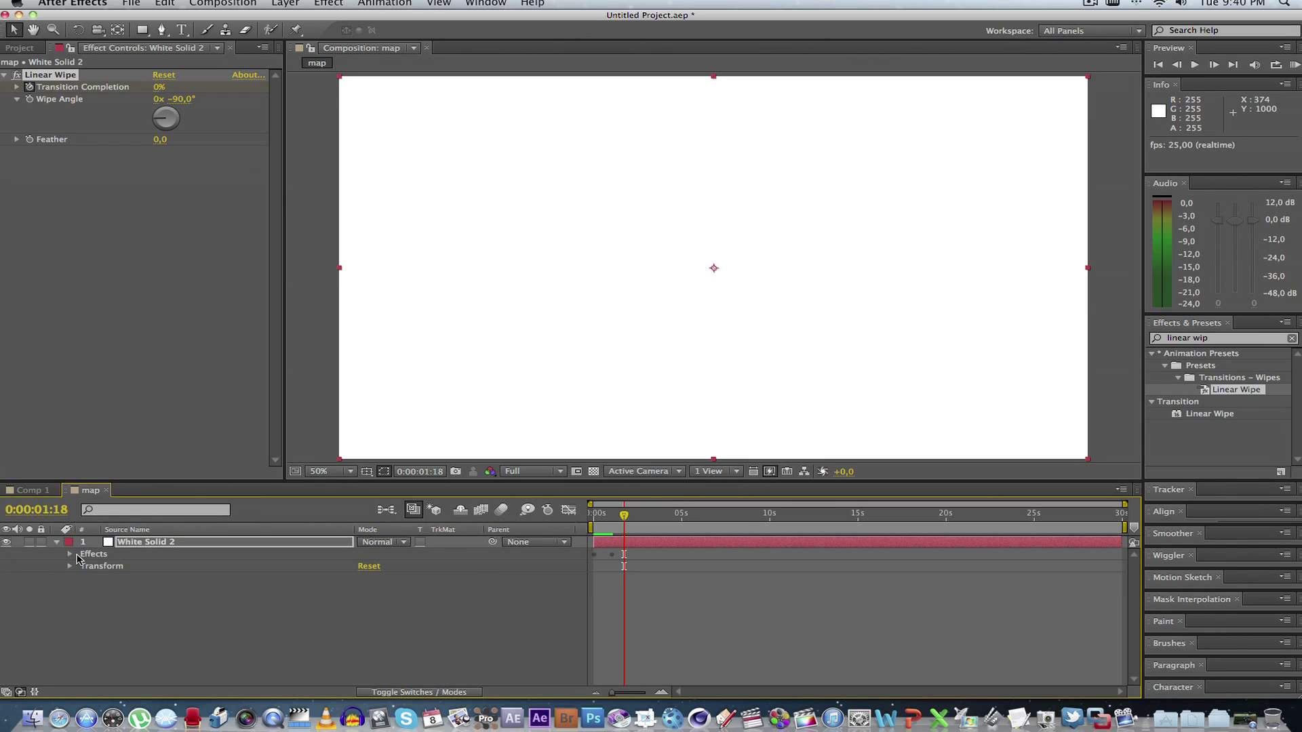
pyautogui.click(69, 555)
pyautogui.click(84, 567)
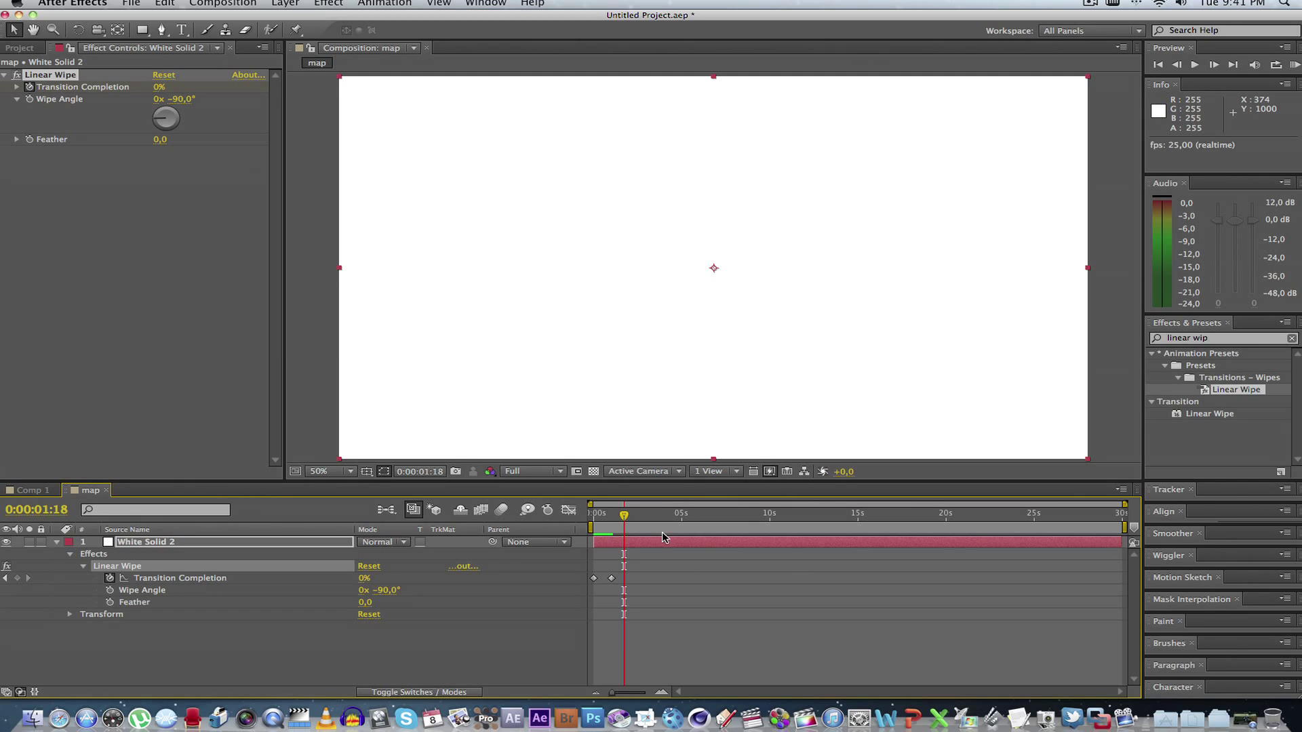
pyautogui.moveTo(624, 514)
pyautogui.mouseDown()
pyautogui.moveTo(601, 518)
pyautogui.moveTo(613, 517)
pyautogui.mouseUp()
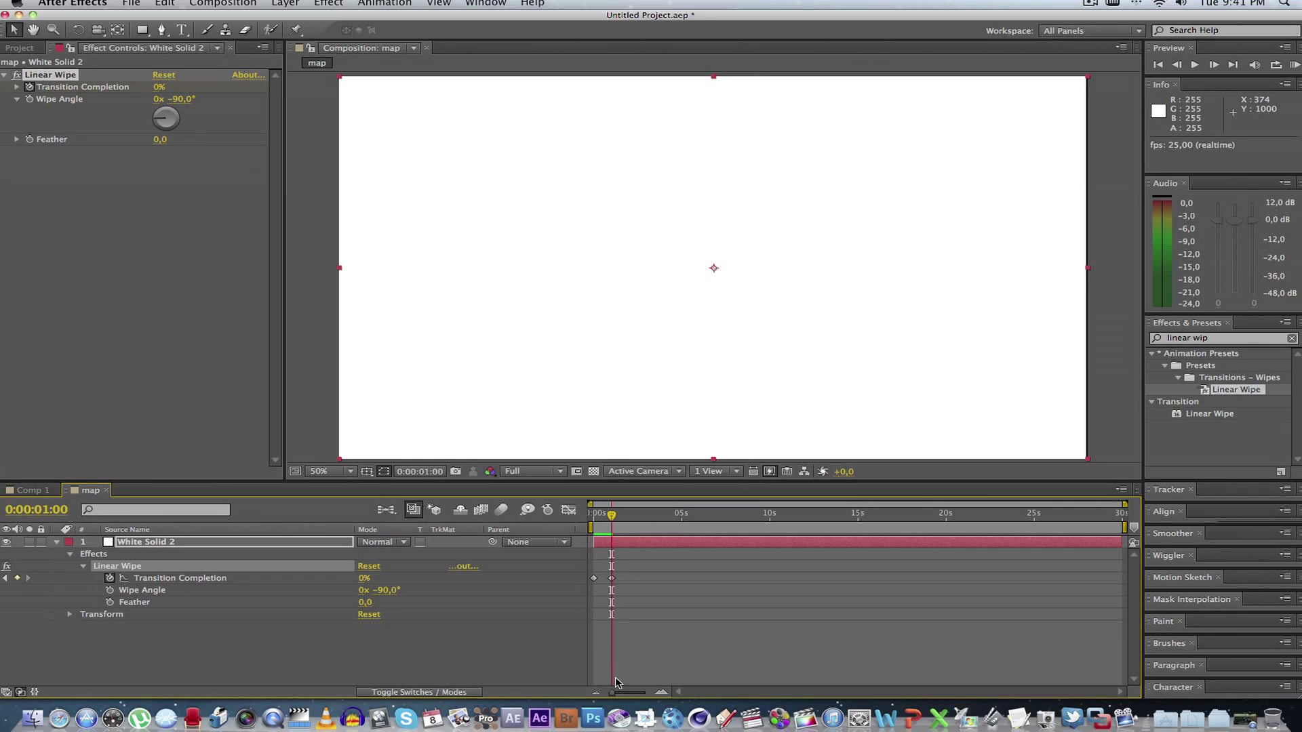
pyautogui.moveTo(618, 695); pyautogui.dragTo(640, 695)
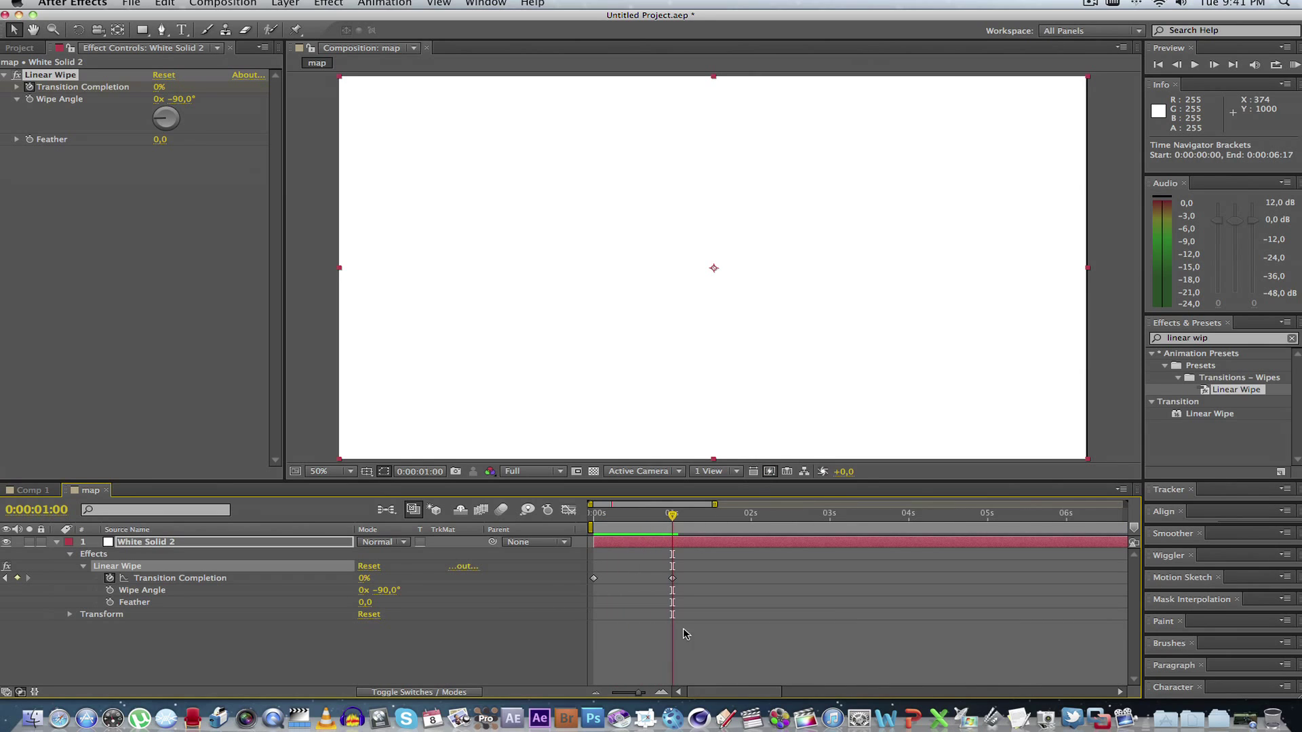
# Step: Copy the Transition Completion keyframe at 0:00:01:00 and paste it at 0:00:01:19
pyautogui.click(673, 580)
pyautogui.press('cmd+c')
pyautogui.press('pagedown')
pyautogui.press('pagedown')
pyautogui.press('pagedown')
pyautogui.press('pagedown')
pyautogui.press('pagedown')
pyautogui.press('pagedown')
pyautogui.press('pagedown')
pyautogui.press('pagedown')
pyautogui.press('pagedown')
pyautogui.press('pagedown')
pyautogui.press('pagedown')
pyautogui.press('pagedown')
pyautogui.press('pagedown')
pyautogui.press('pagedown')
pyautogui.press('pagedown')
pyautogui.press('pagedown')
pyautogui.press('pagedown')
pyautogui.press('pagedown')
pyautogui.press('pagedown')
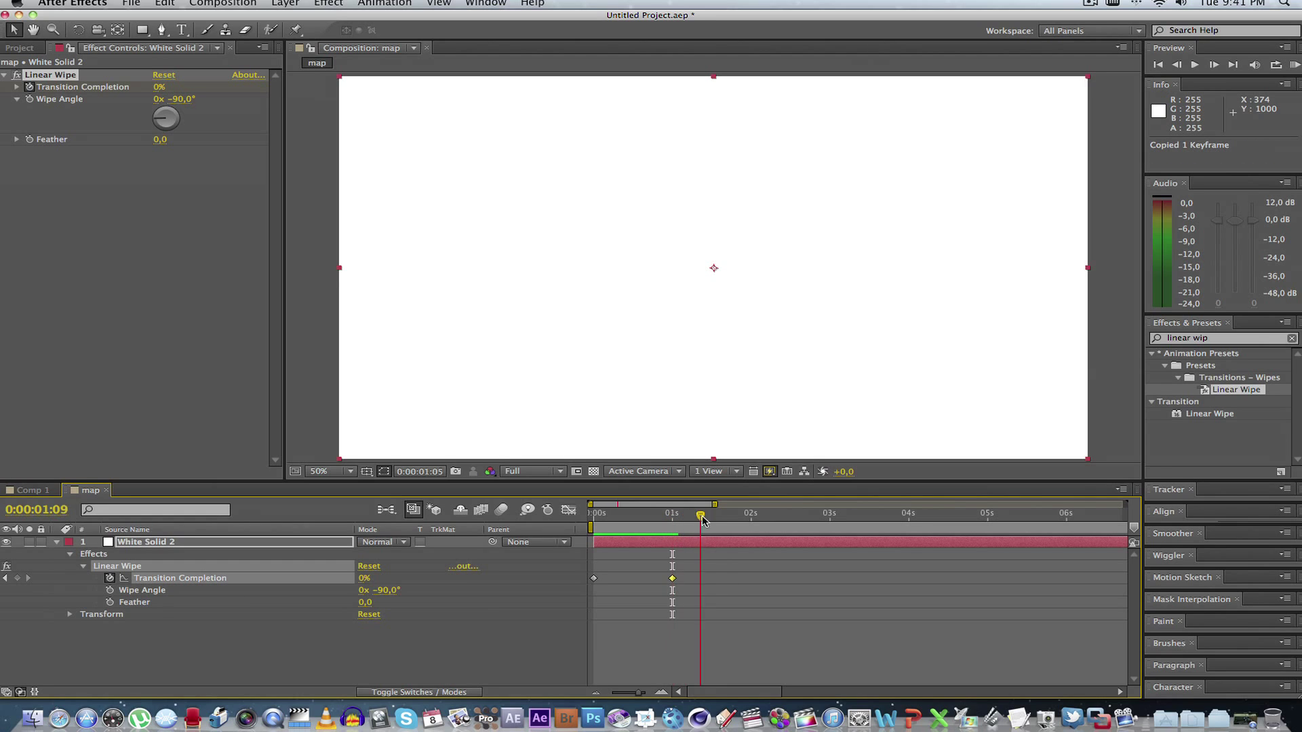
pyautogui.press('cmd+v')
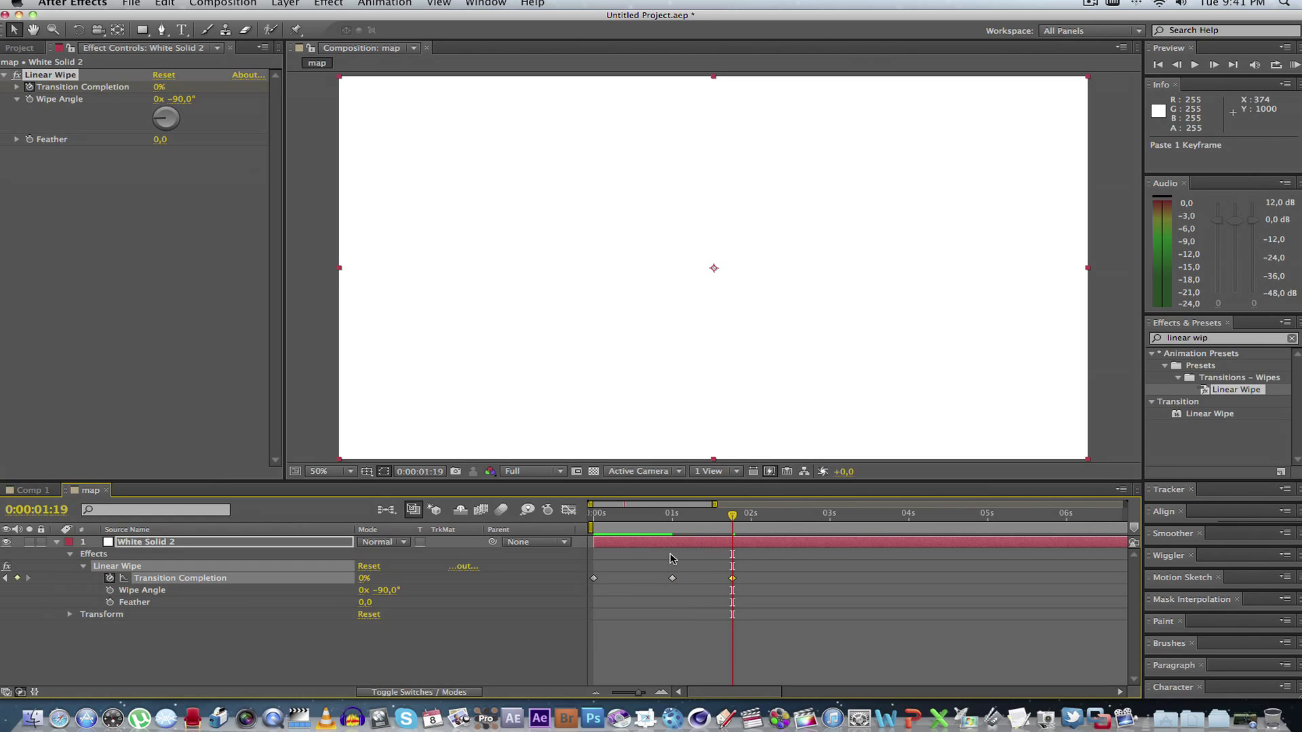
# Step: Copy the first Transition Completion keyframe and paste it at 0:00:02:21
pyautogui.click(594, 578)
pyautogui.press('cmd+c')
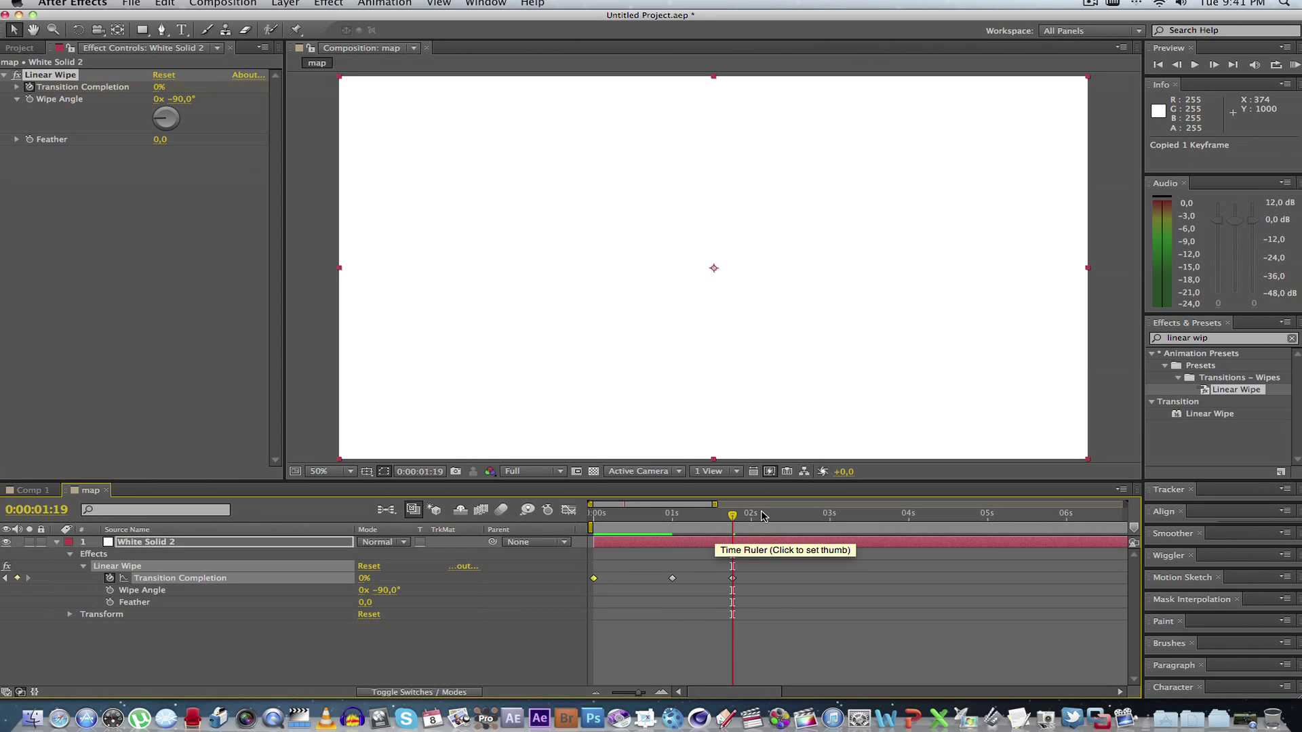
pyautogui.click(855, 519)
pyautogui.moveTo(855, 519); pyautogui.dragTo(817, 519)
pyautogui.press('super+v')
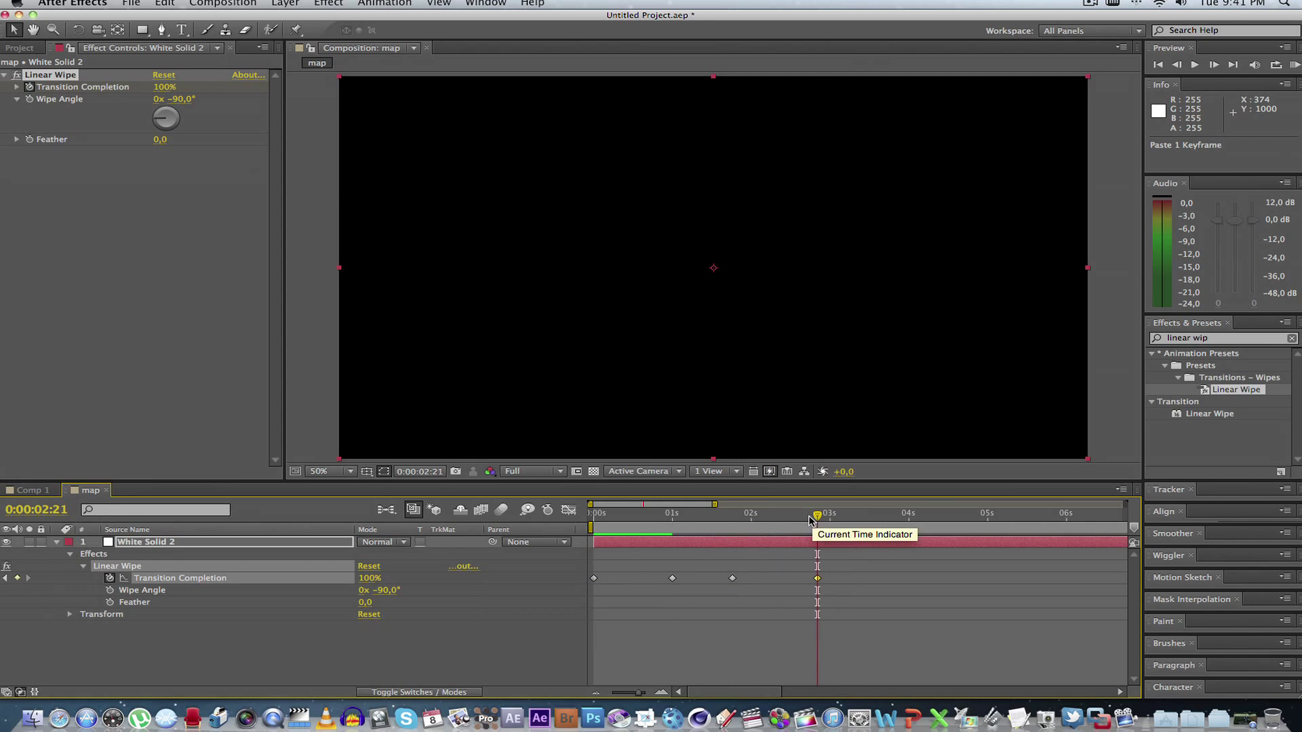
# Step: Keyframe the Linear Wipe's Wipe Angle at -90° at 0:00:01:04 and +90° at 0:00:01:11, and preview the wipe from the start
pyautogui.moveTo(647, 521); pyautogui.dragTo(798, 518)
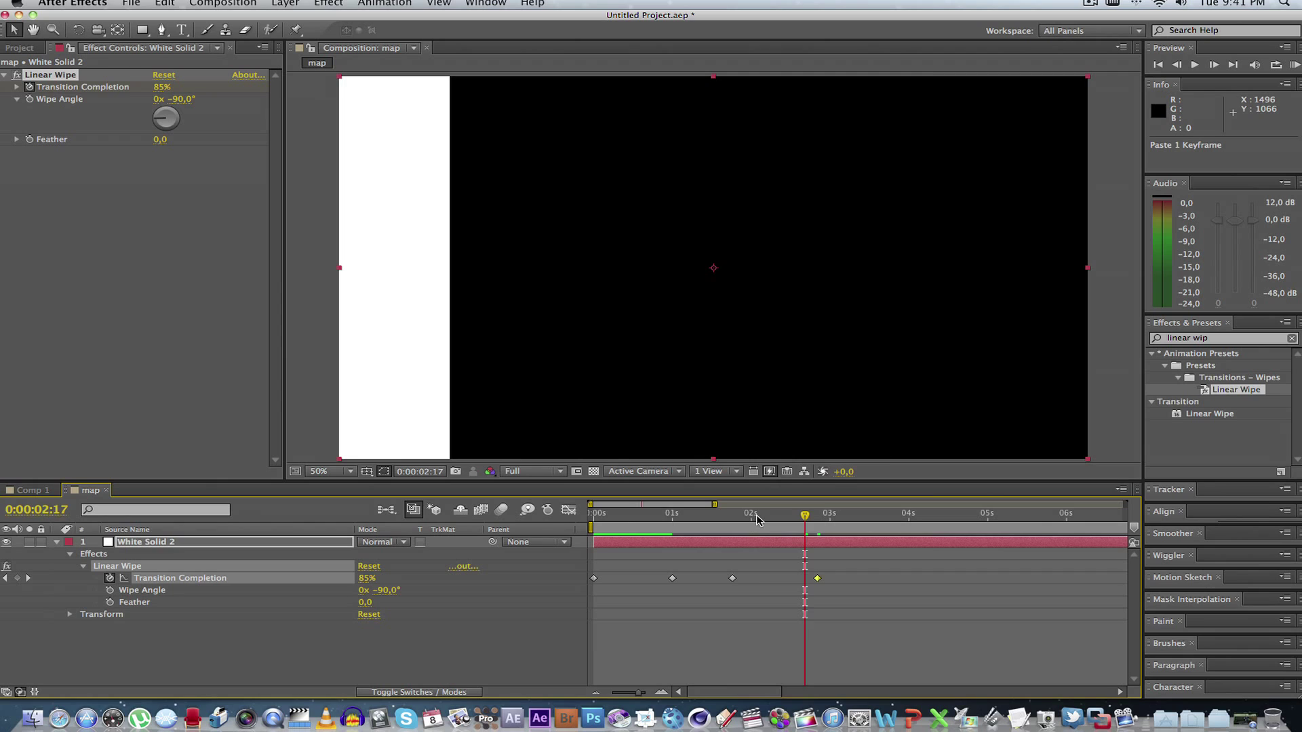
pyautogui.moveTo(758, 520); pyautogui.dragTo(684, 518)
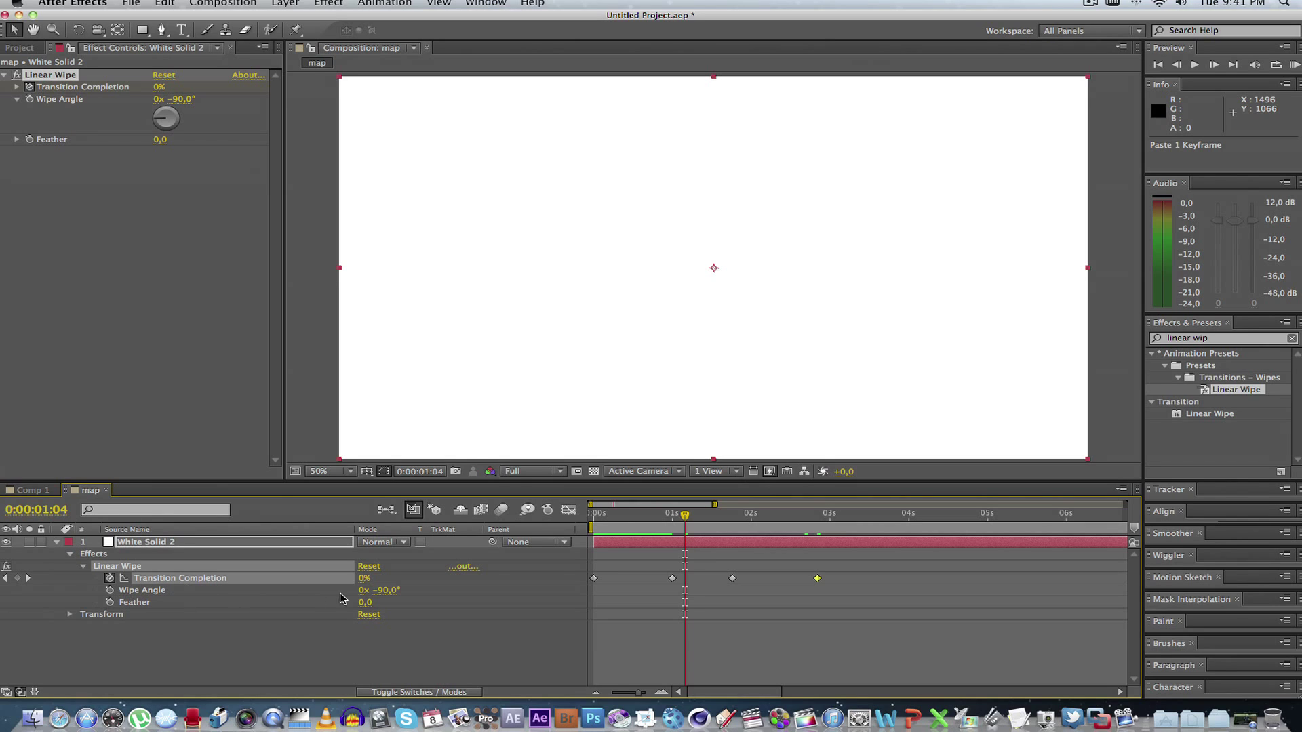
pyautogui.click(110, 590)
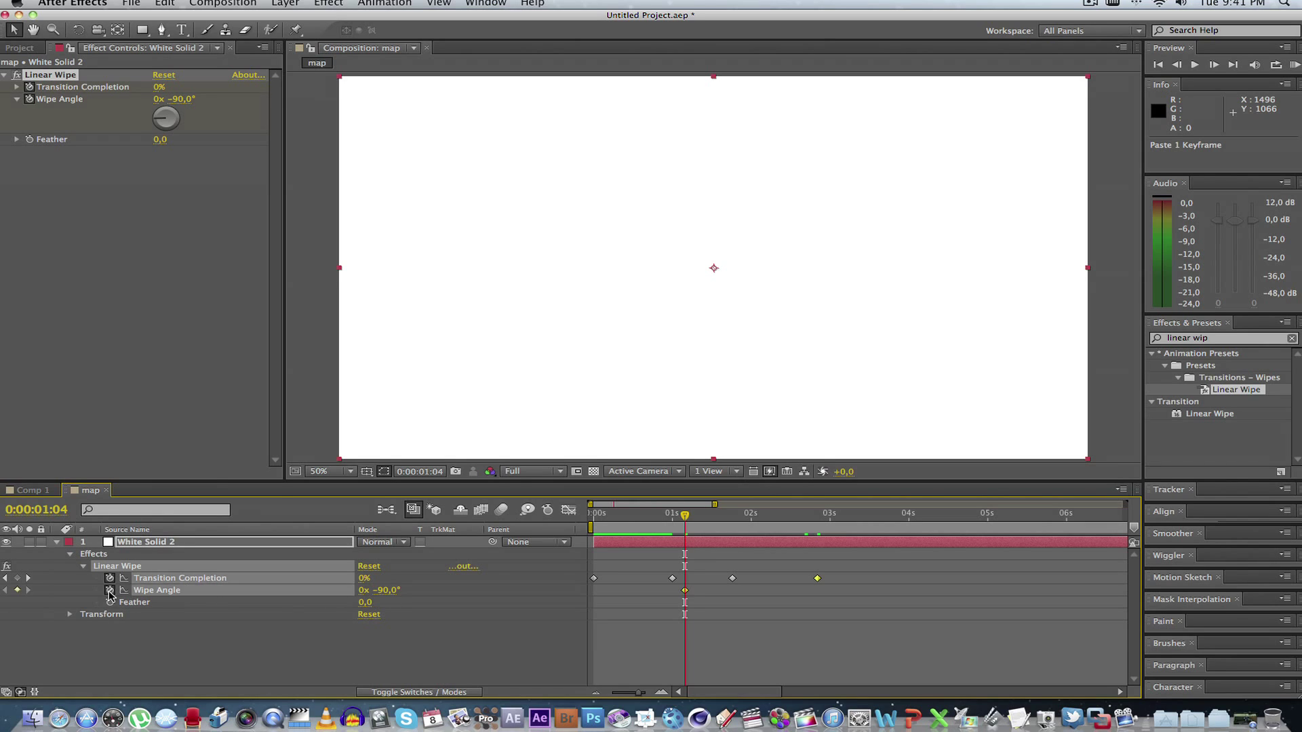
pyautogui.moveTo(693, 519); pyautogui.dragTo(707, 517)
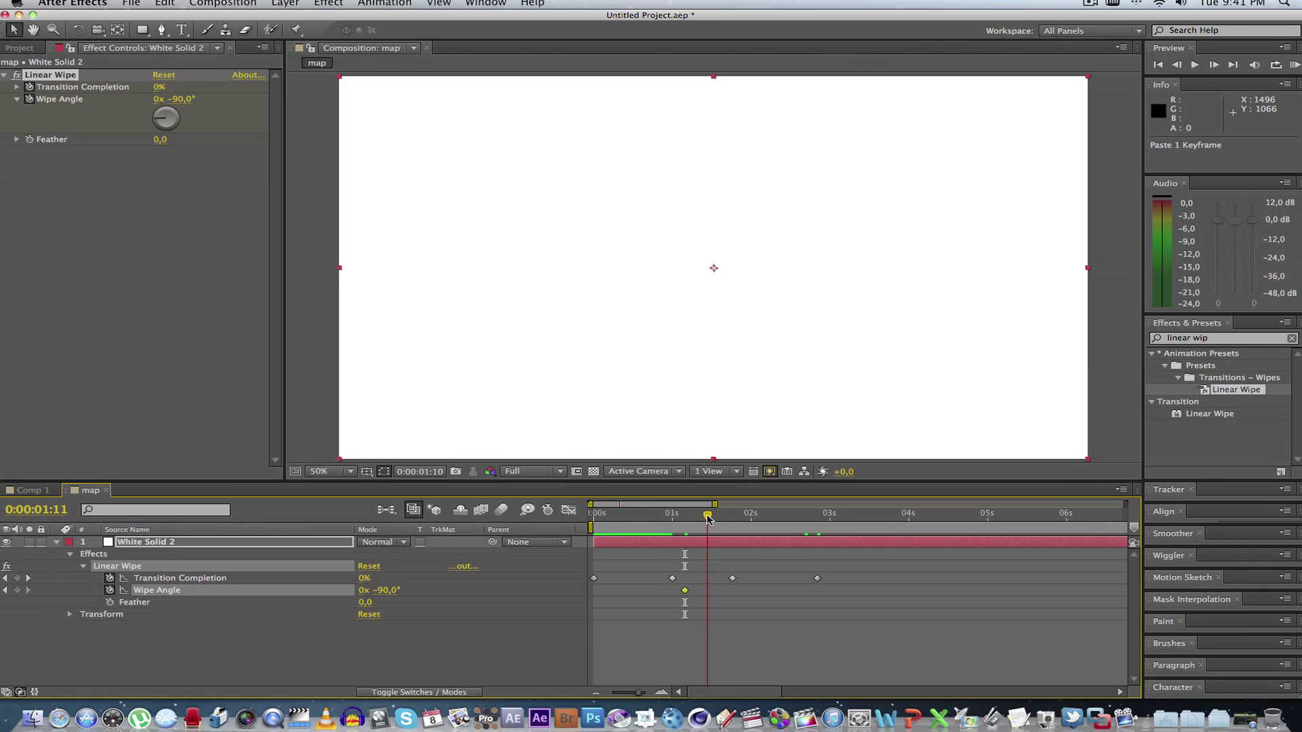
pyautogui.click(384, 591)
pyautogui.write('90')
pyautogui.press('Return')
pyautogui.moveTo(711, 519); pyautogui.dragTo(589, 518)
pyautogui.press('space')
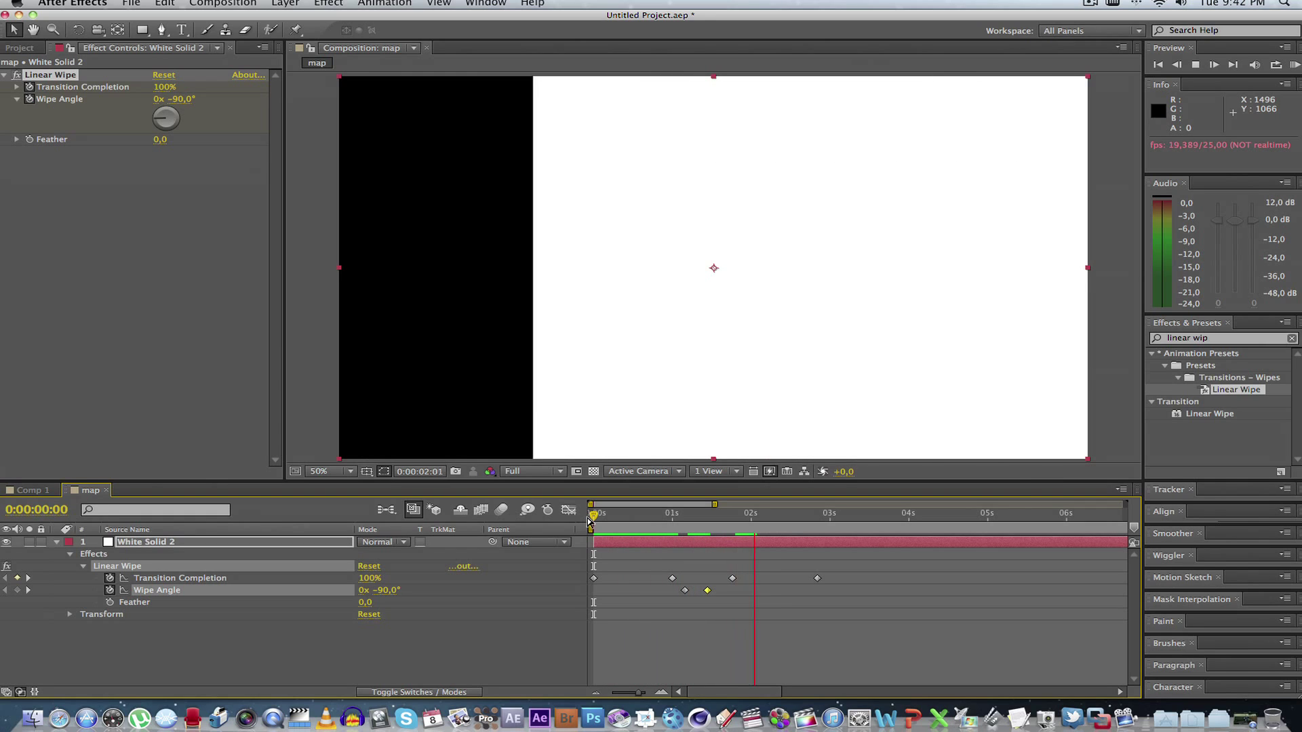
pyautogui.press('space')
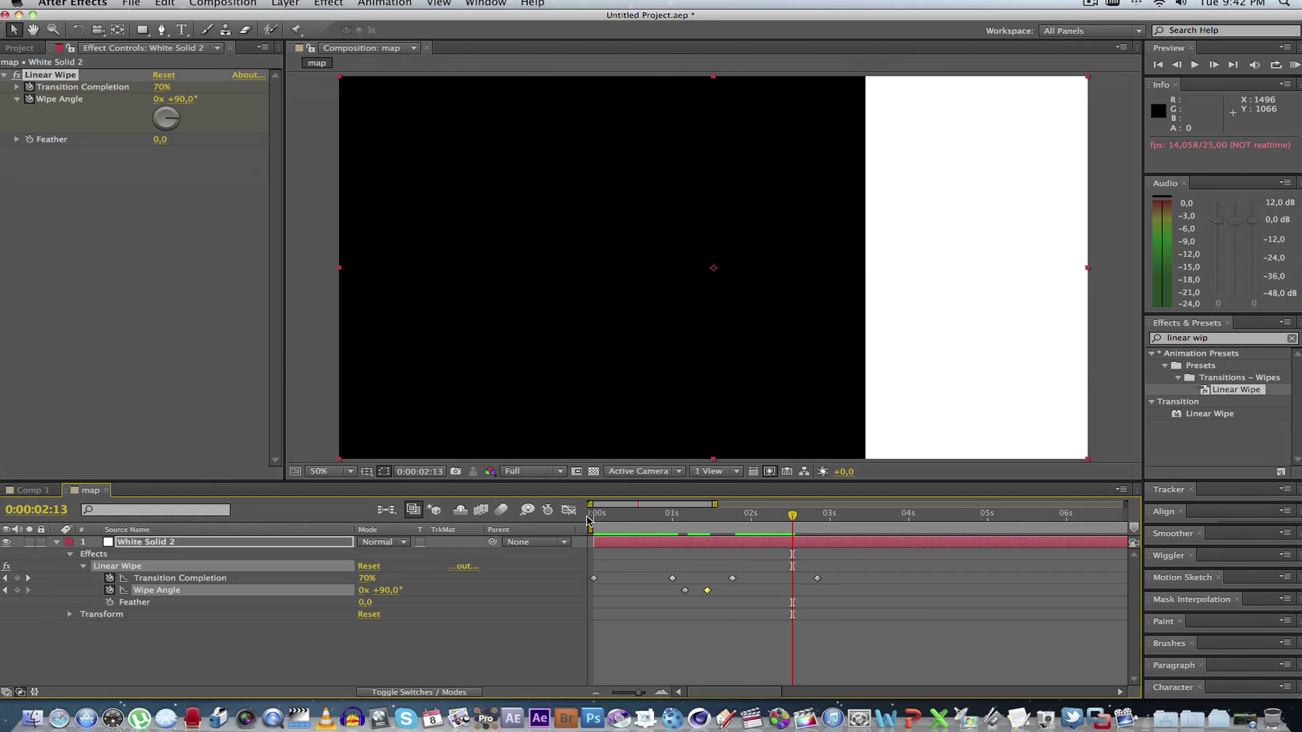
# Step: Set the Linear Wipe's Feather to 200 and preview the softened wipe from the start of the map composition
pyautogui.moveTo(735, 519); pyautogui.dragTo(641, 519)
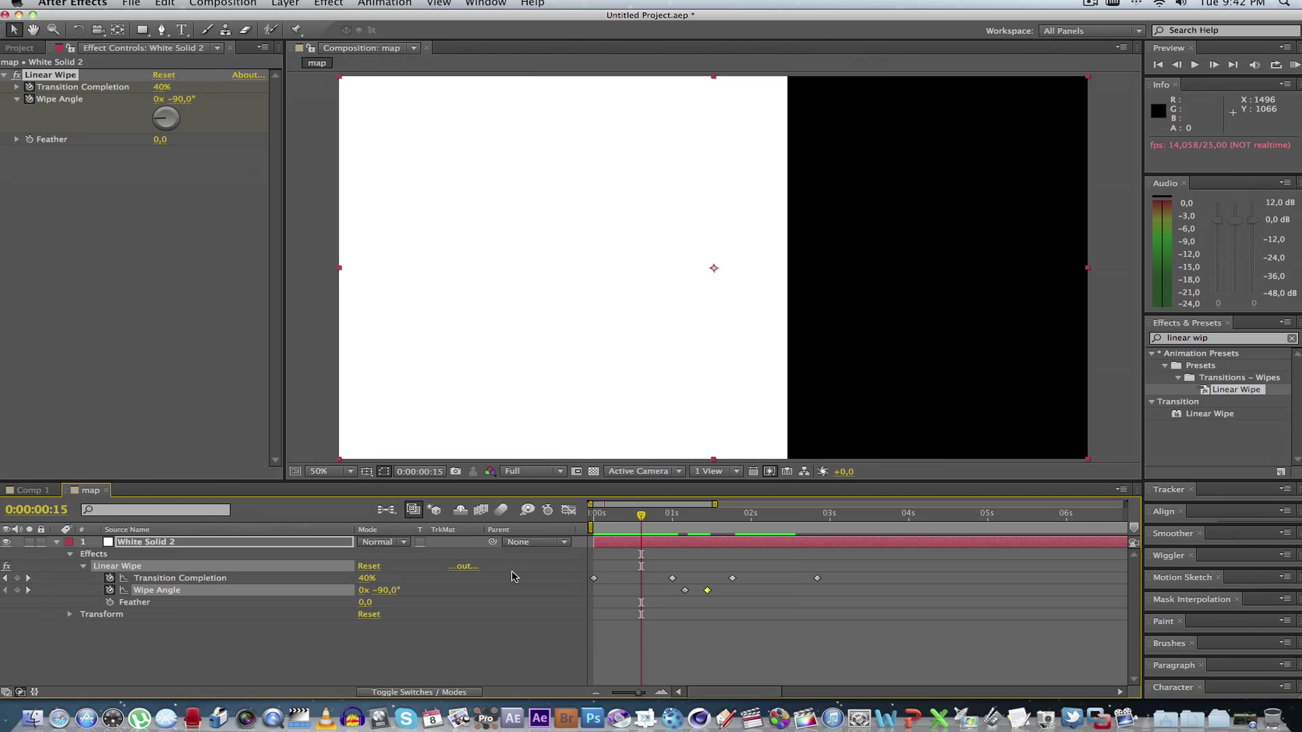
pyautogui.click(365, 603)
pyautogui.write('200')
pyautogui.press('Return')
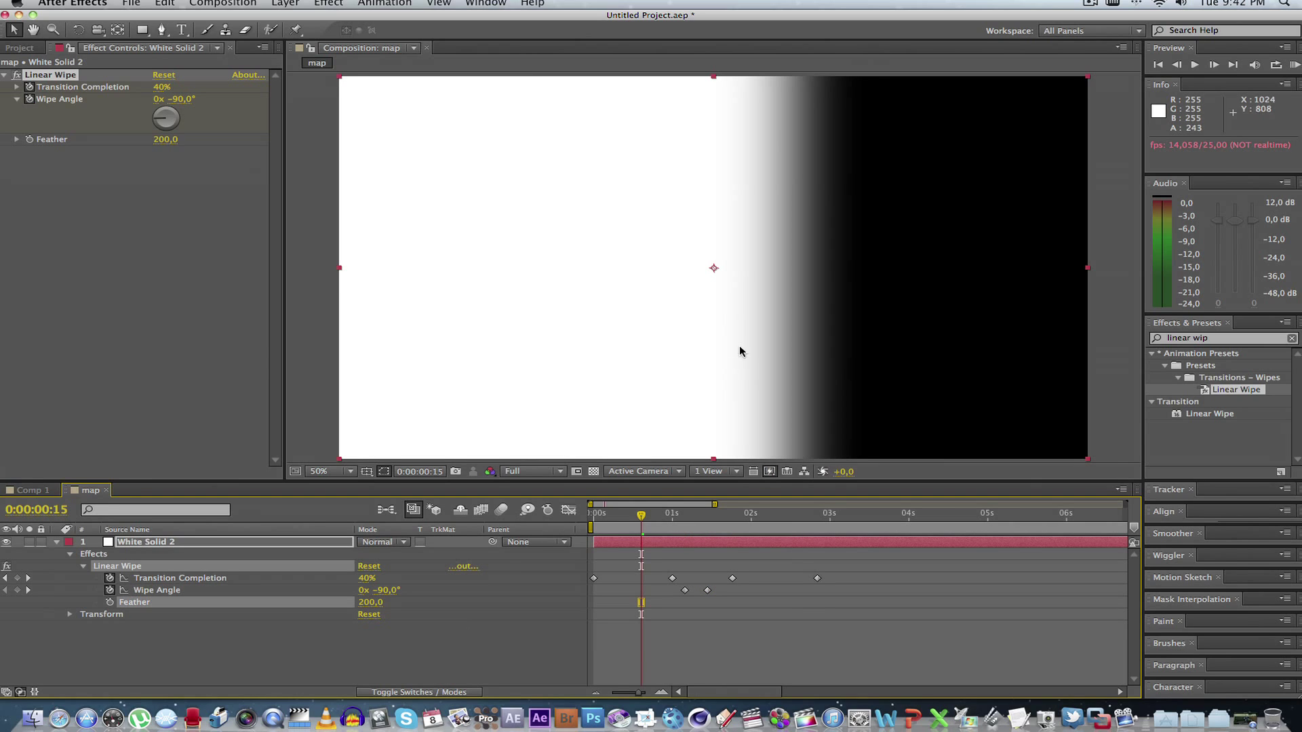
pyautogui.moveTo(637, 521); pyautogui.dragTo(577, 521)
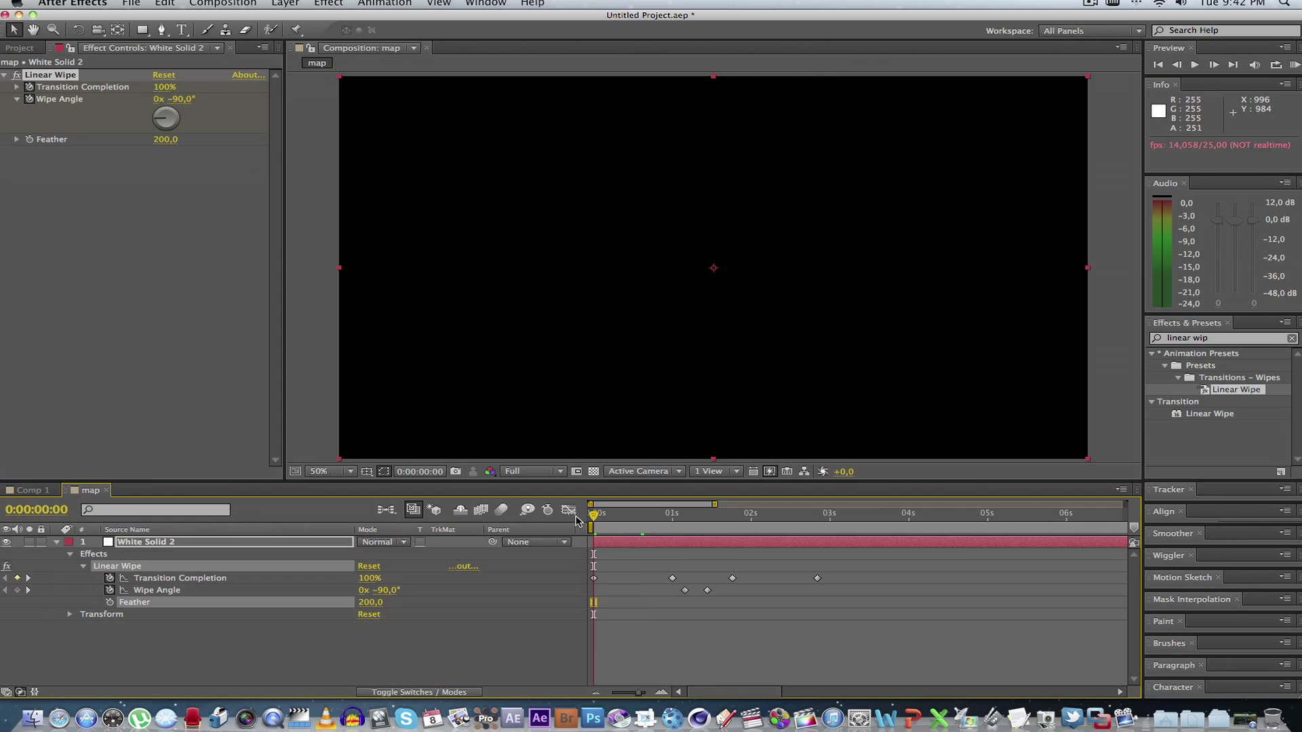
pyautogui.press('space')
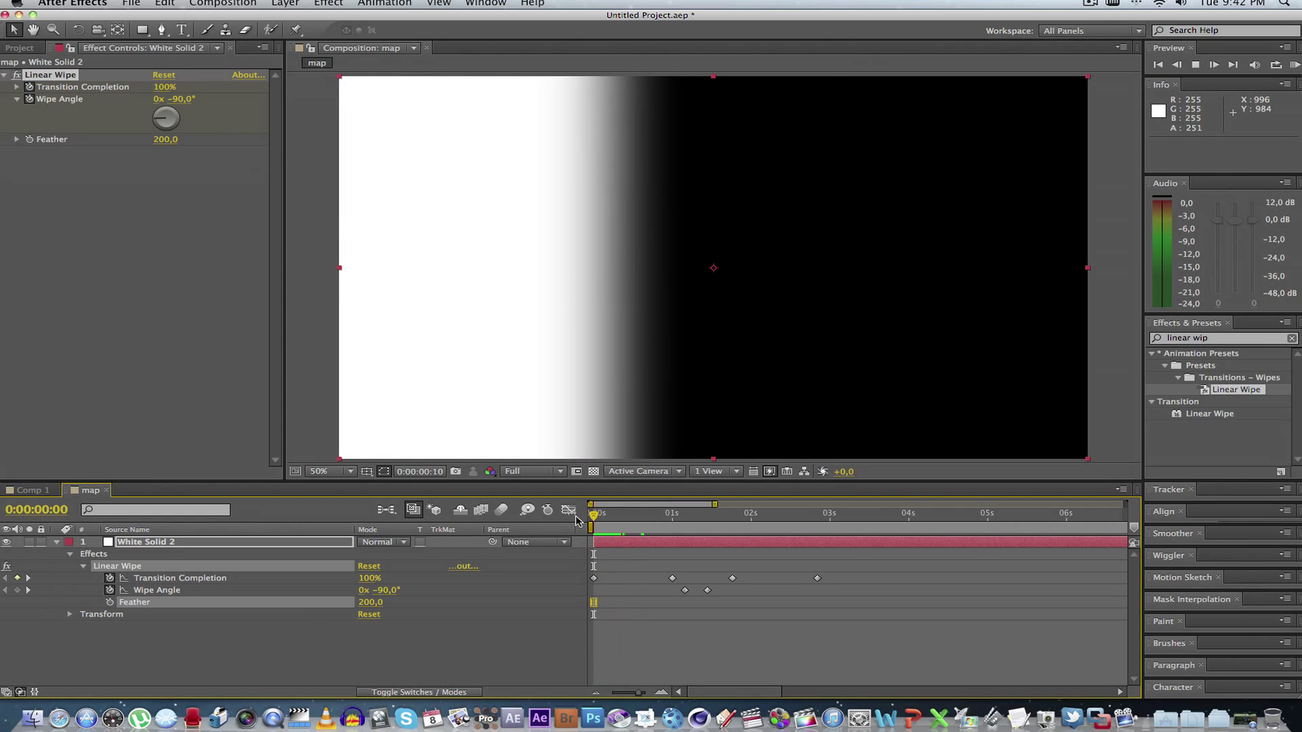
pyautogui.press('super+0')
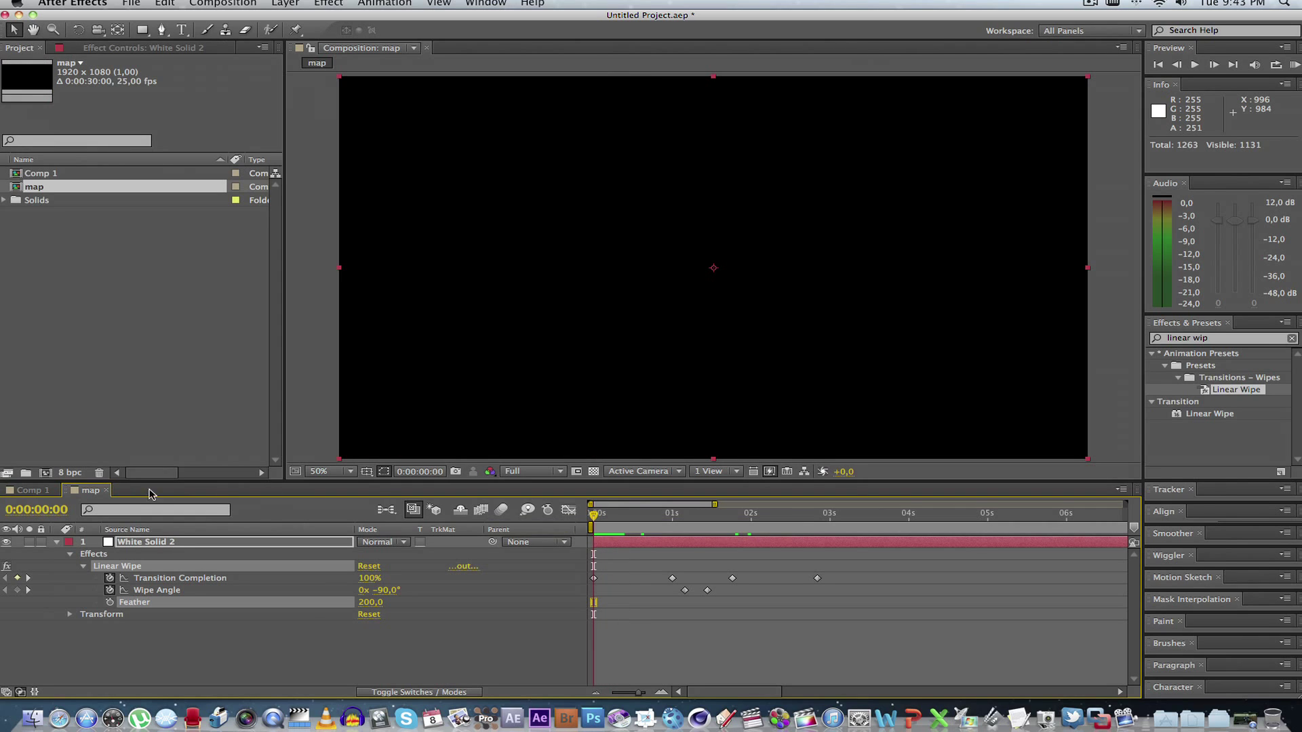
# Step: Close the map composition, add it to Comp 1 as the lowest layer and hide that layer
pyautogui.click(106, 490)
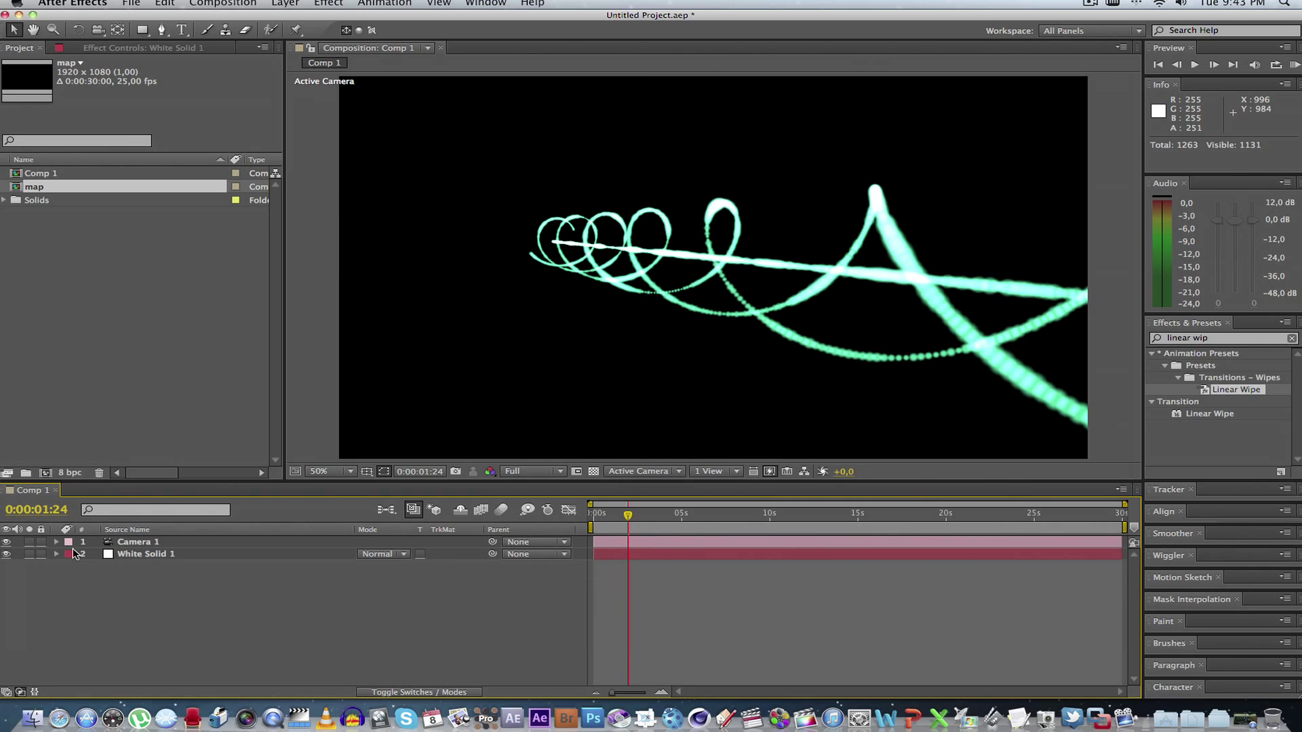
pyautogui.moveTo(47, 189); pyautogui.dragTo(176, 587)
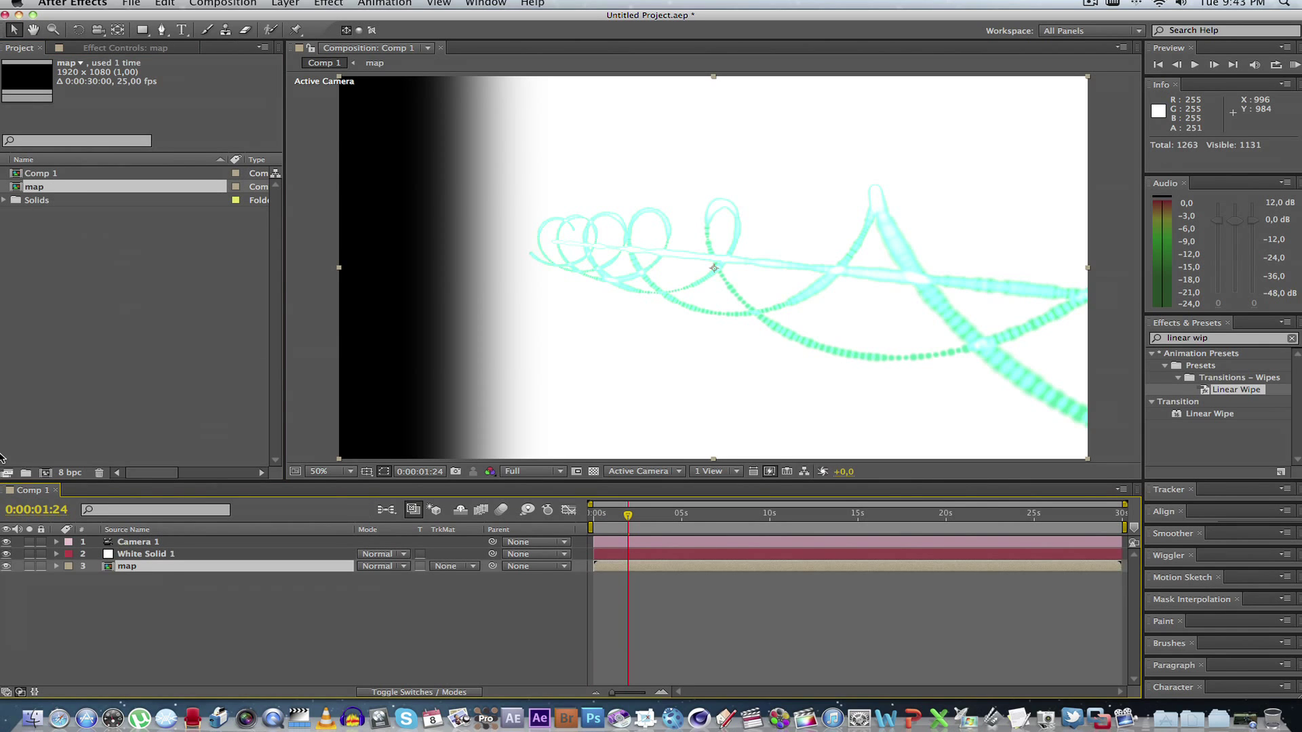
pyautogui.click(7, 566)
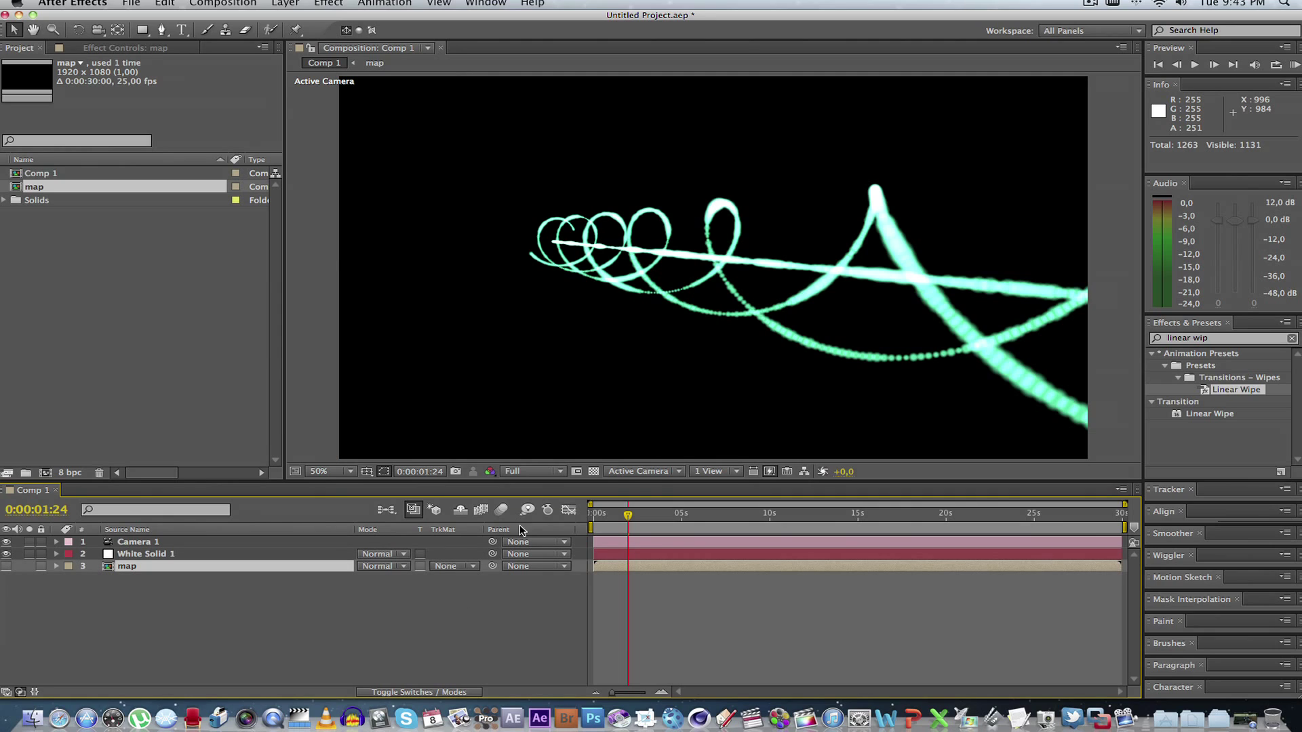
# Step: Assign the map layer as the Color and Alpha layer map in the Form effect on White Solid 1
pyautogui.click(165, 554)
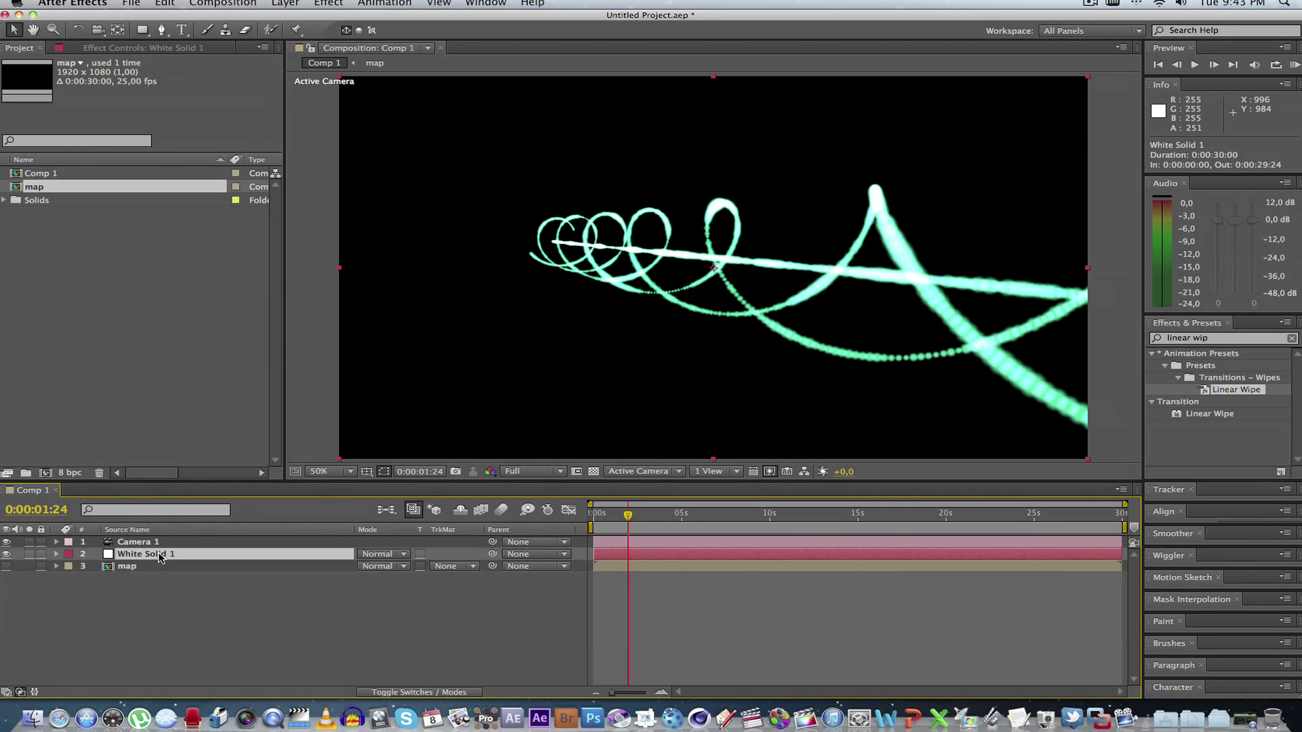
pyautogui.click(63, 49)
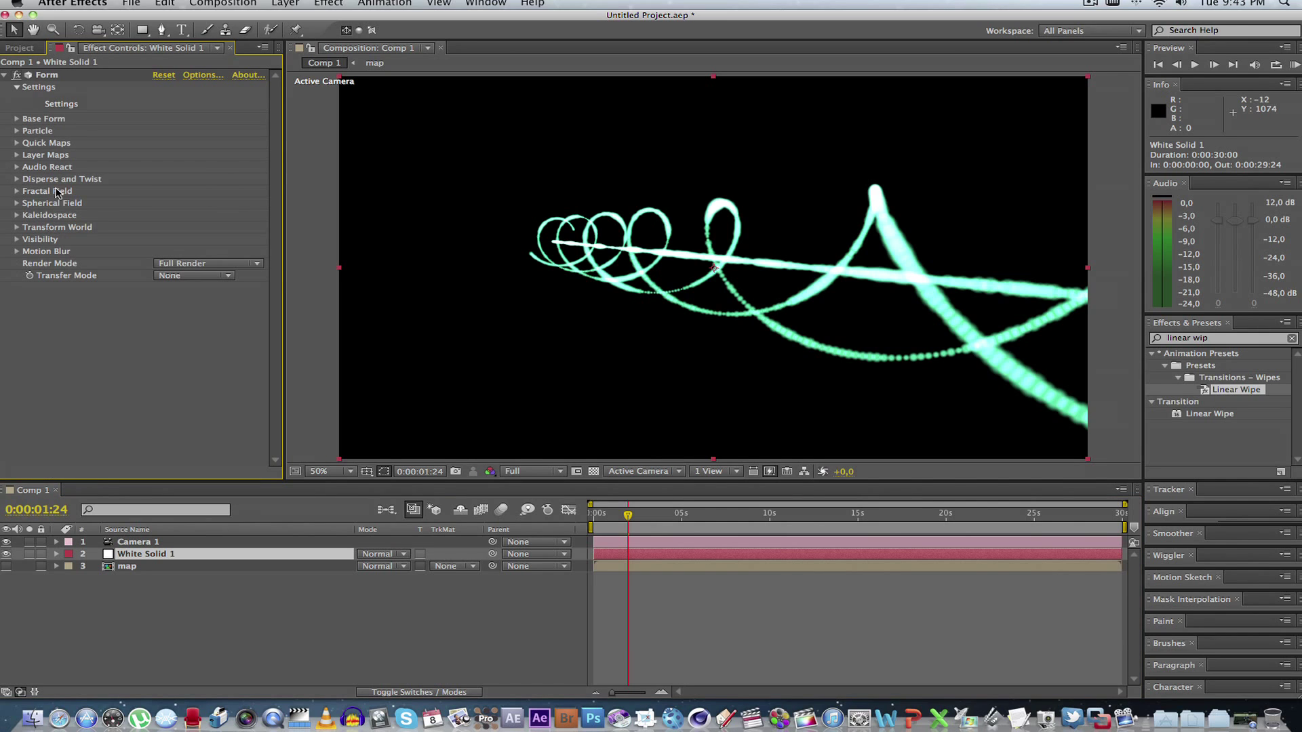
pyautogui.click(17, 155)
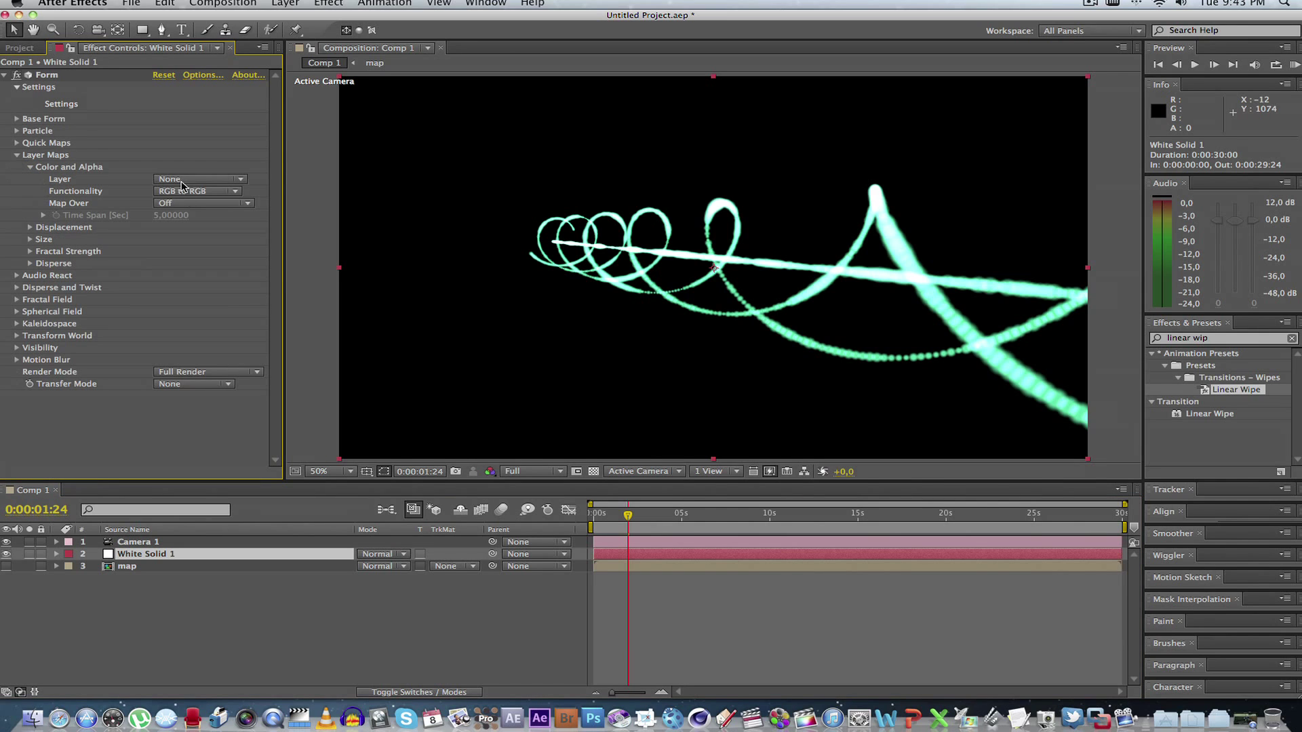
pyautogui.click(242, 180)
pyautogui.click(196, 231)
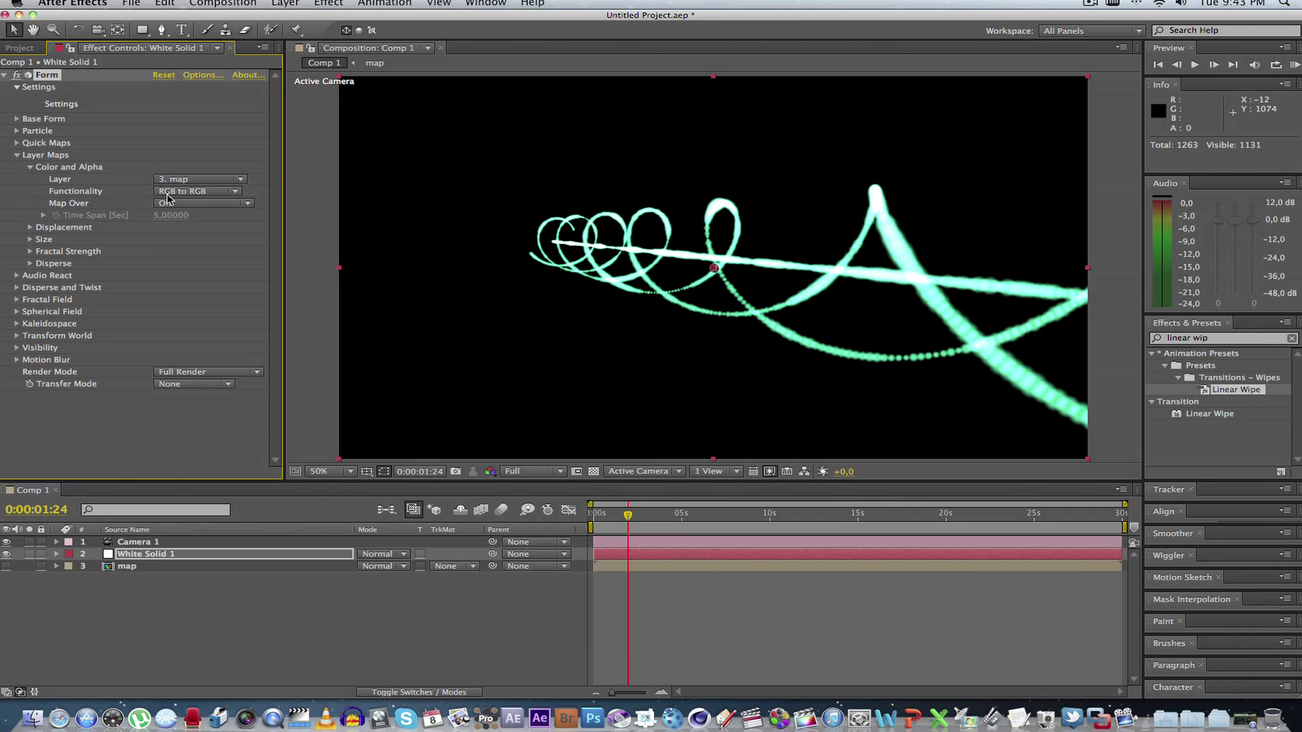
# Step: Set the Color and Alpha map's Functionality to A to A and Map Over to XY, and preview the animated streaks
pyautogui.click(188, 193)
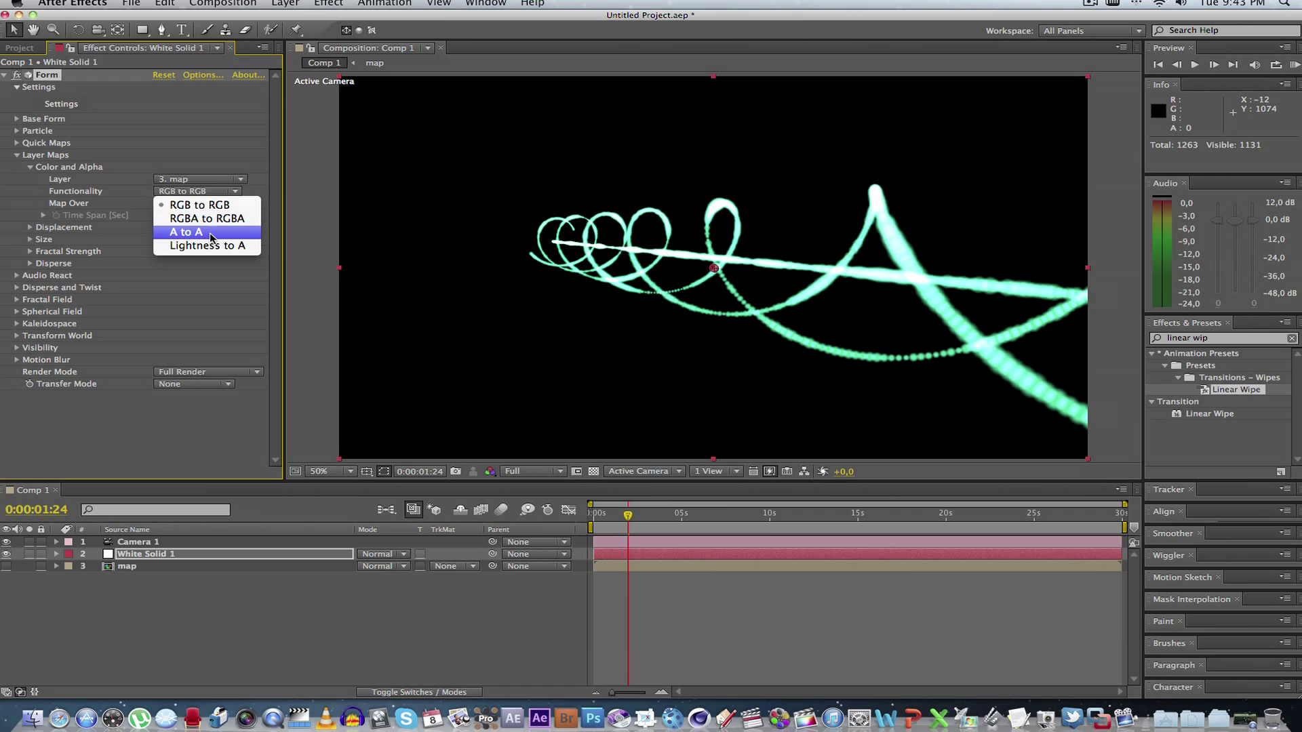
pyautogui.click(212, 234)
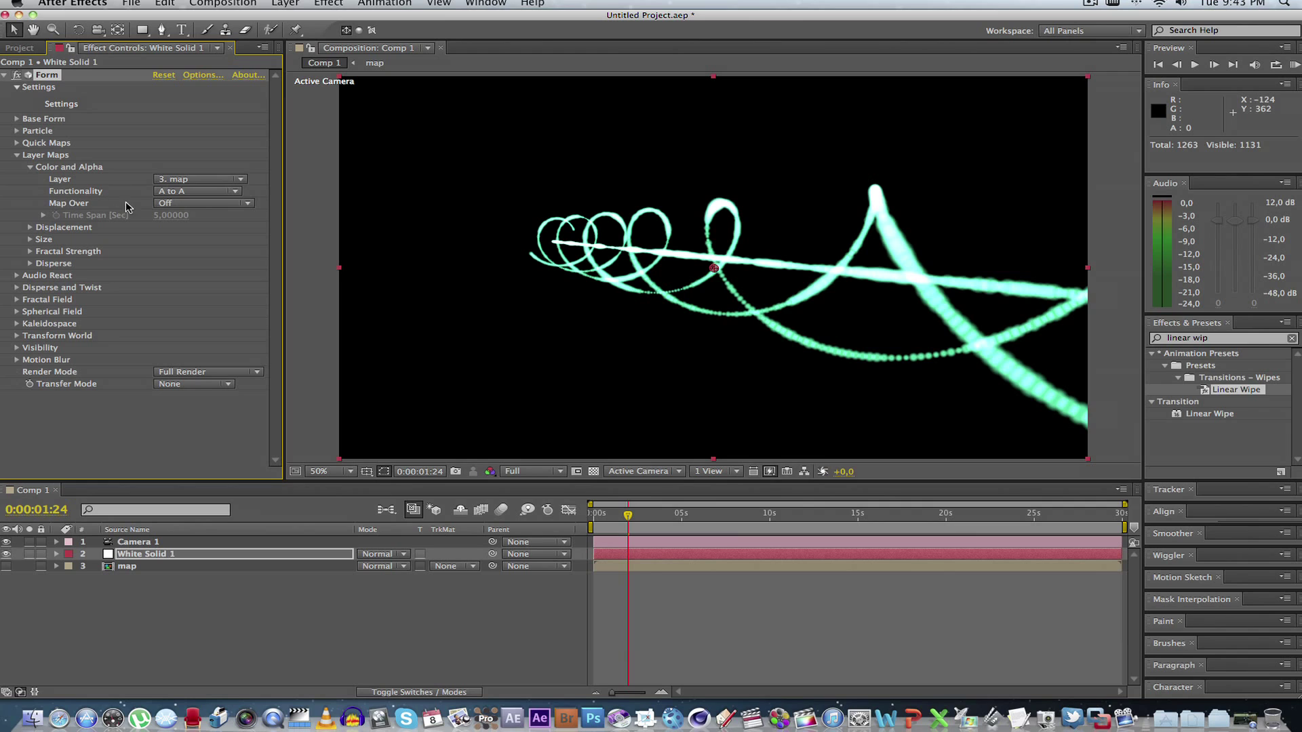
pyautogui.click(249, 204)
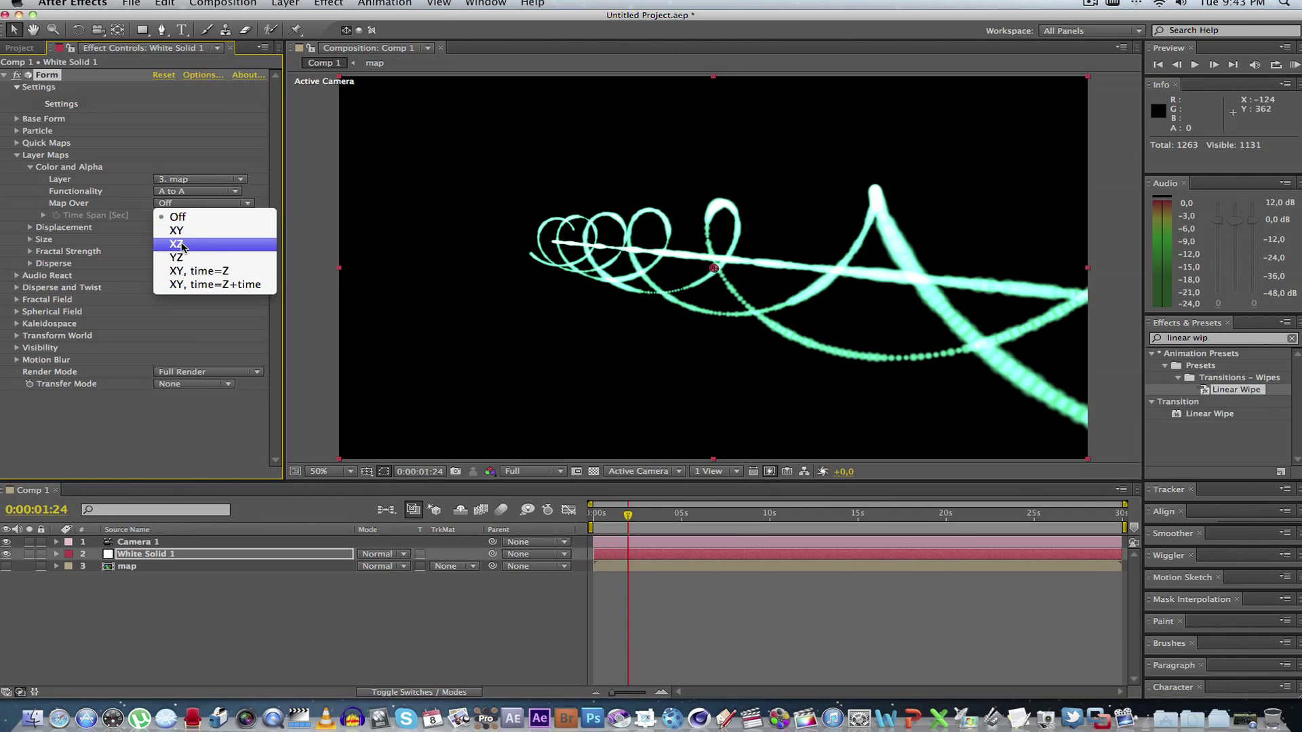
pyautogui.click(201, 232)
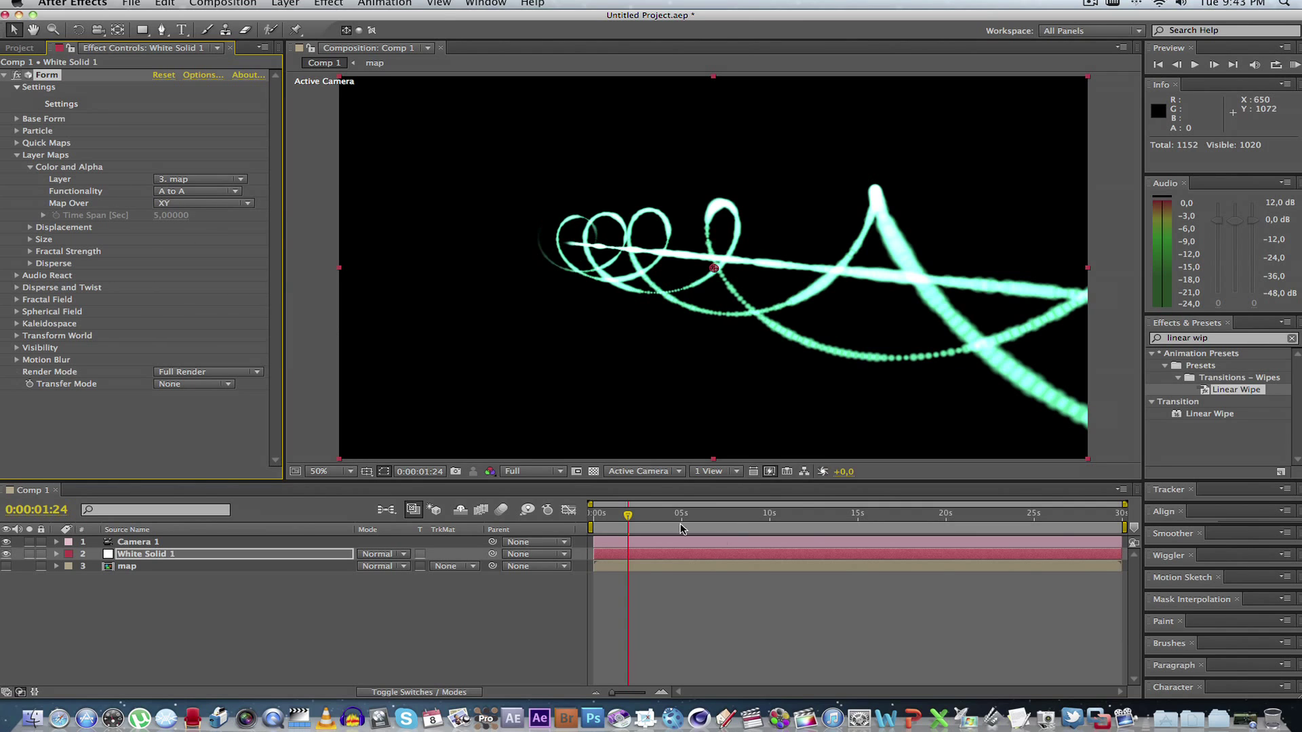
pyautogui.moveTo(634, 516); pyautogui.dragTo(580, 515)
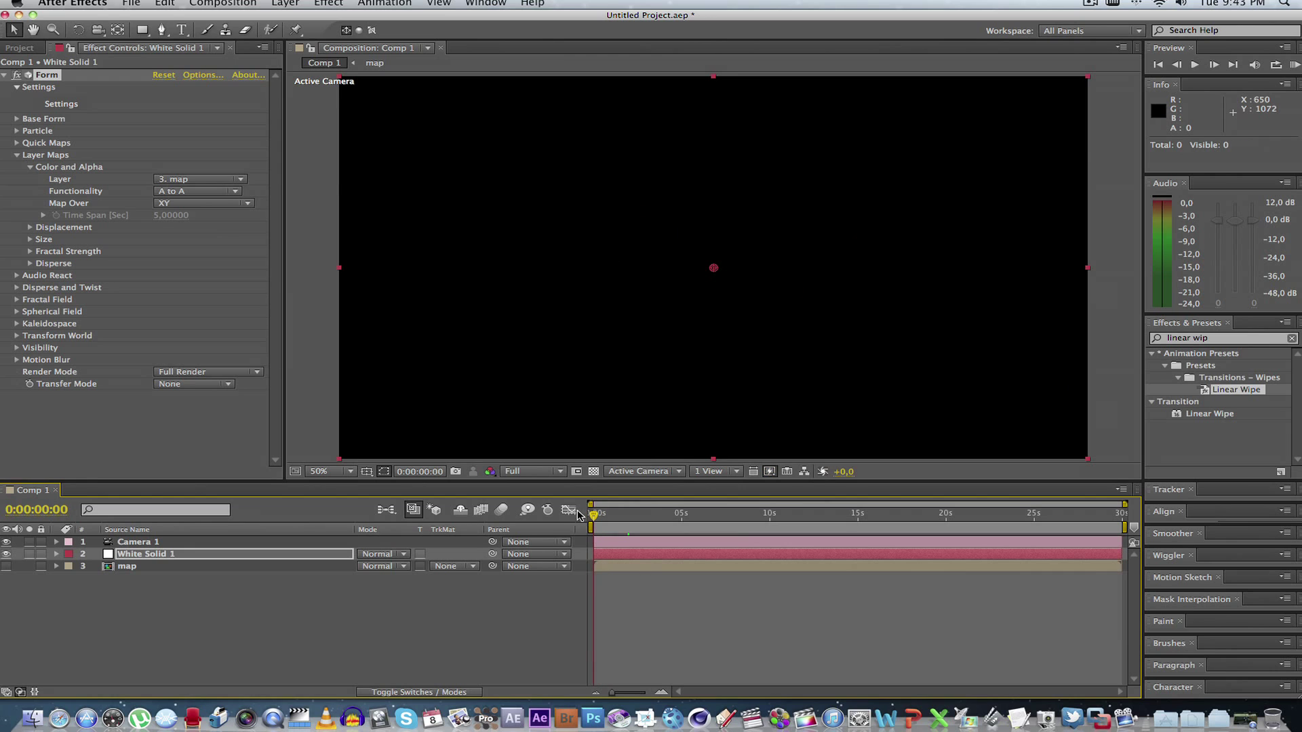
pyautogui.press('space')
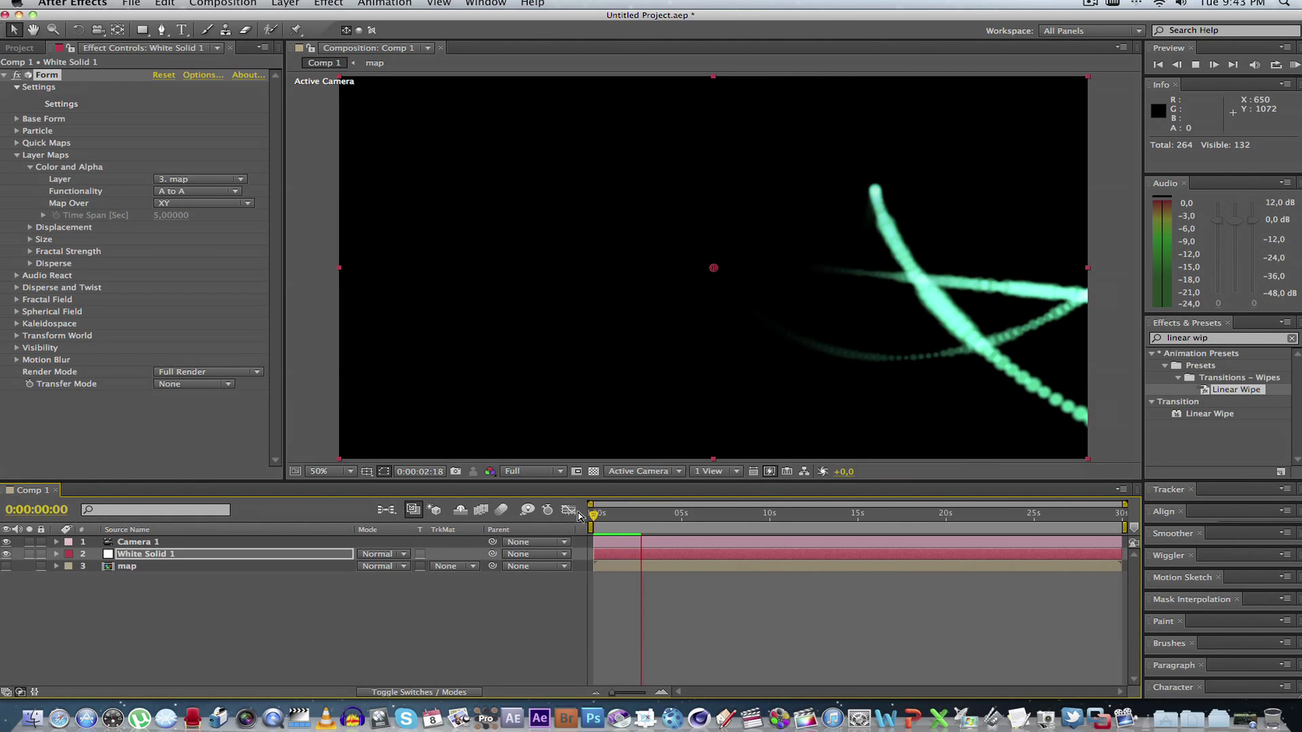
pyautogui.click(609, 513)
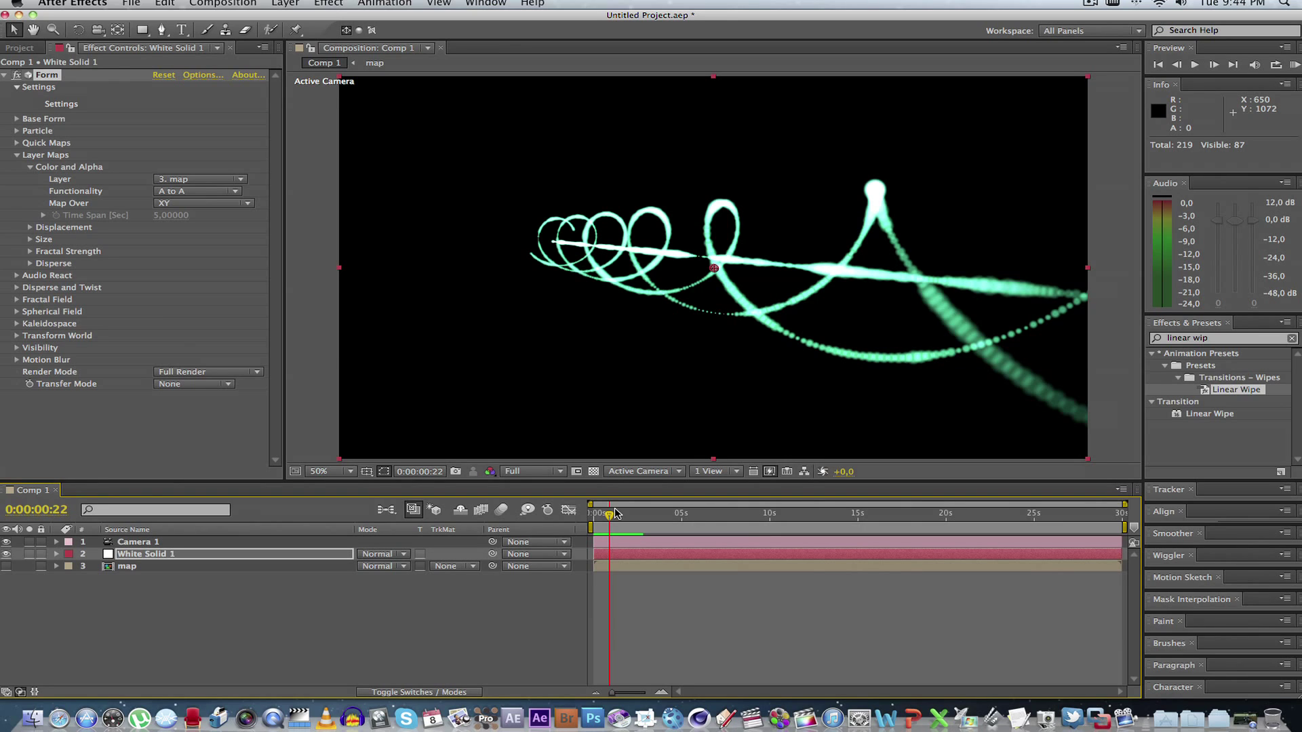
# Step: Rename the White Solid 1 layer to Light Green and duplicate it
pyautogui.click(426, 660)
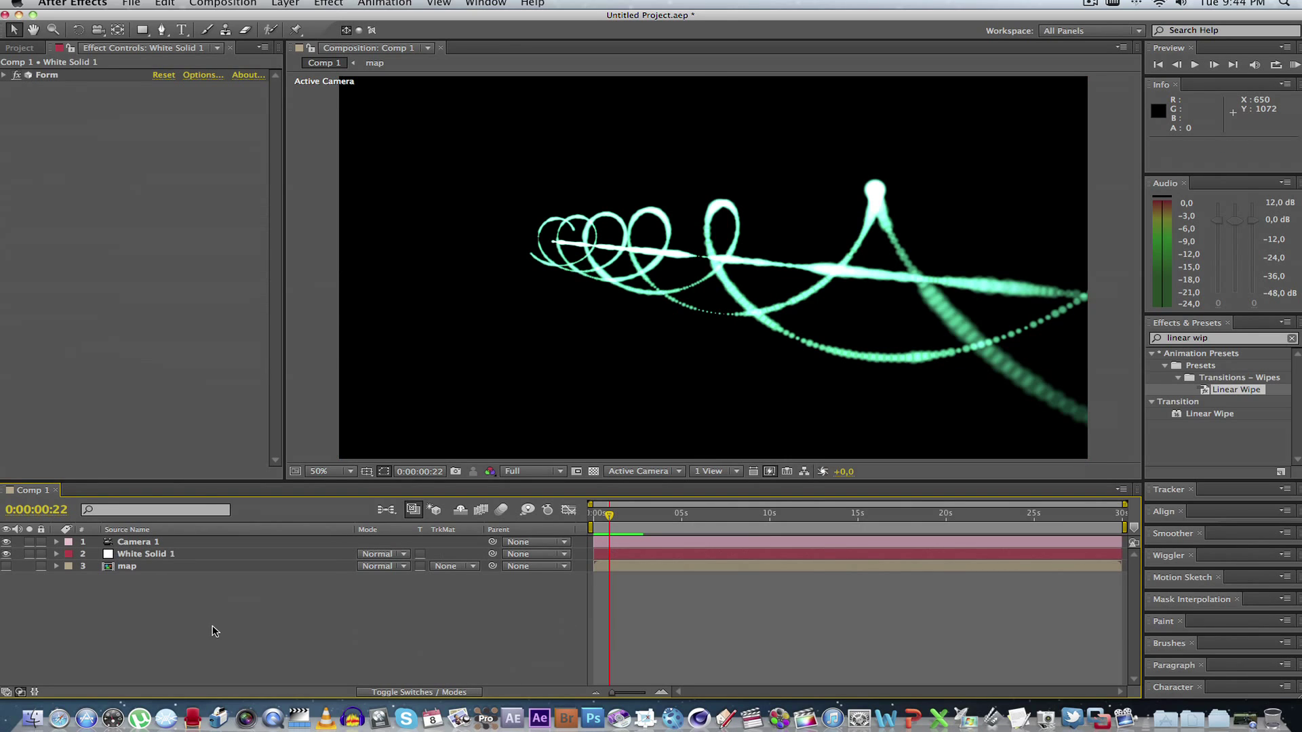
pyautogui.click(126, 555)
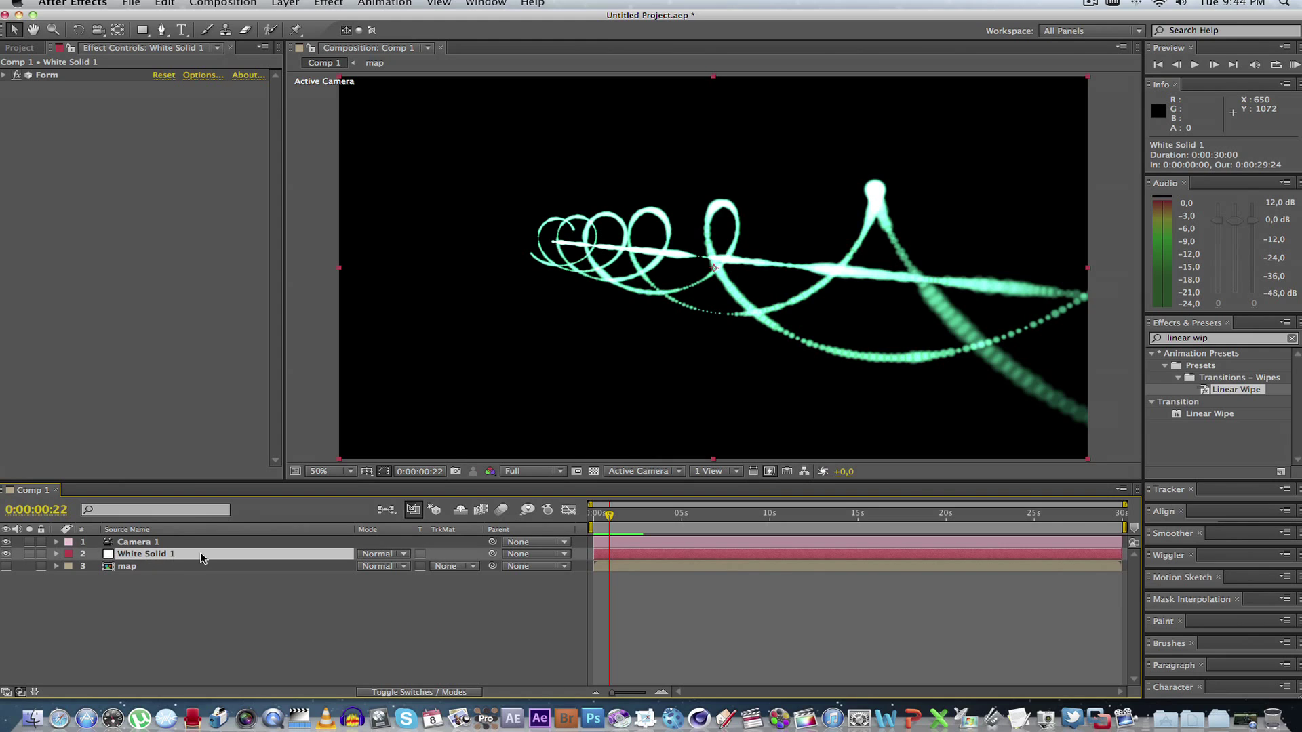
pyautogui.press('Return')
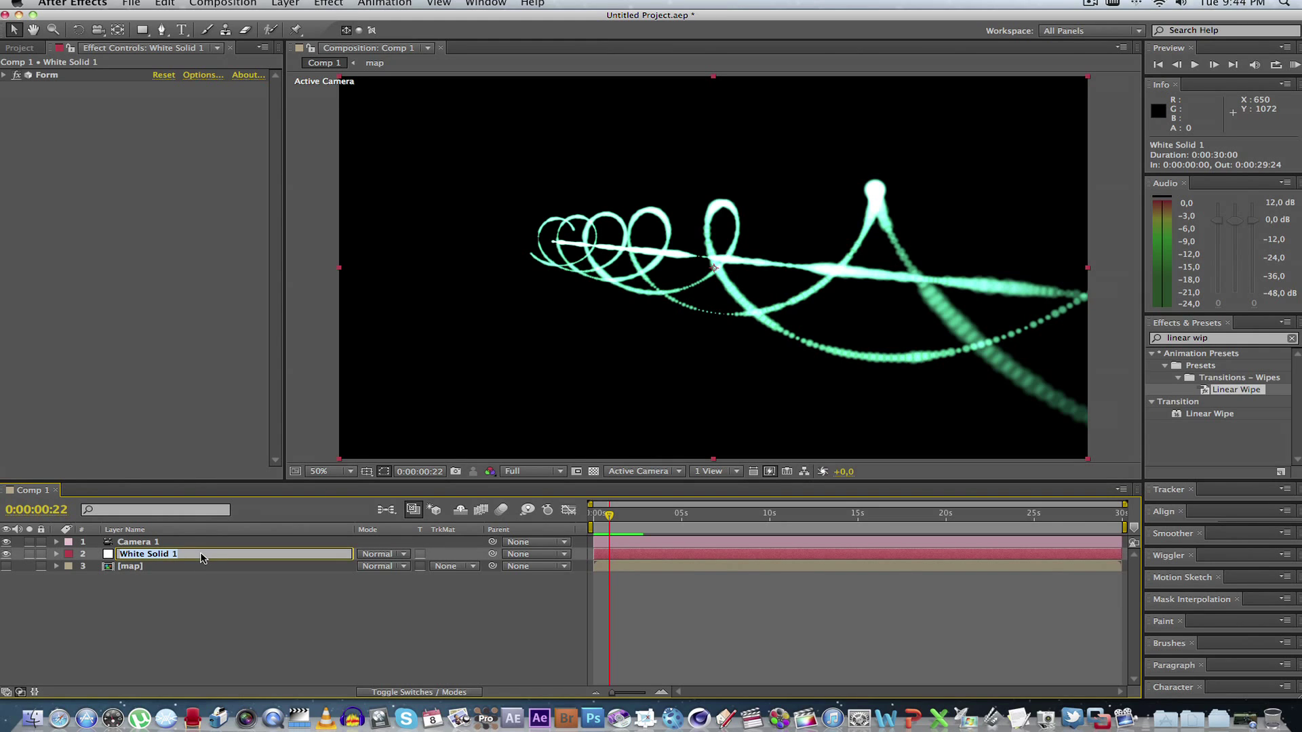
pyautogui.write('Light Green')
pyautogui.press('Return')
pyautogui.click(201, 558)
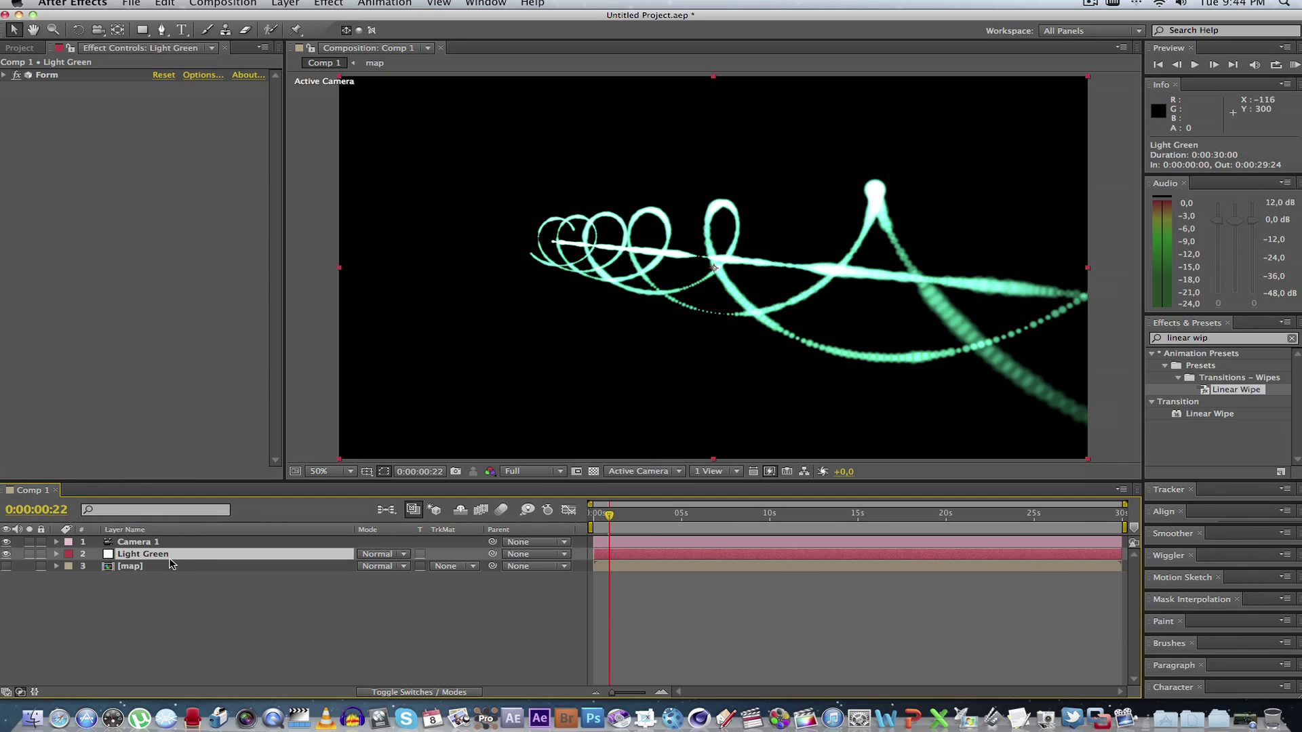
pyautogui.press('super+d')
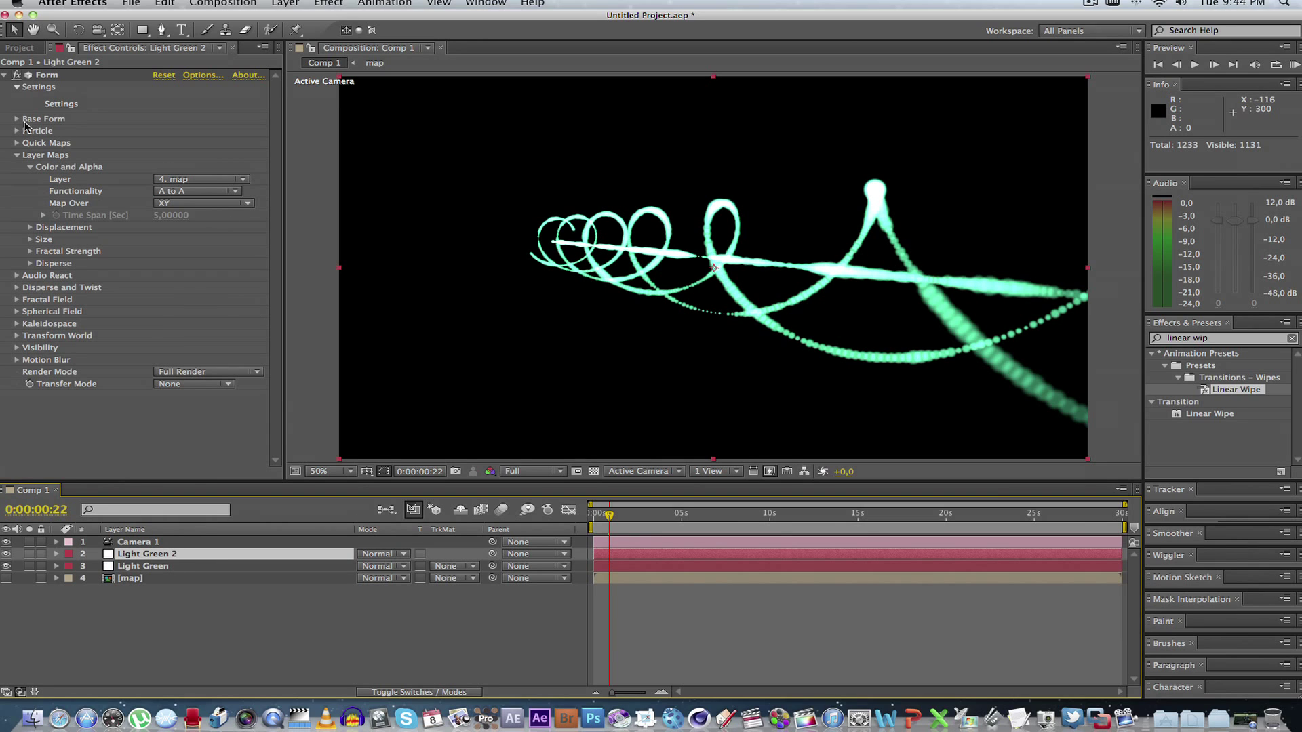
# Step: Set the duplicate layer's Form particle Size to 10, Size Random to 31 and base form Size Y to 40
pyautogui.click(17, 155)
pyautogui.click(17, 131)
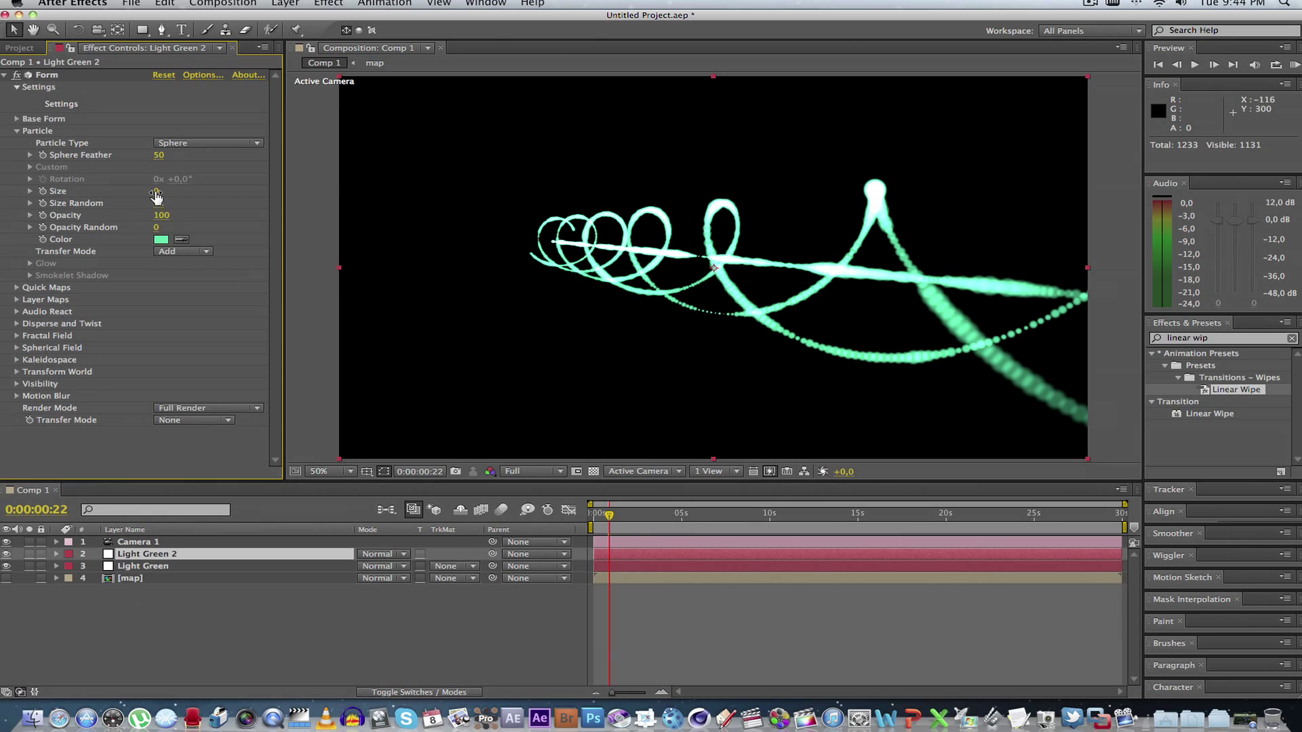
pyautogui.moveTo(156, 196); pyautogui.dragTo(142, 197)
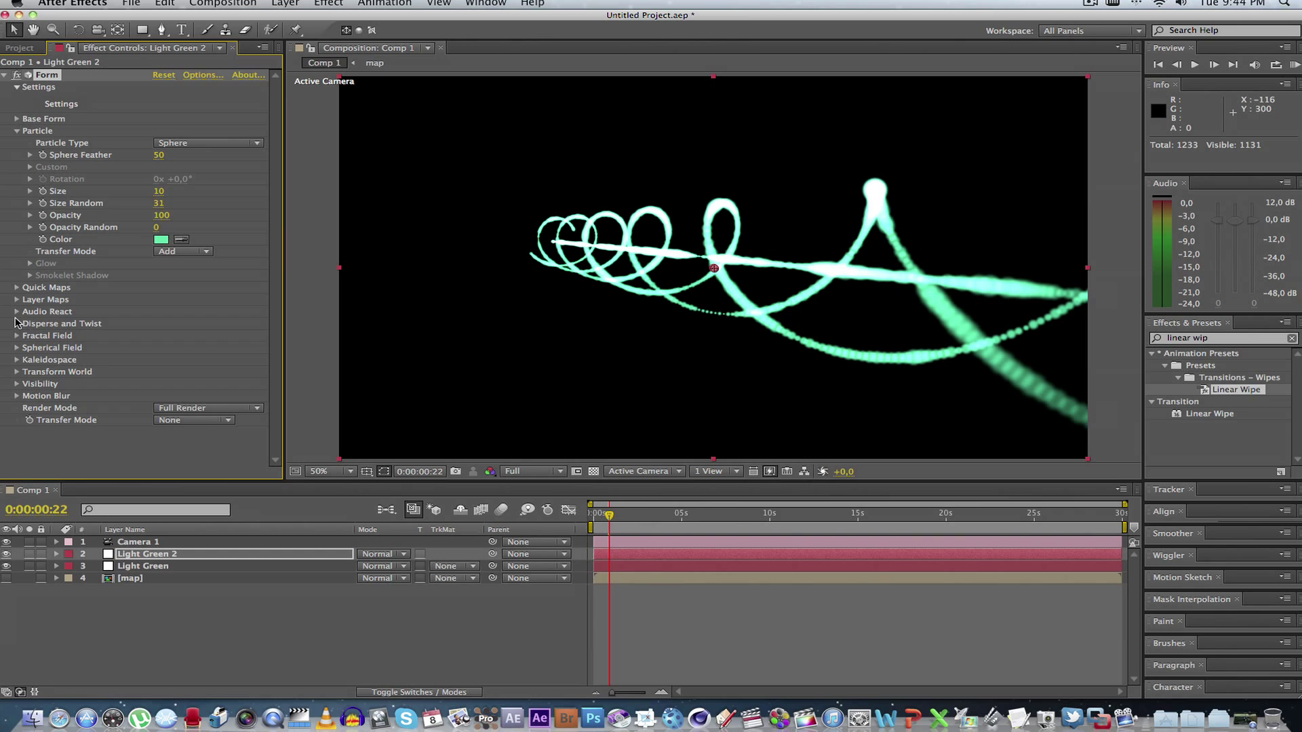
pyautogui.click(16, 119)
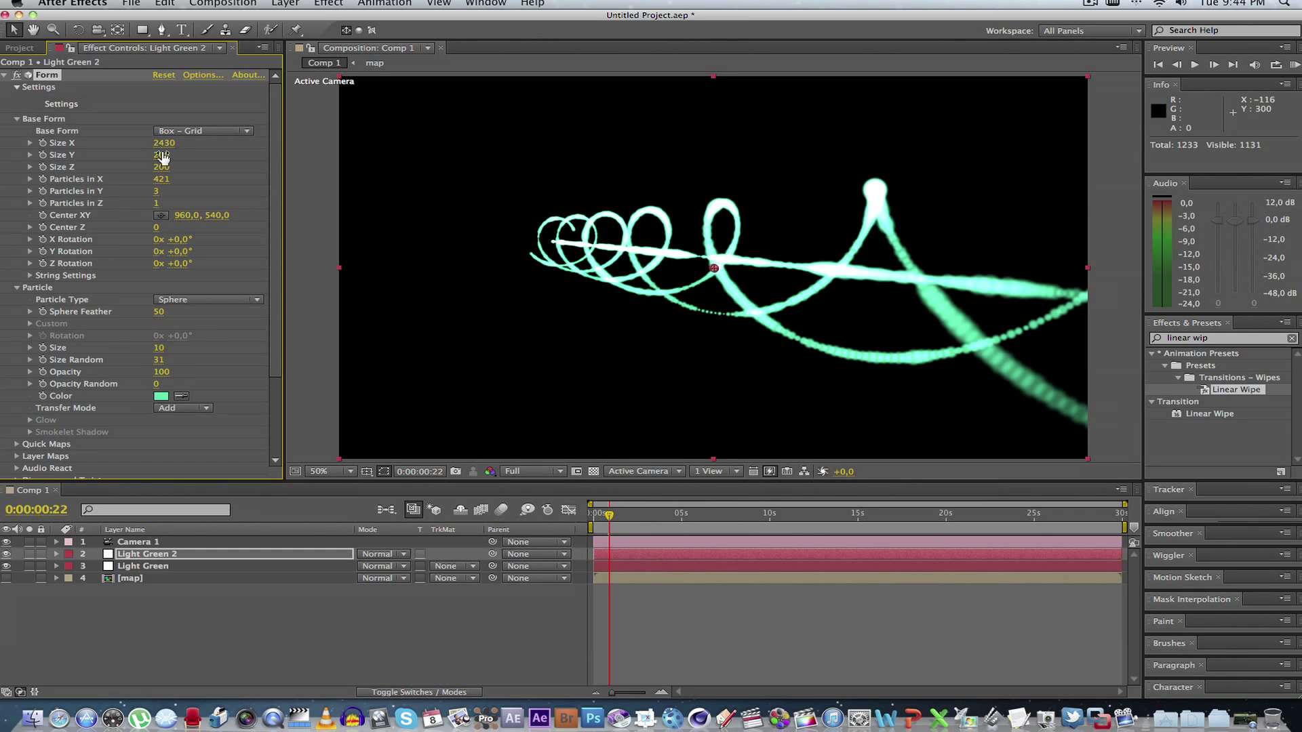
pyautogui.moveTo(161, 155); pyautogui.dragTo(152, 153)
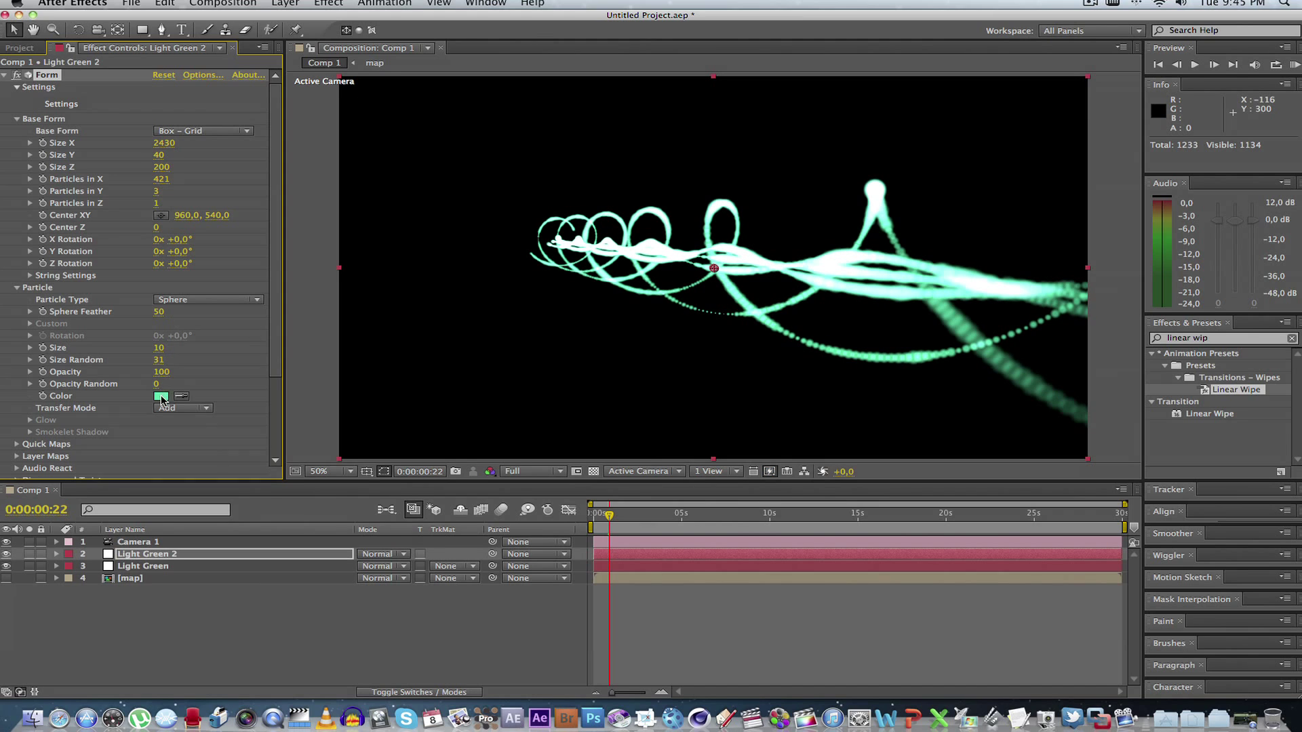
# Step: Change the Light Green 2 layer's Form particle color to a muted yellow and set Particles in Y to 1
pyautogui.click(160, 396)
pyautogui.moveTo(227, 447); pyautogui.dragTo(233, 496)
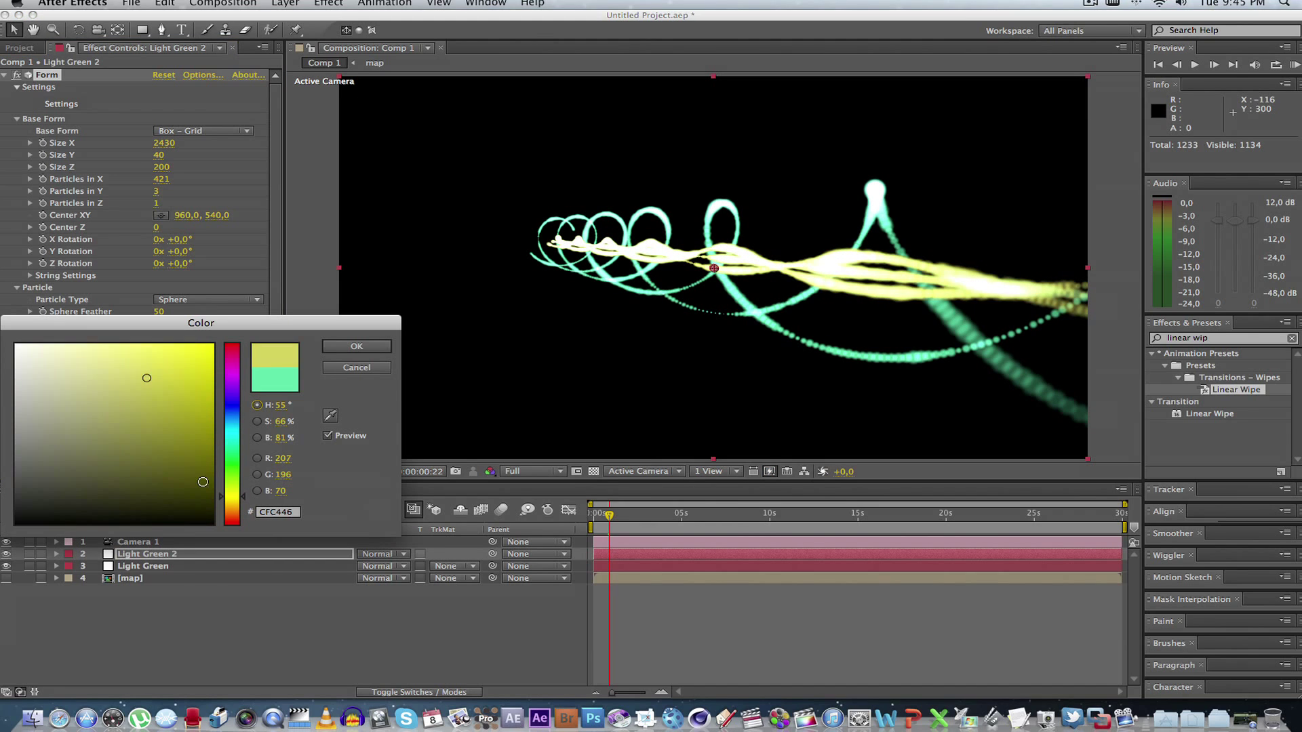
pyautogui.moveTo(155, 387)
pyautogui.mouseDown()
pyautogui.moveTo(168, 404)
pyautogui.moveTo(136, 398)
pyautogui.moveTo(150, 396)
pyautogui.mouseUp()
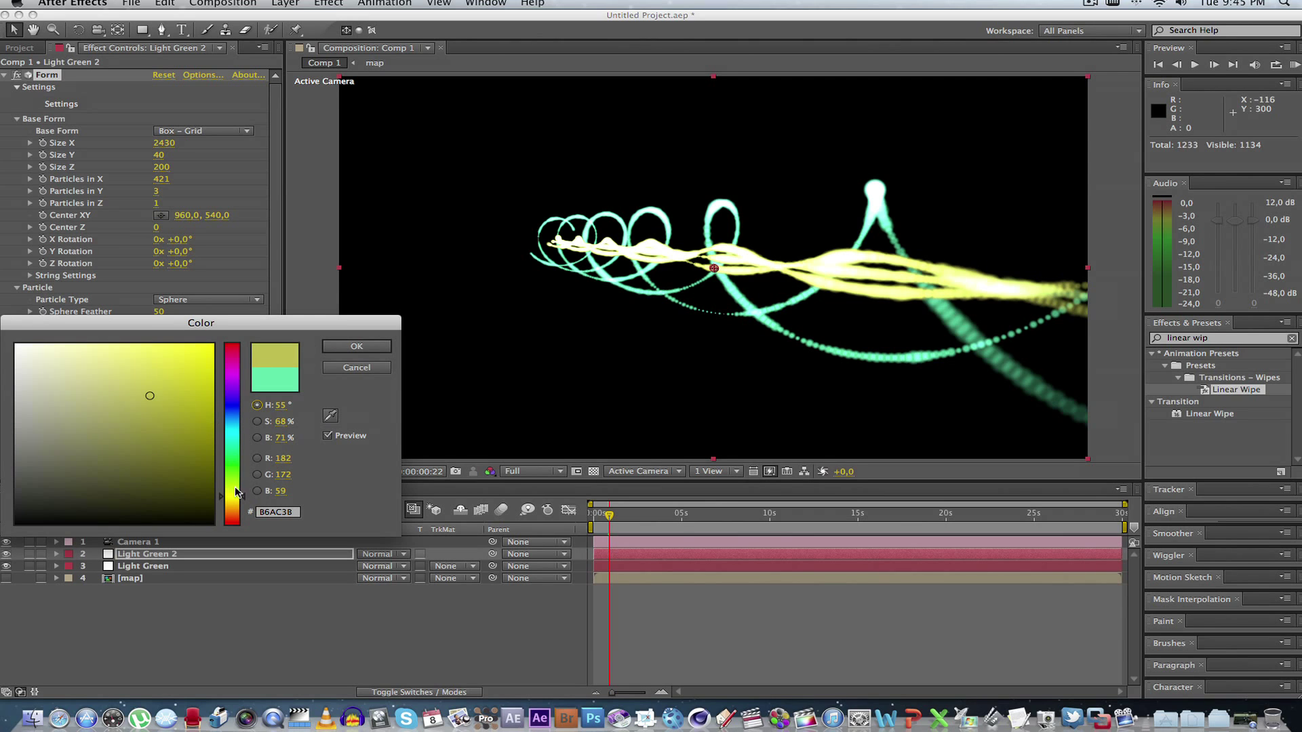
pyautogui.moveTo(237, 493); pyautogui.dragTo(236, 507)
pyautogui.click(370, 345)
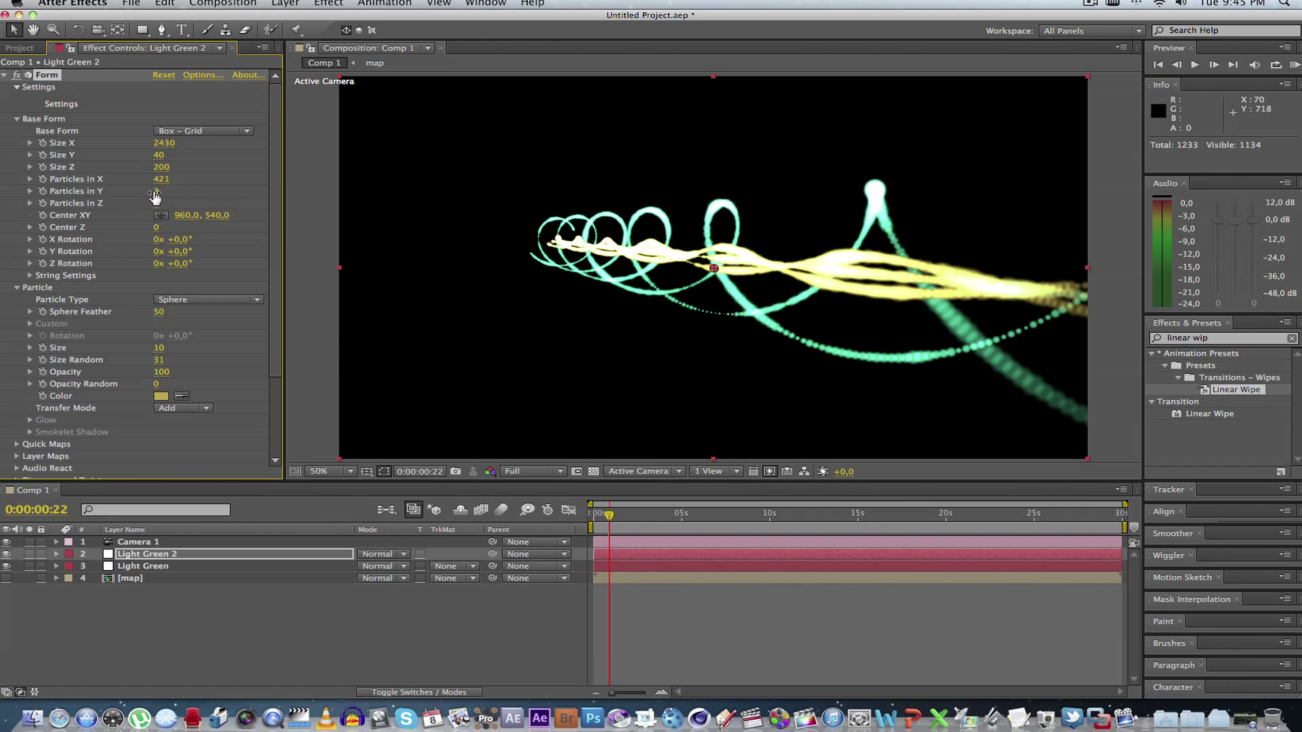
pyautogui.moveTo(151, 192); pyautogui.dragTo(139, 195)
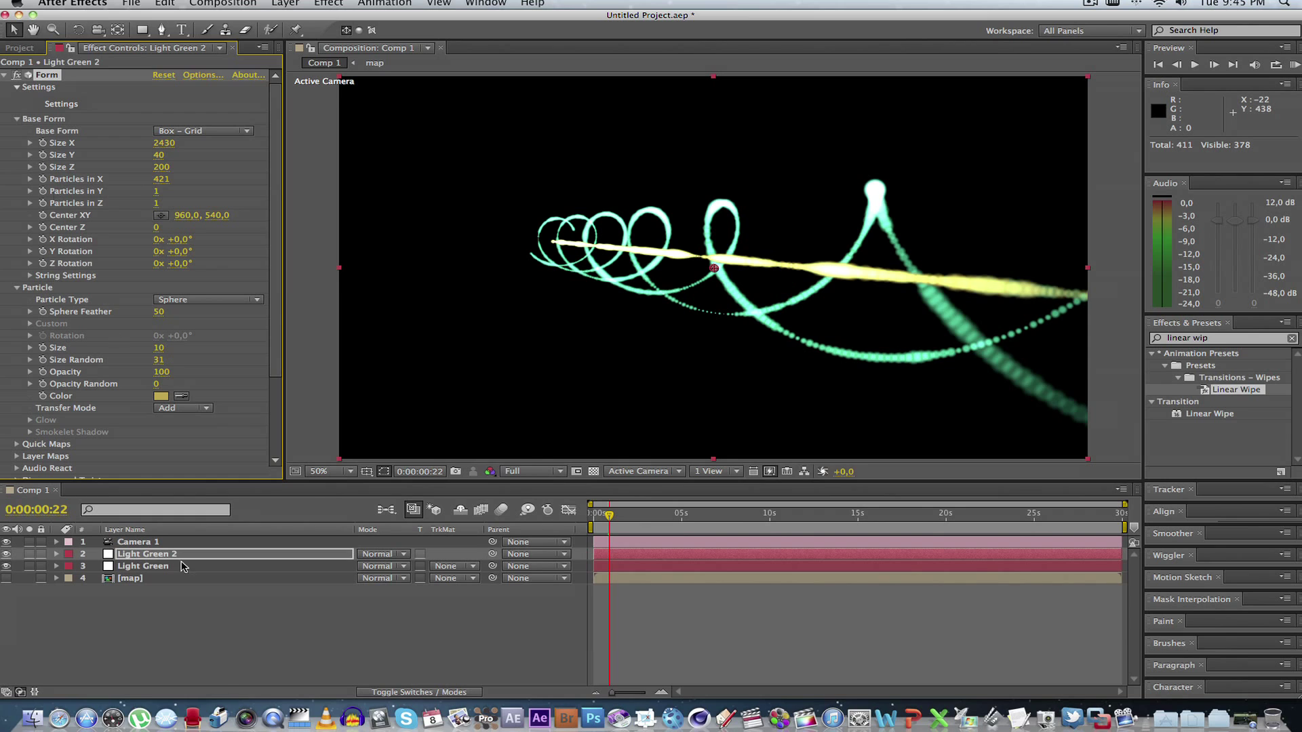
# Step: Move the Light Green 2 layer below Light Green and rename it Core
pyautogui.moveTo(151, 556); pyautogui.dragTo(151, 570)
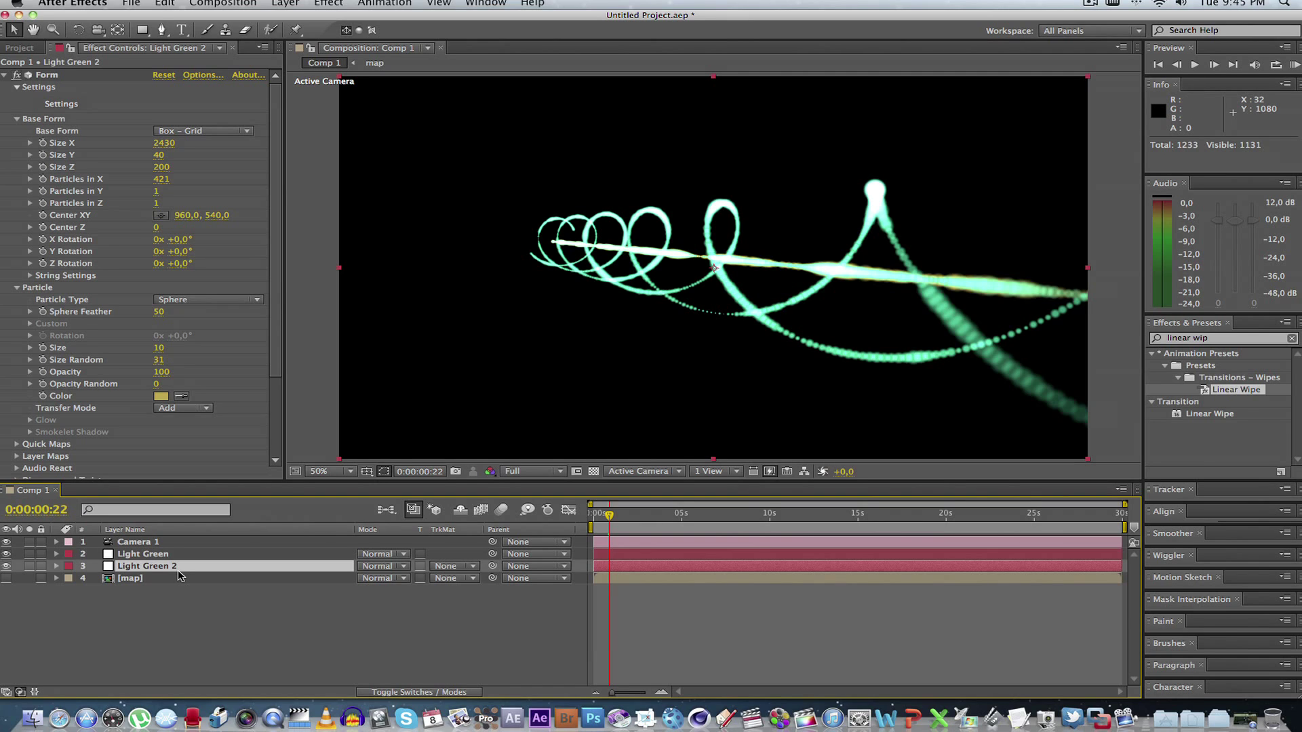
pyautogui.press('Return')
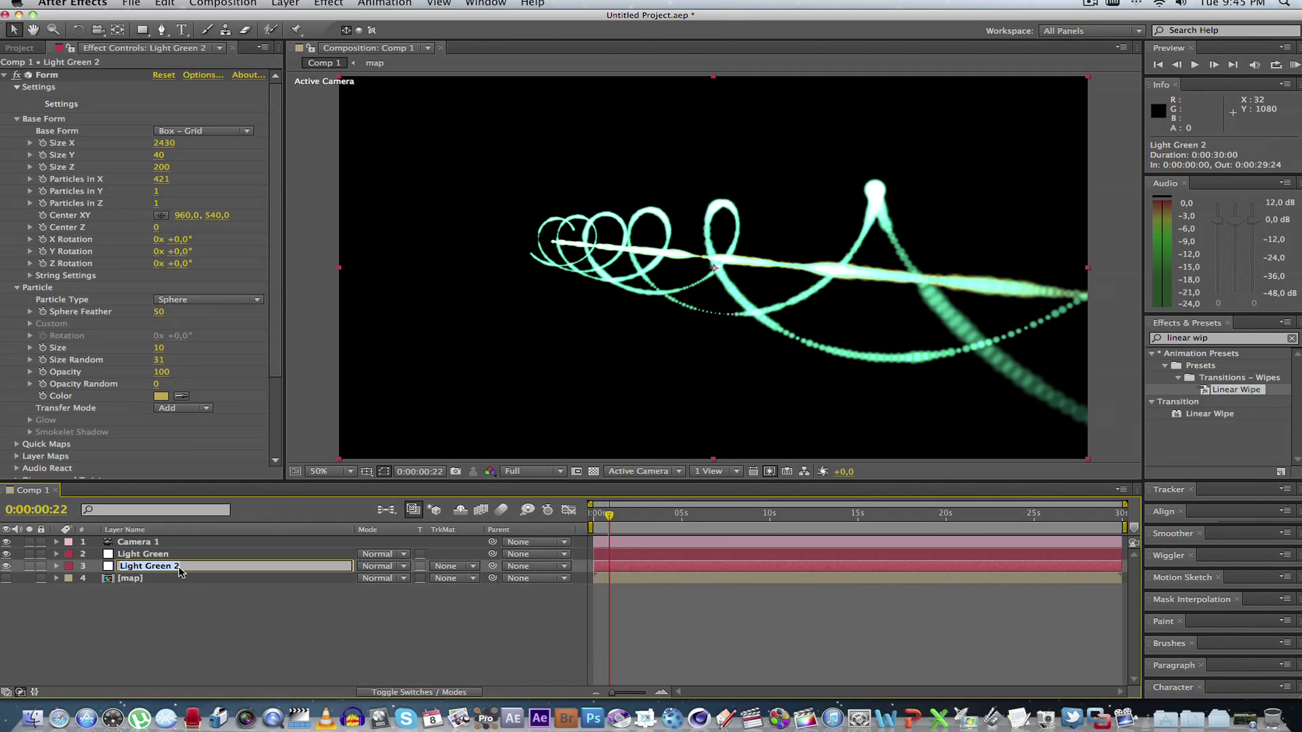
pyautogui.write('Core')
pyautogui.press('Return')
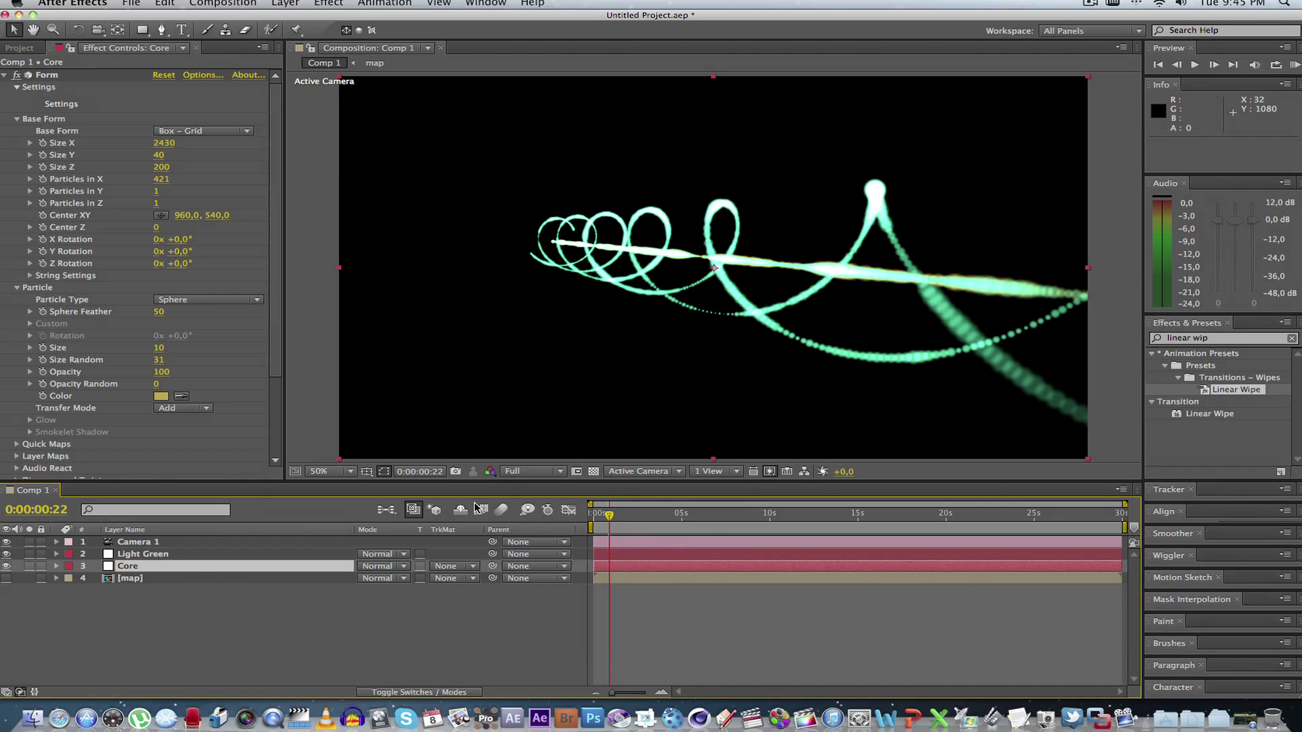
# Step: Set the Twist of the Core layer's Form effect to 5
pyautogui.moveTo(270, 322); pyautogui.dragTo(270, 374)
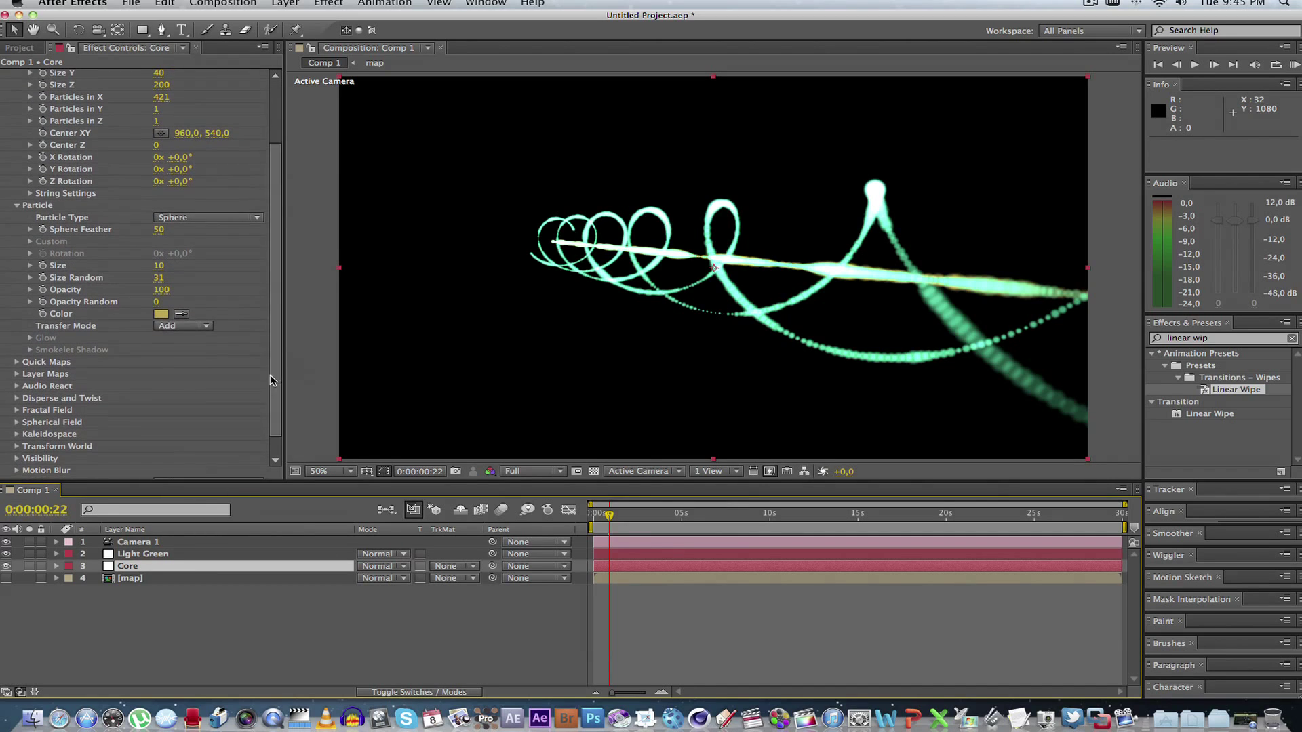
pyautogui.click(17, 399)
pyautogui.click(157, 422)
pyautogui.write('8,6')
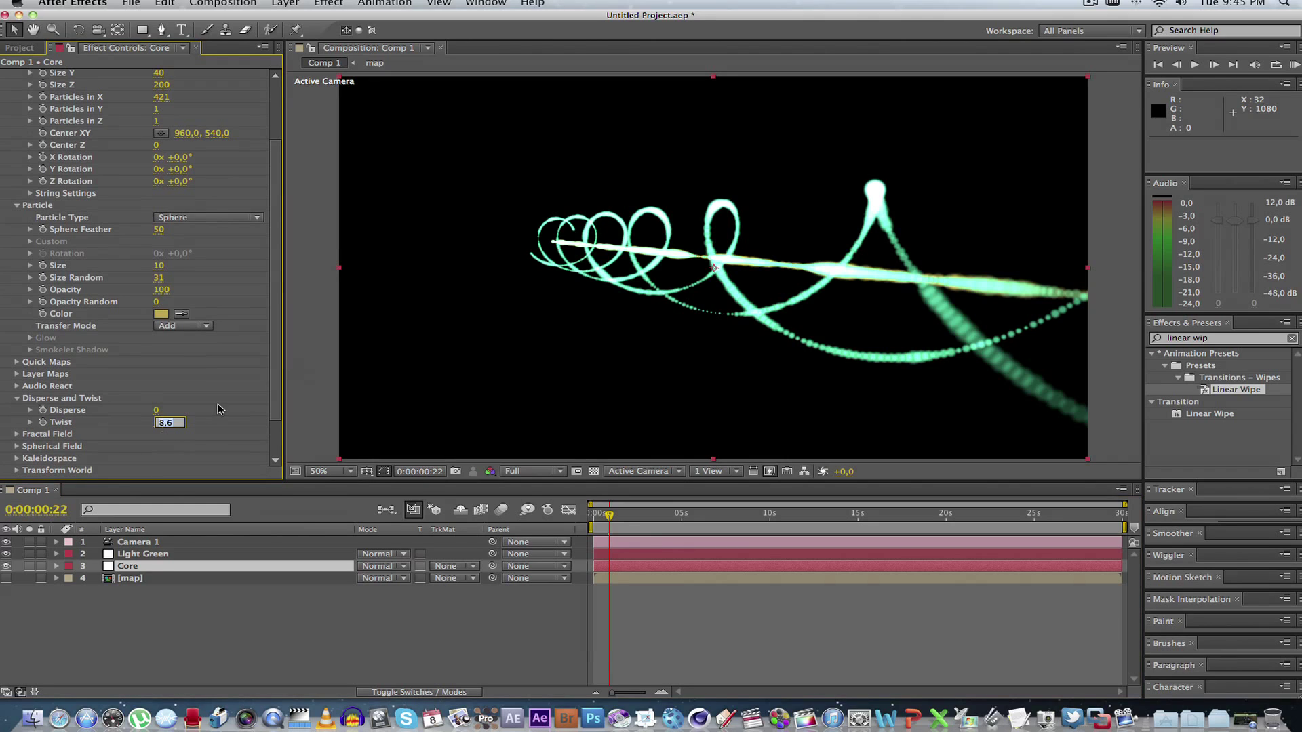
pyautogui.write('5')
pyautogui.press('Return')
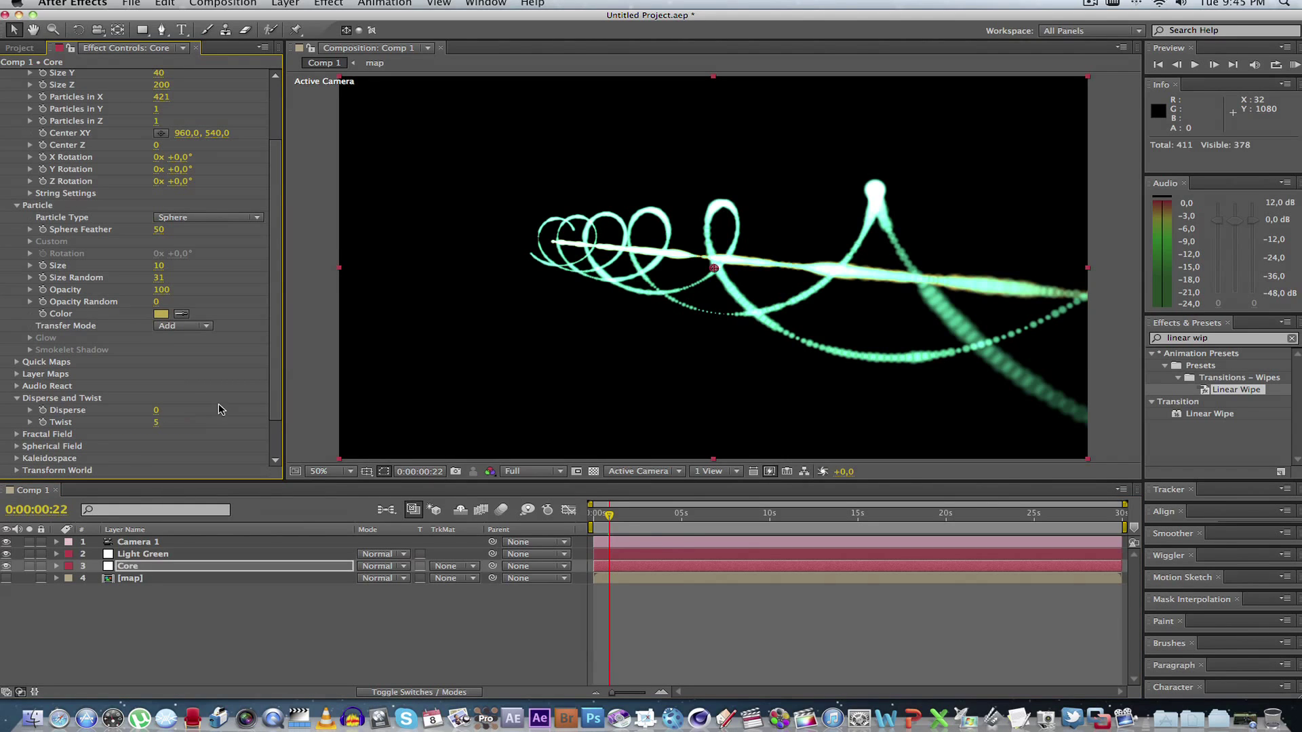
# Step: Set Flow Evolution to 165 in the Core layer's Fractal Field settings and preview the animation from the start
pyautogui.scroll(-3, 275, 404)
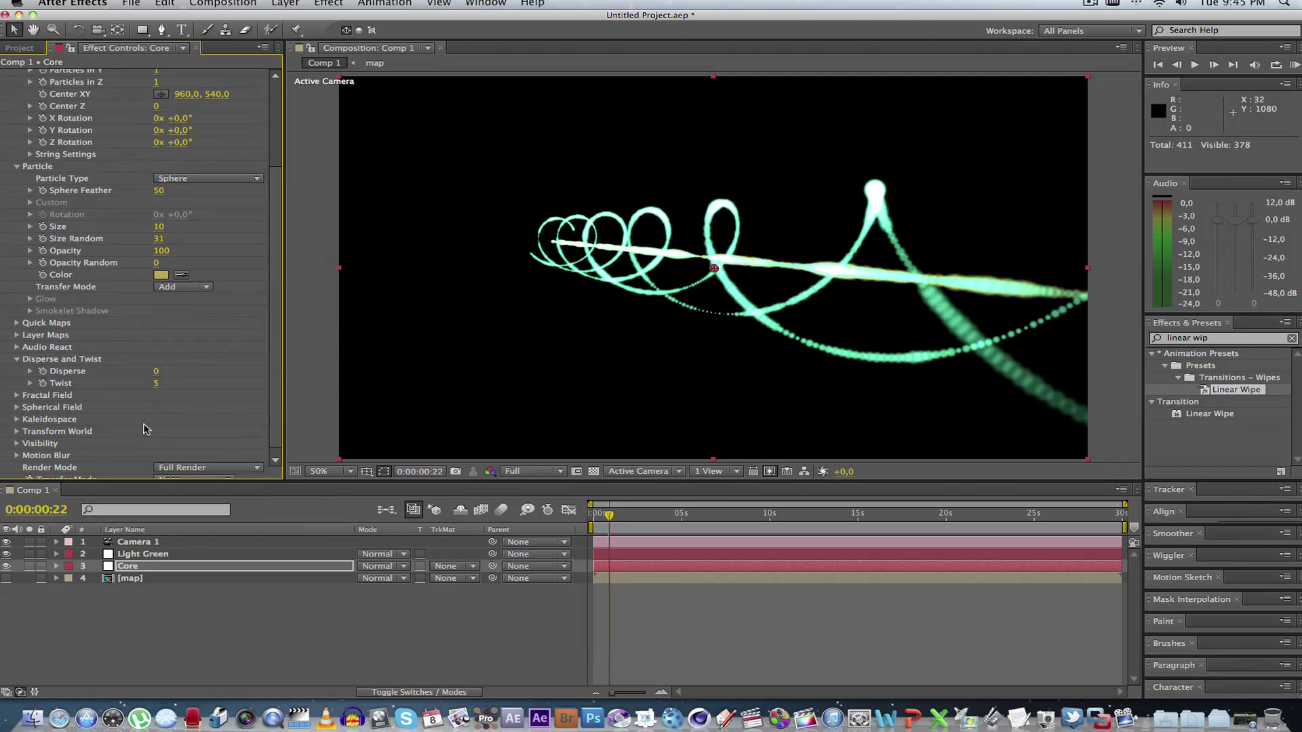
pyautogui.click(16, 398)
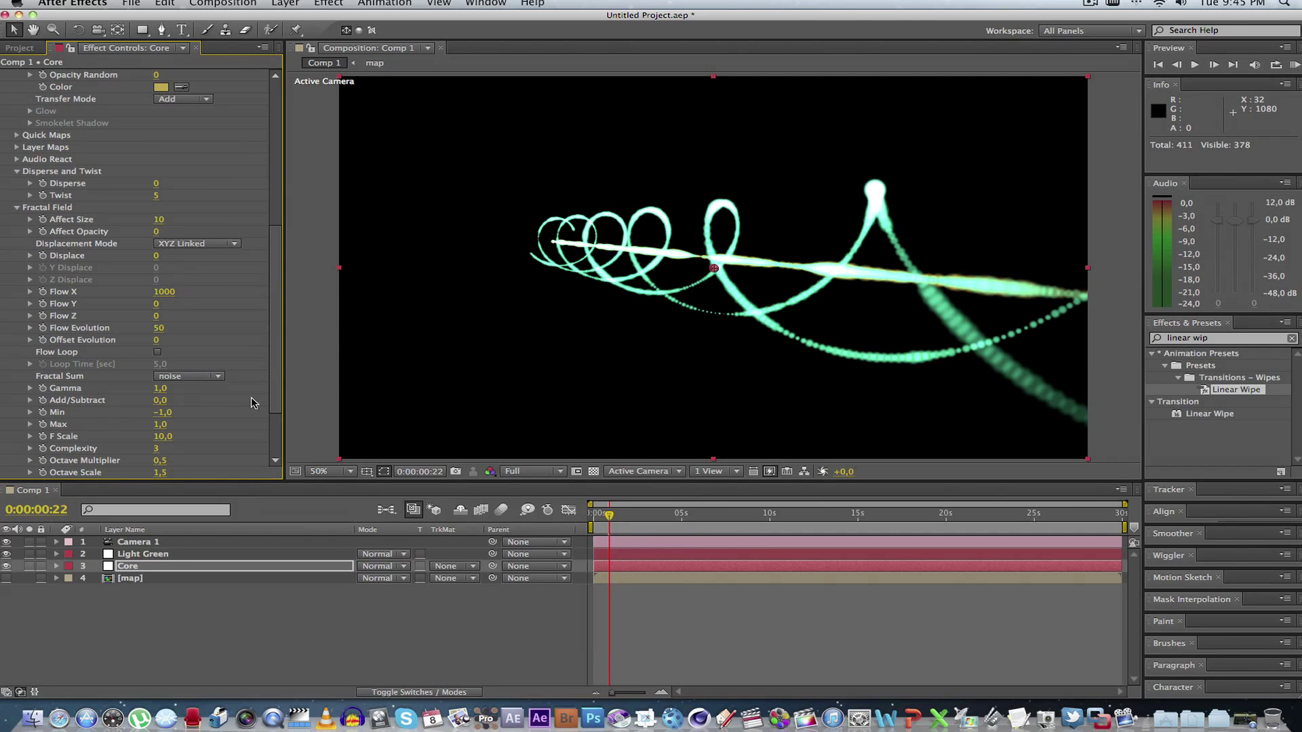
pyautogui.scroll(-3, 279, 397)
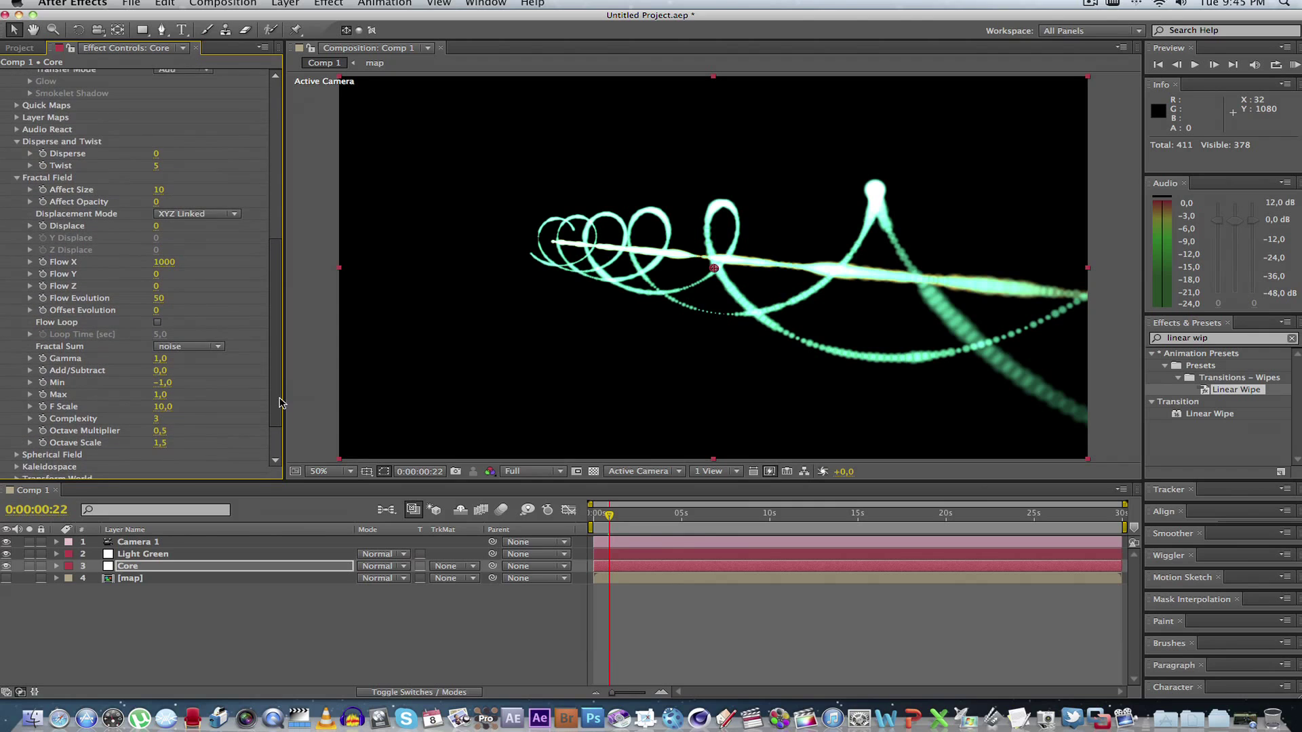
pyautogui.scroll(2, 279, 402)
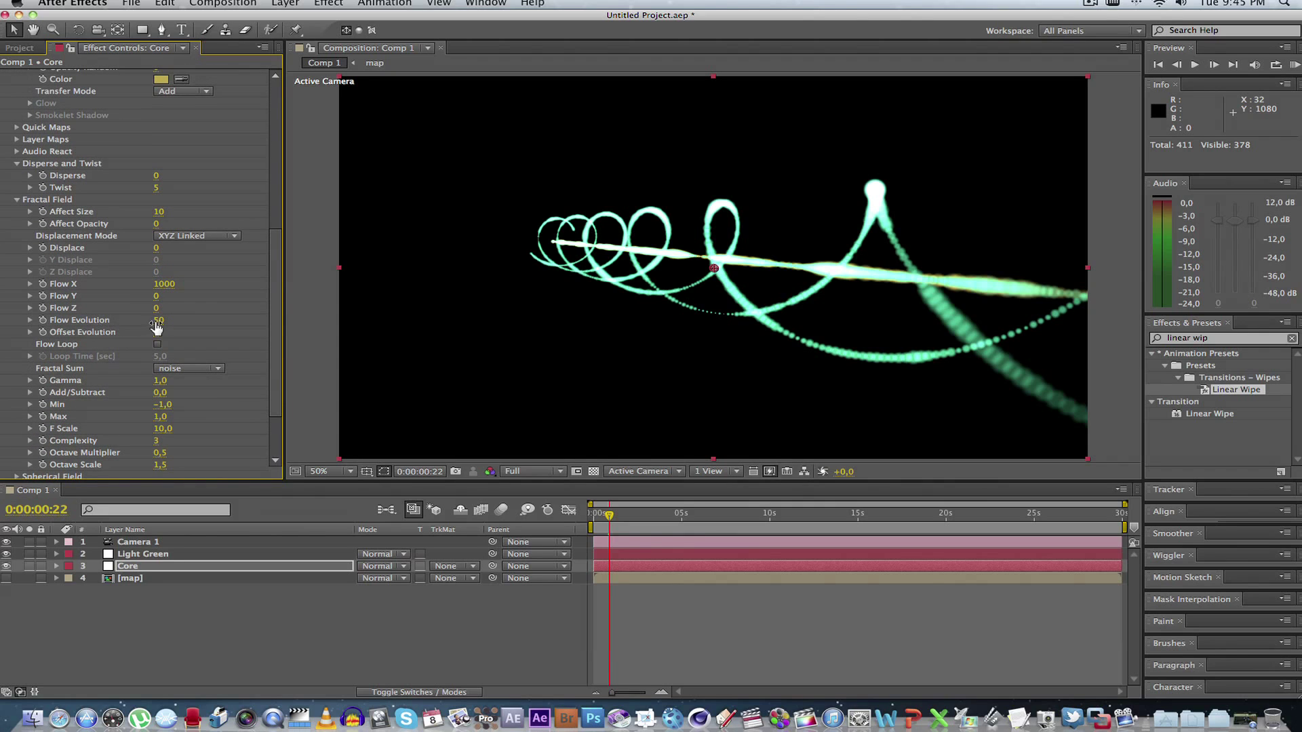
pyautogui.moveTo(156, 320); pyautogui.dragTo(234, 320)
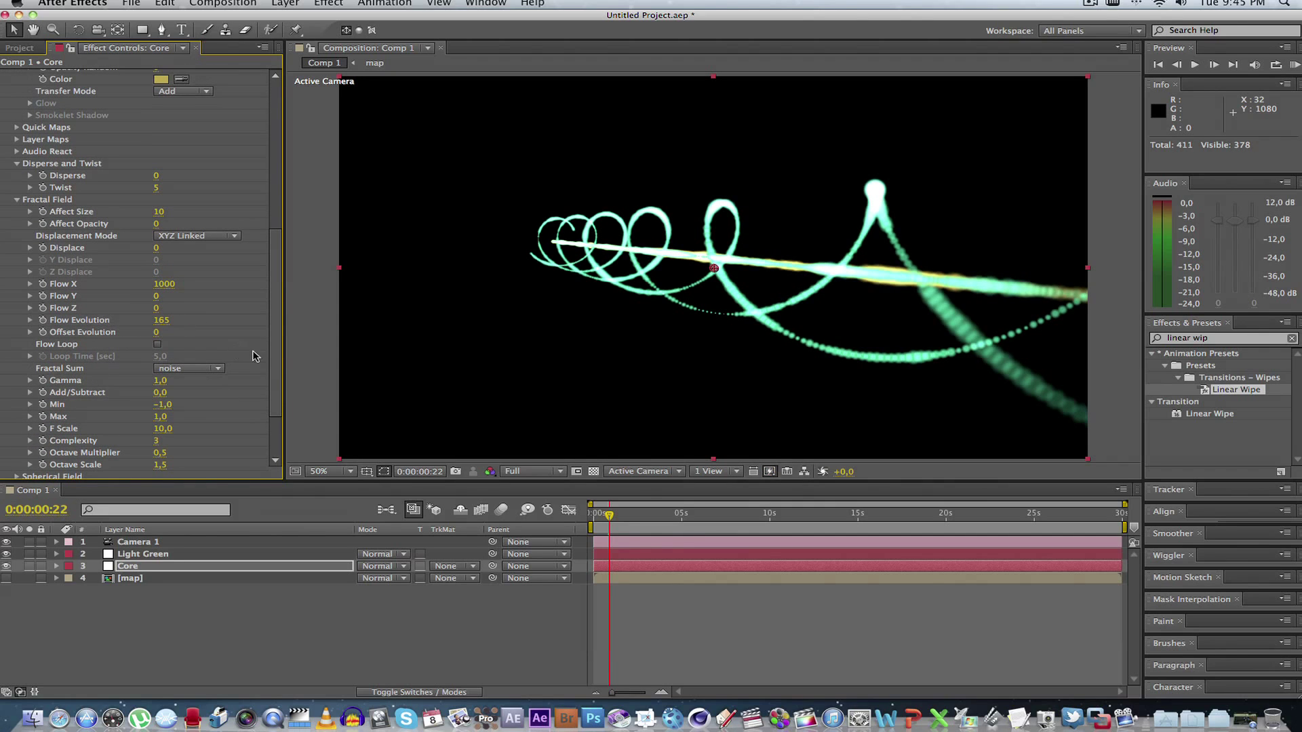
pyautogui.moveTo(625, 513); pyautogui.dragTo(580, 517)
pyautogui.press('space')
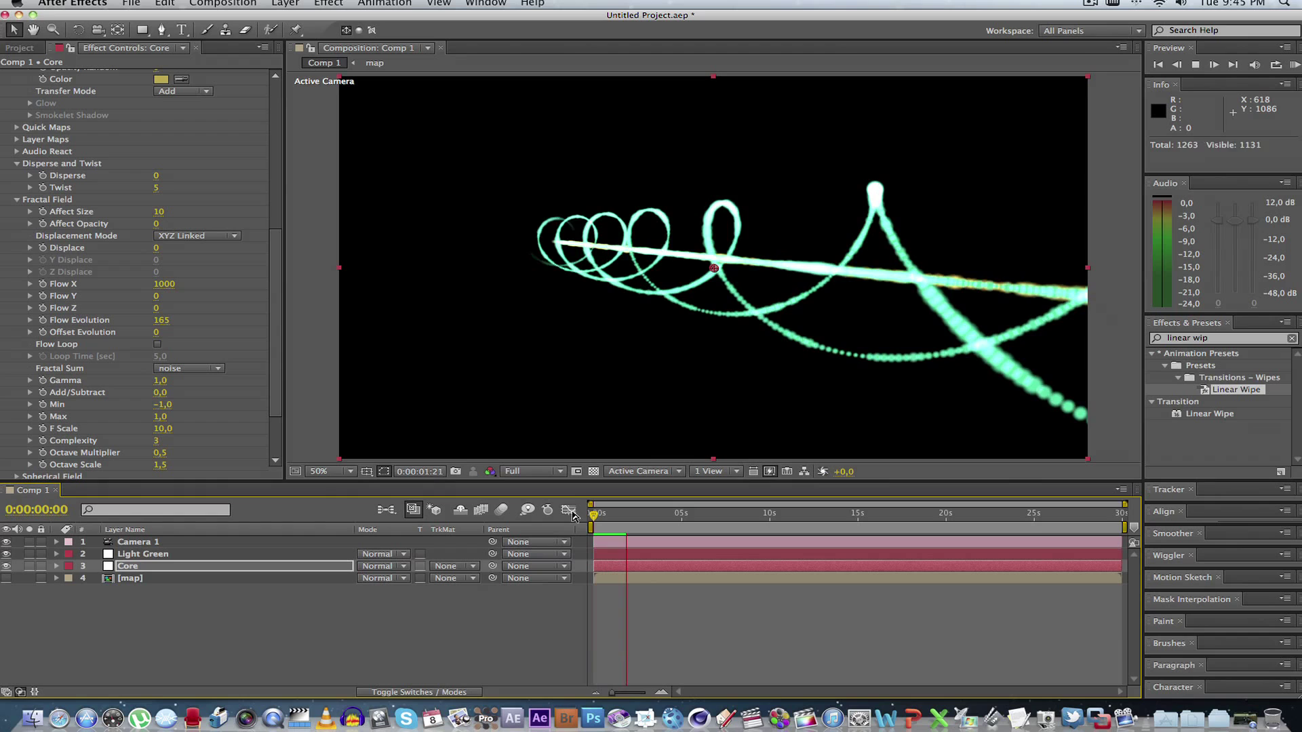
pyautogui.press('space')
# Step: Duplicate the Light Green layer and name the copy Red
pyautogui.press('super+Up')
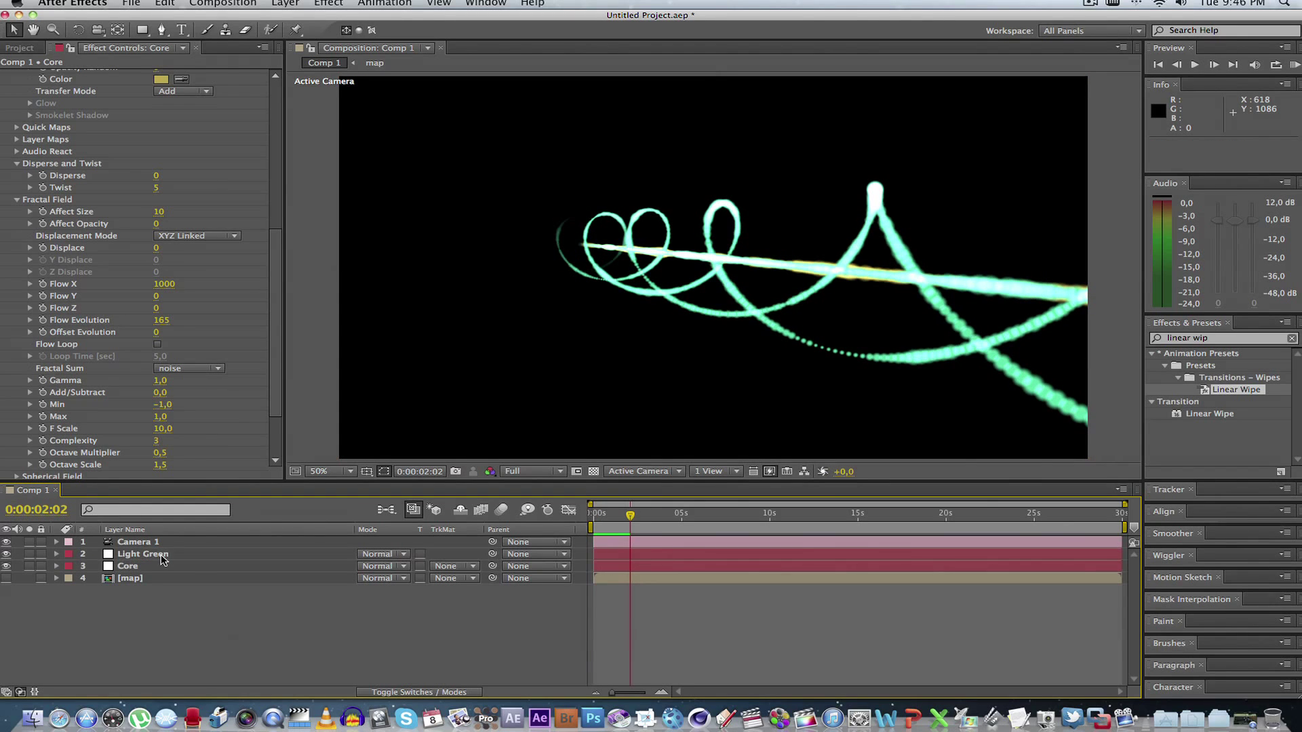
pyautogui.press('super+d')
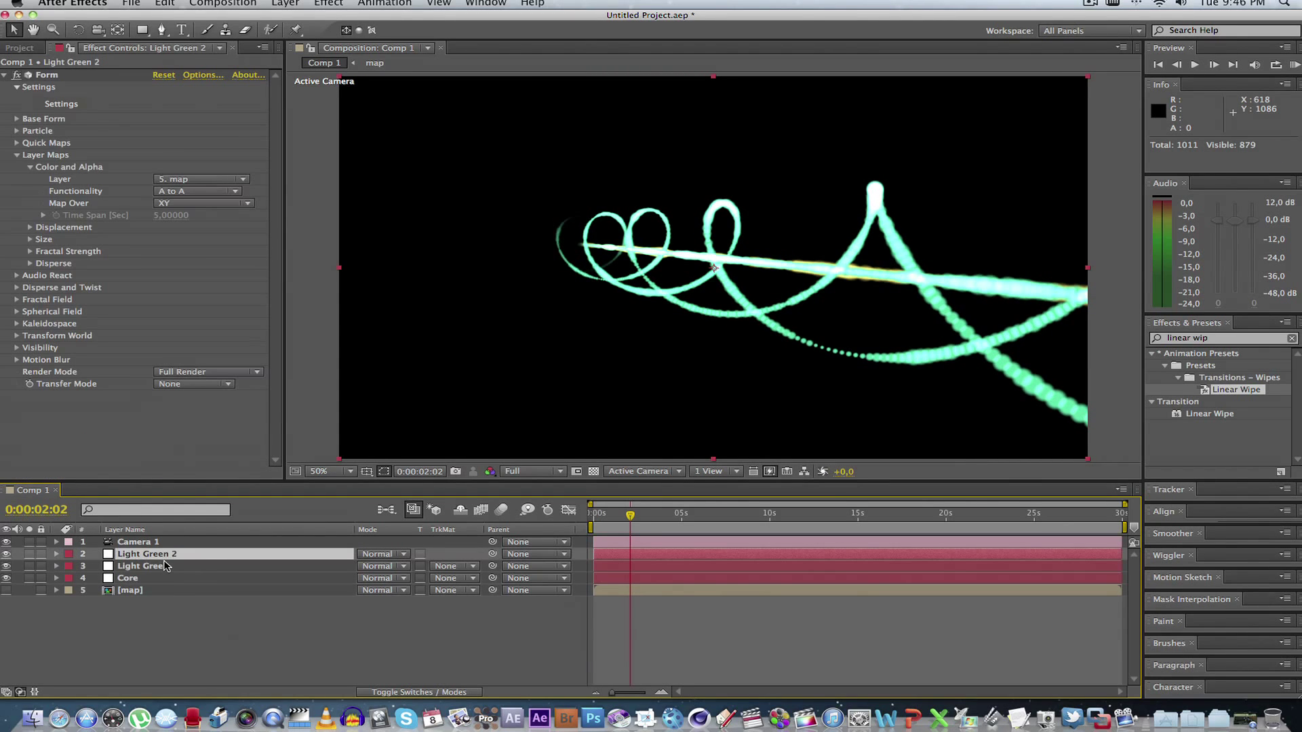
pyautogui.press('Return')
pyautogui.write('Red')
pyautogui.press('Return')
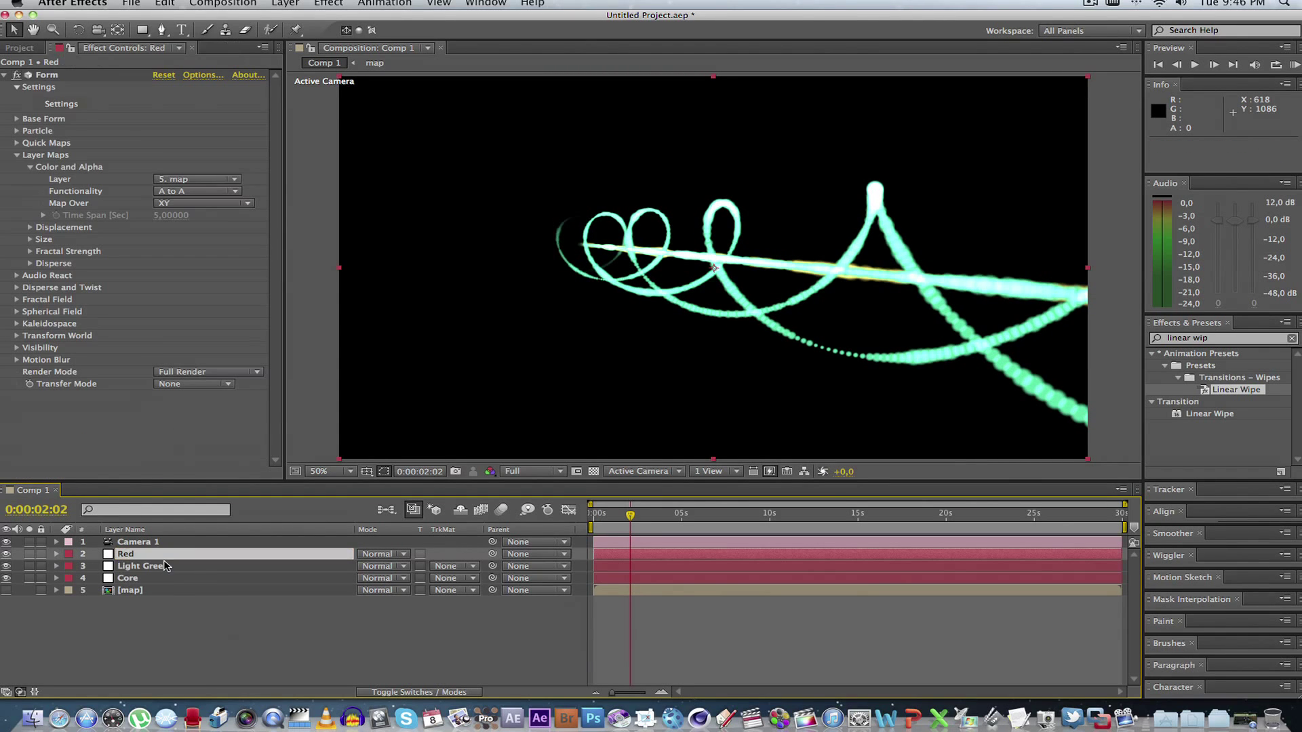
# Step: Change the Form particle color of the Red layer to a saturated red
pyautogui.click(17, 131)
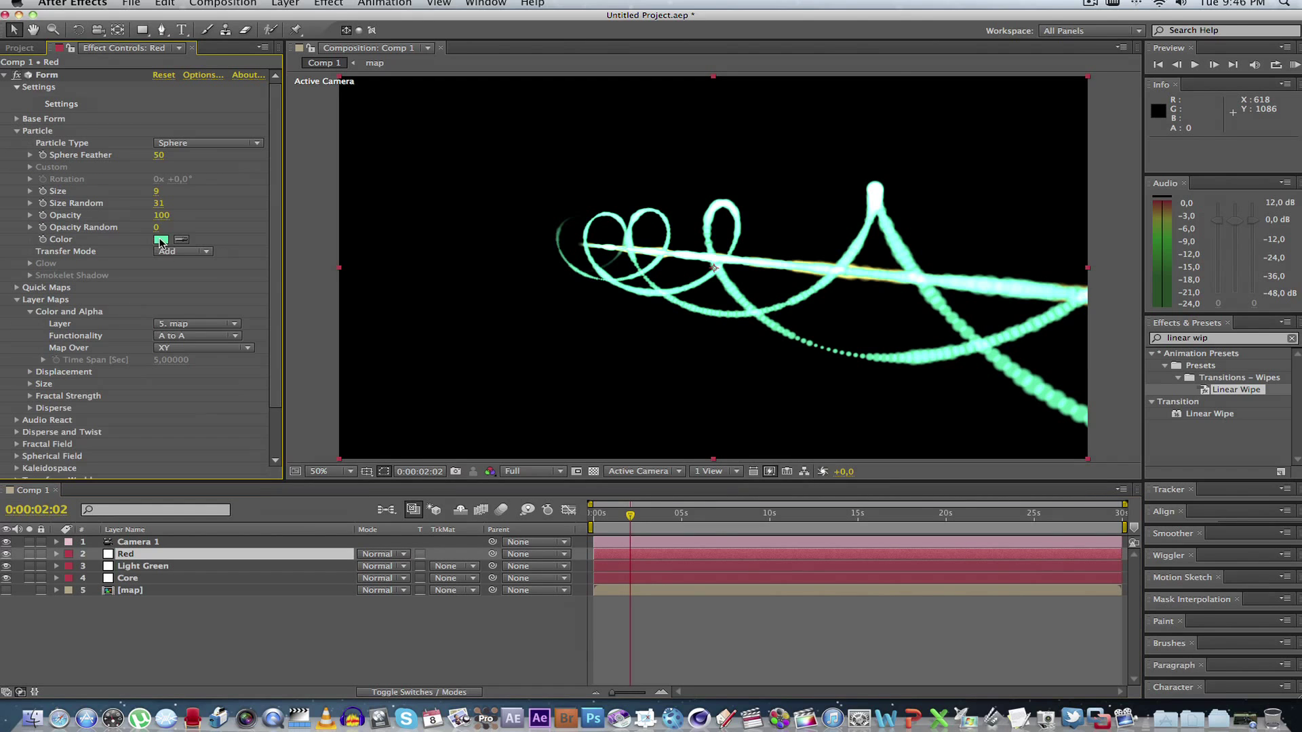
pyautogui.click(160, 240)
pyautogui.moveTo(227, 446); pyautogui.dragTo(228, 343)
pyautogui.click(212, 346)
pyautogui.click(348, 349)
pyautogui.click(17, 131)
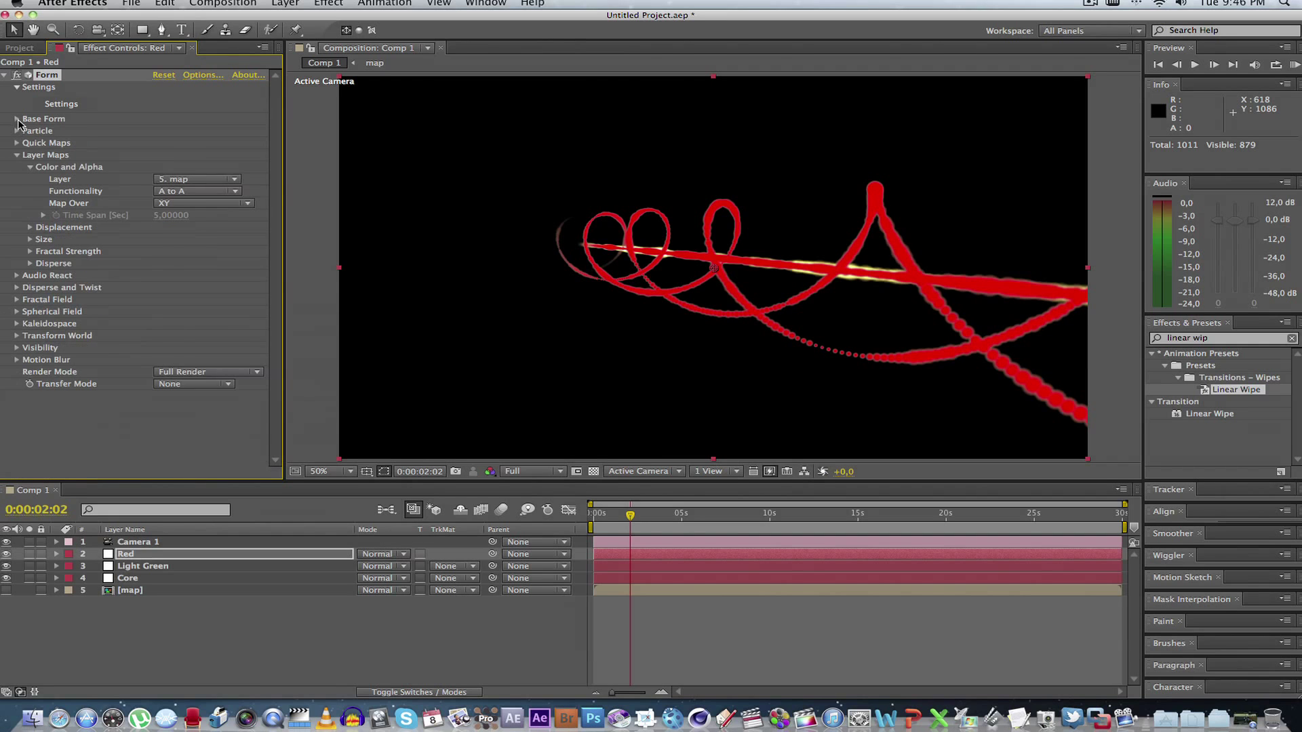
# Step: Set the Red layer's Form Twist to 3 and its base form Size Y to 200
pyautogui.click(17, 118)
pyautogui.moveTo(165, 150); pyautogui.dragTo(170, 157)
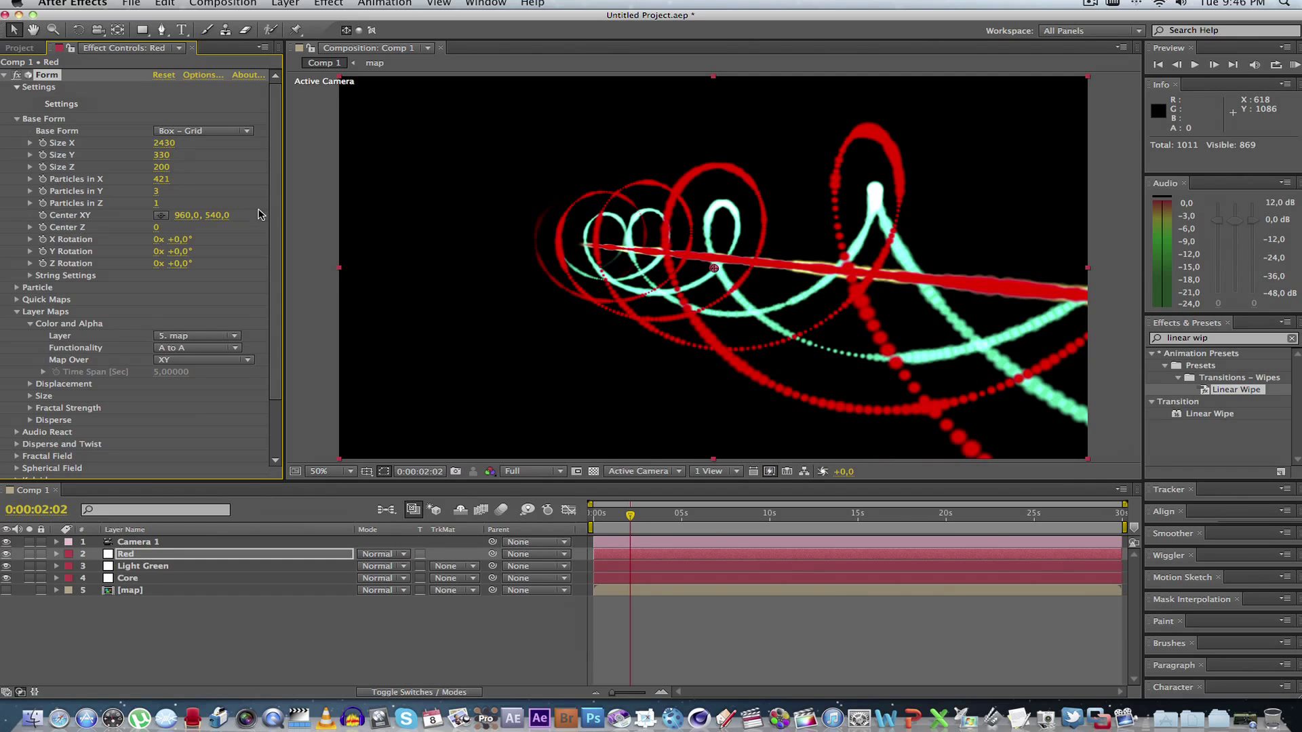
pyautogui.scroll(-5, 220, 312)
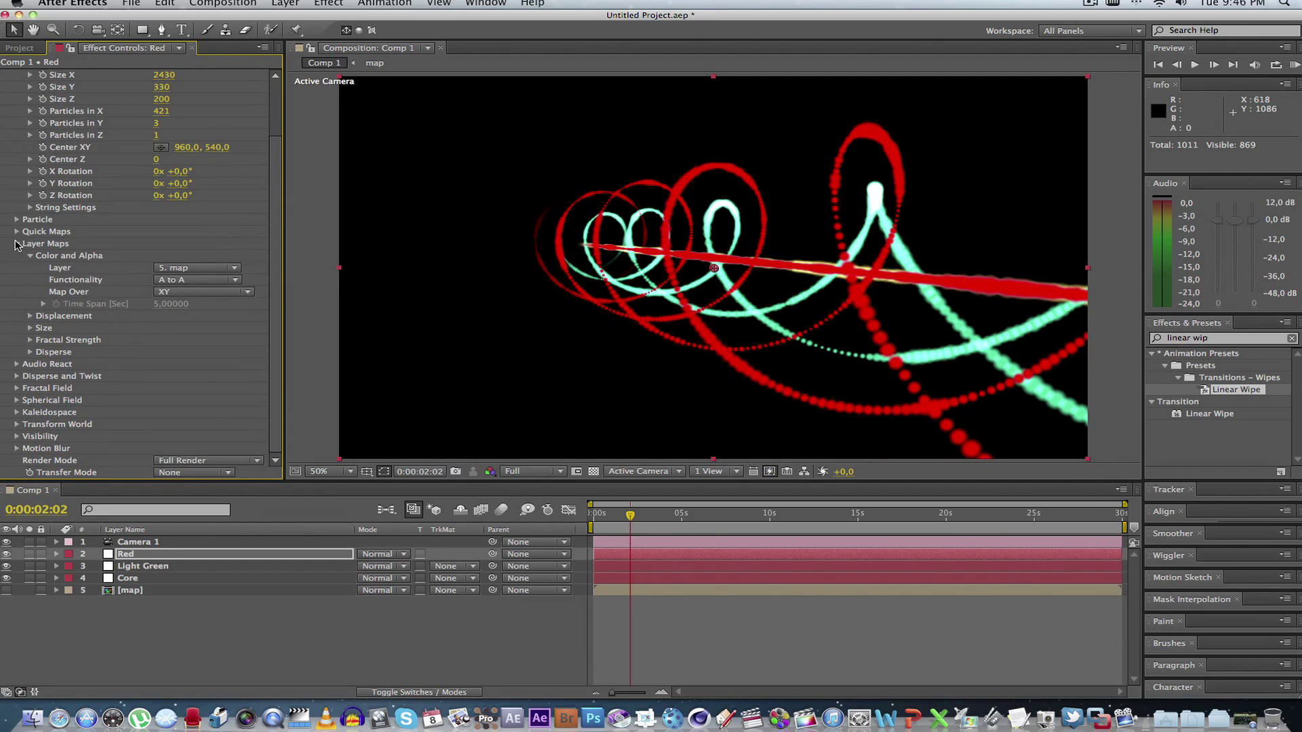
pyautogui.click(16, 377)
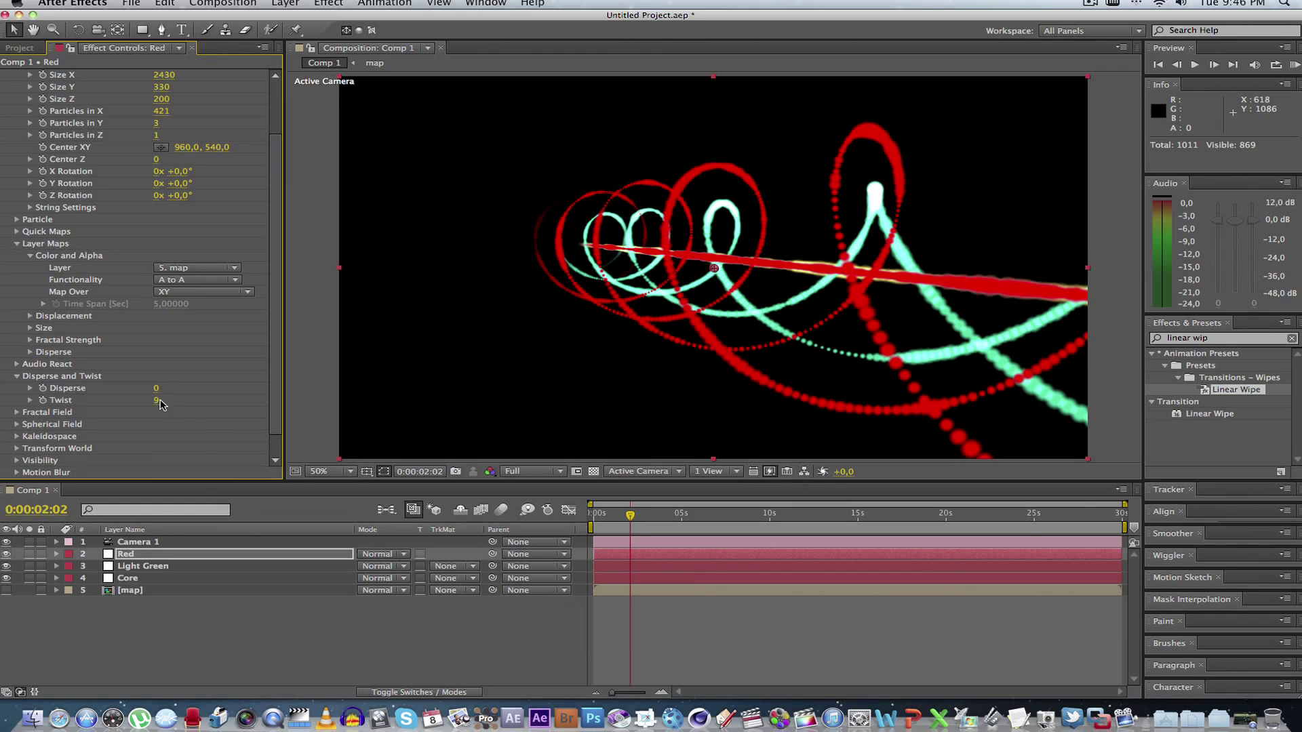
pyautogui.moveTo(158, 401); pyautogui.dragTo(107, 402)
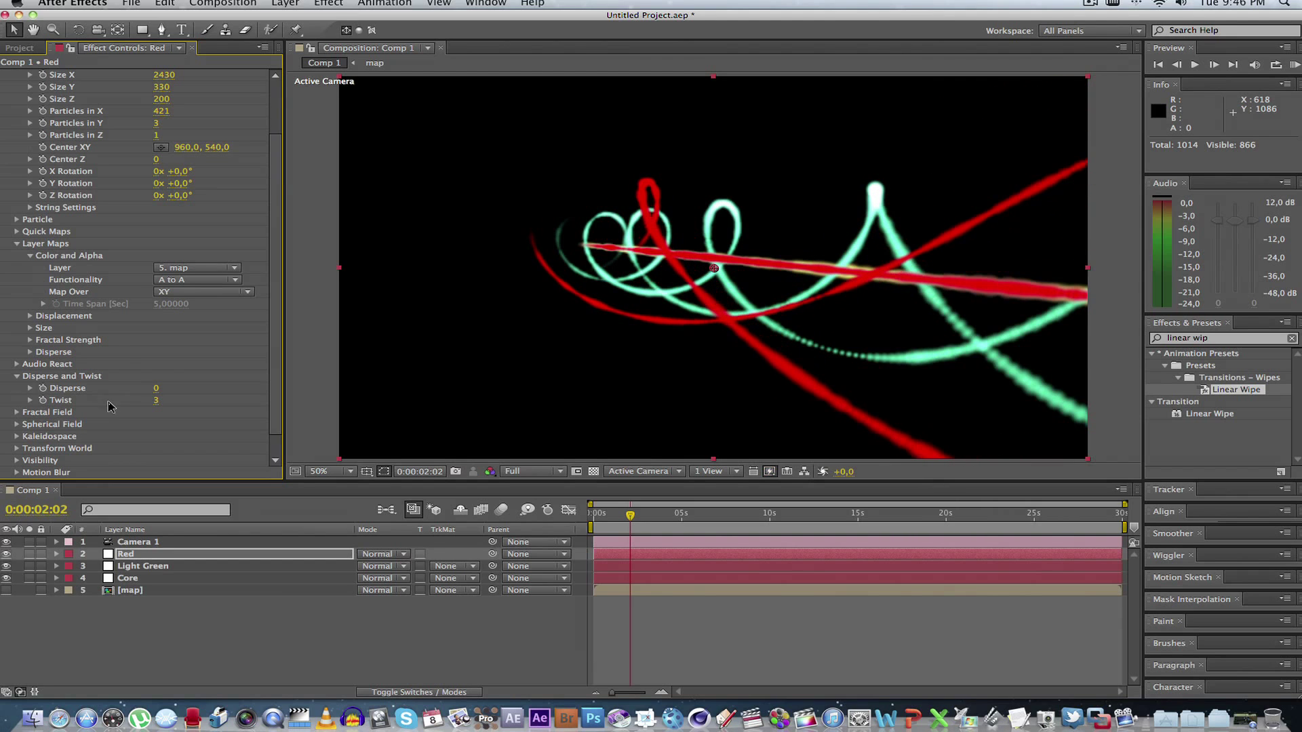
pyautogui.scroll(3, 256, 149)
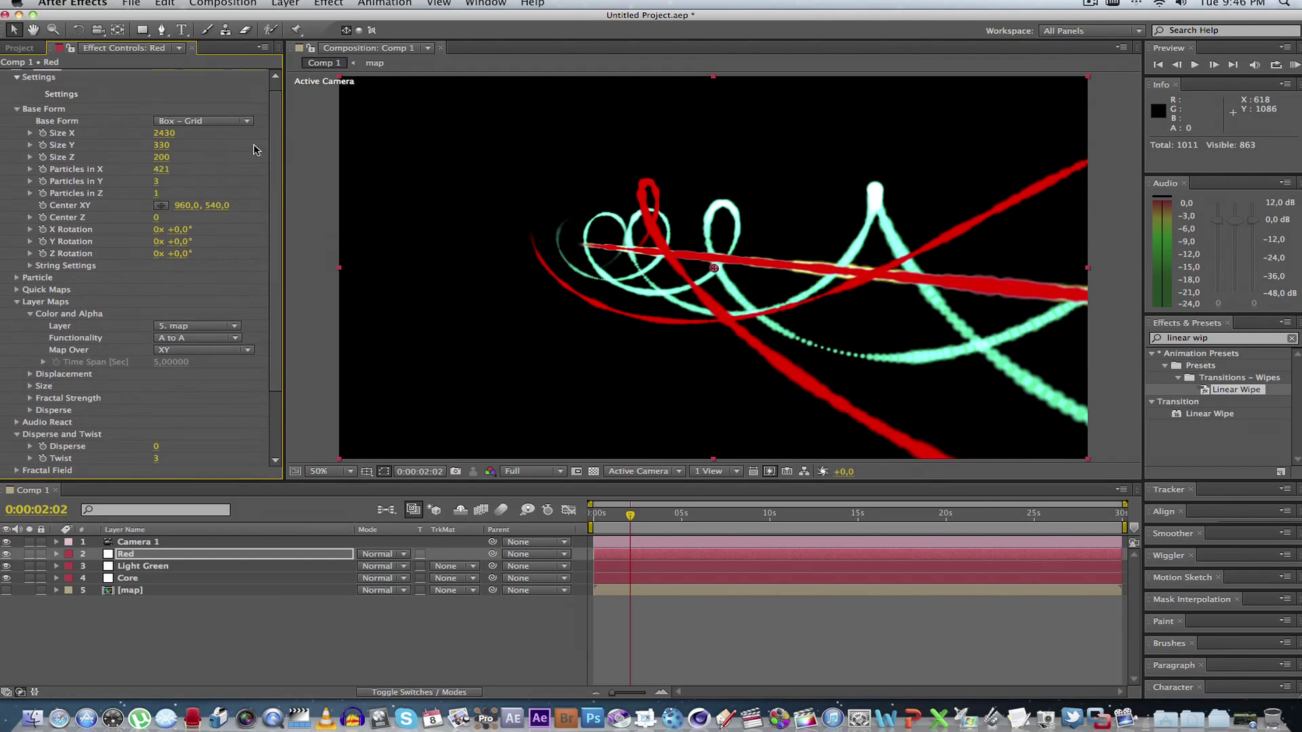
pyautogui.moveTo(162, 149); pyautogui.dragTo(152, 144)
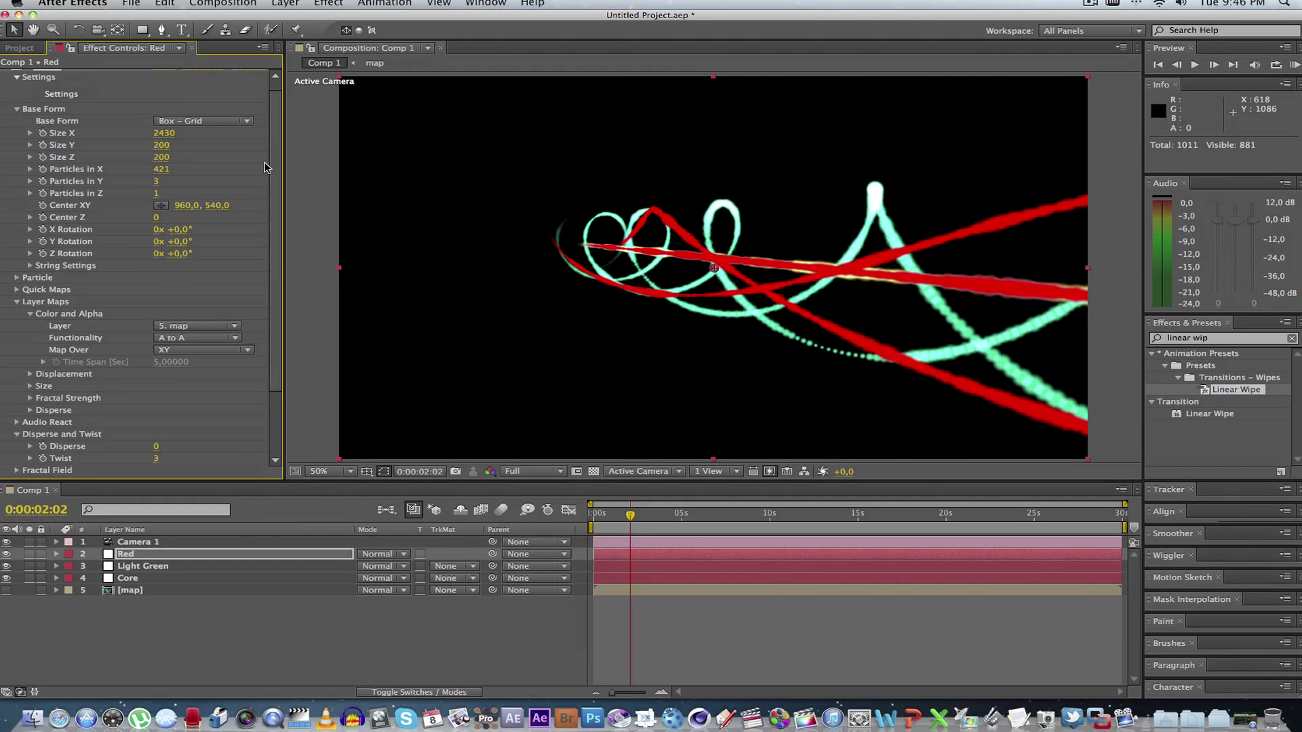
# Step: Scatter the Red layer's particles by setting Disperse to 48
pyautogui.scroll(-1, 278, 162)
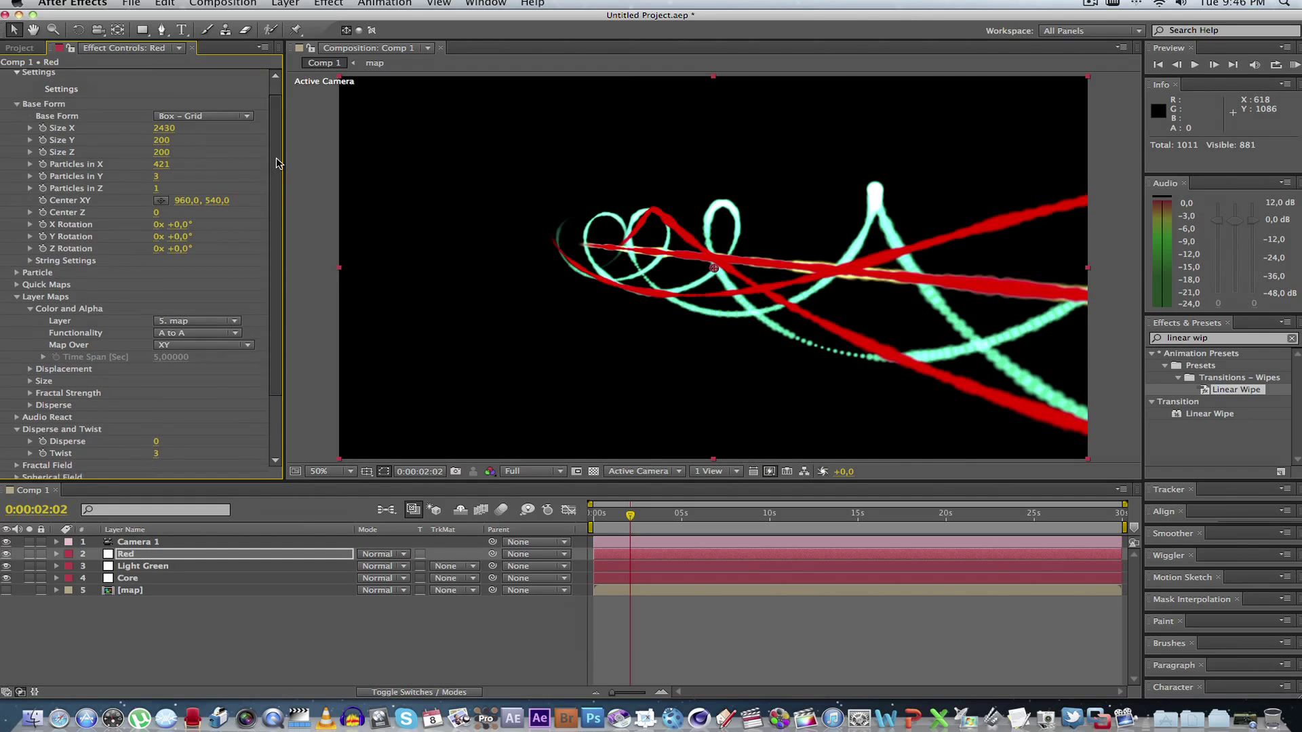
pyautogui.scroll(-5, 278, 163)
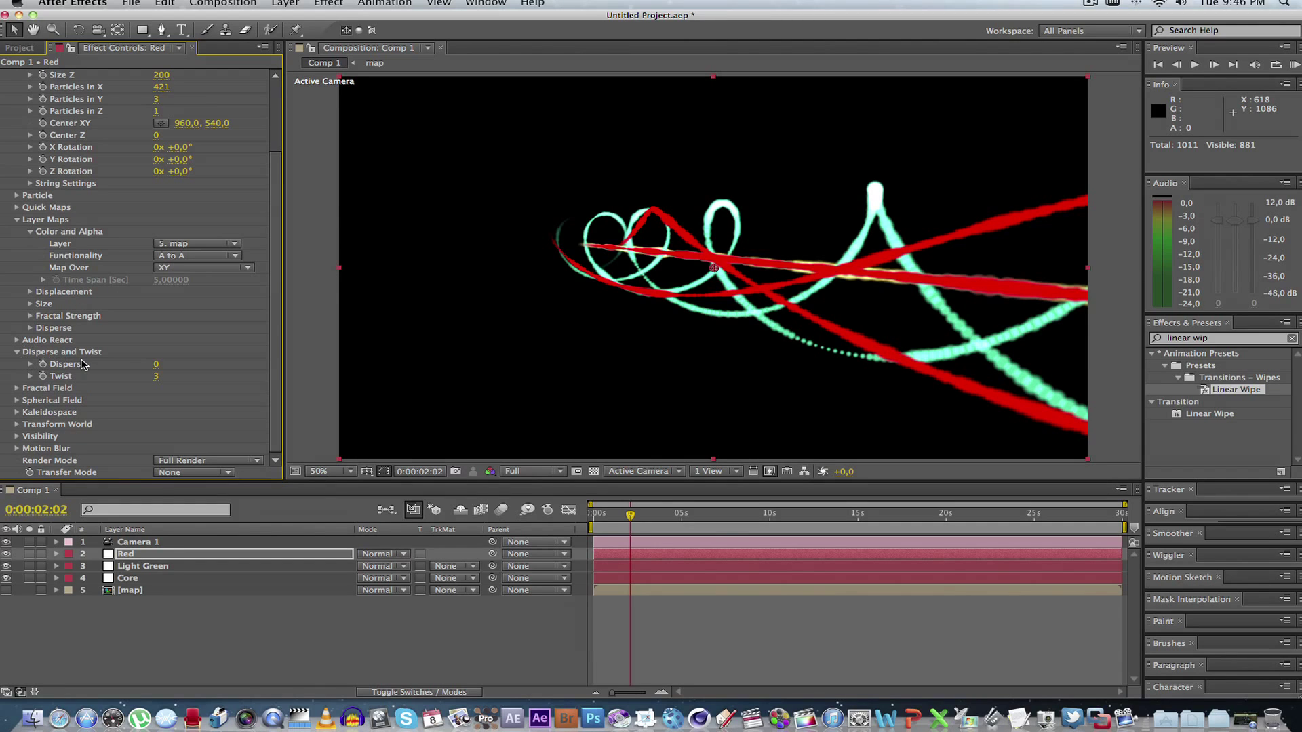
pyautogui.moveTo(156, 364); pyautogui.dragTo(192, 362)
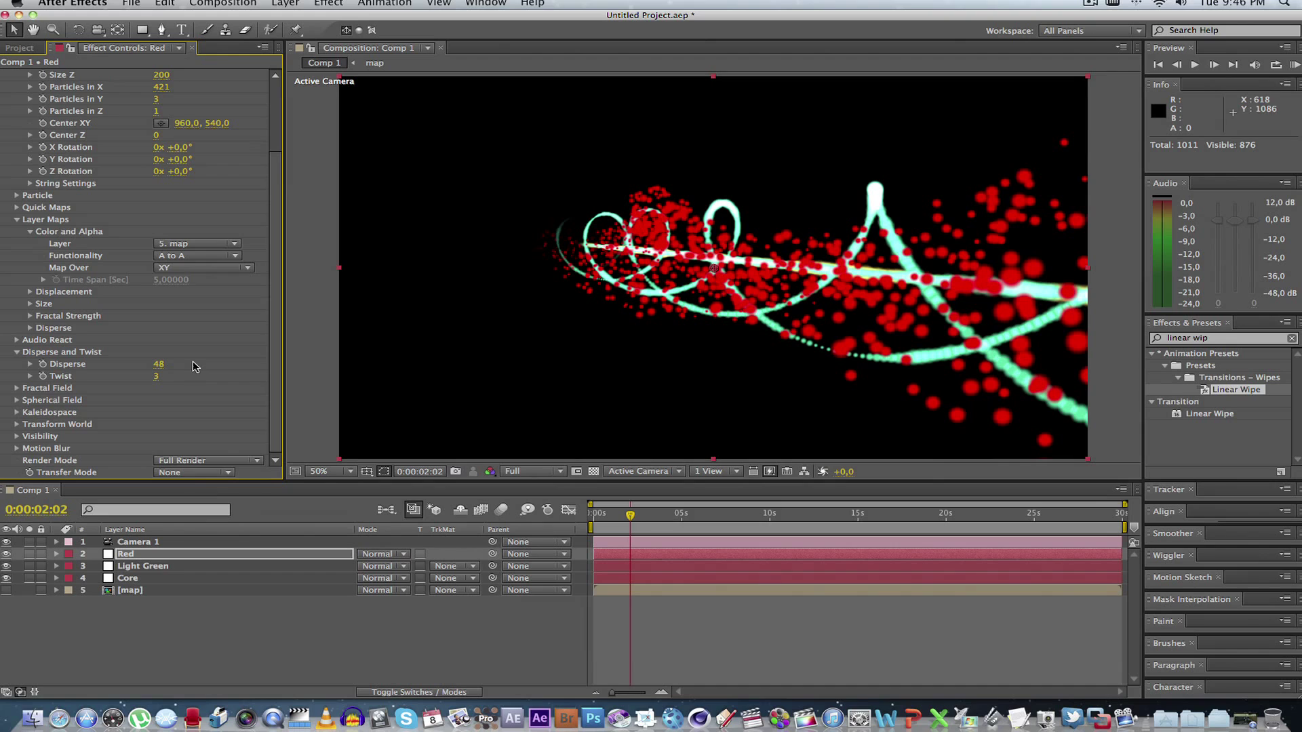
# Step: Set the Red layer's particles to Sphere Feather 3, Size 4 and the Glow Sphere (No DOF) particle type
pyautogui.moveTo(276, 282); pyautogui.dragTo(275, 205)
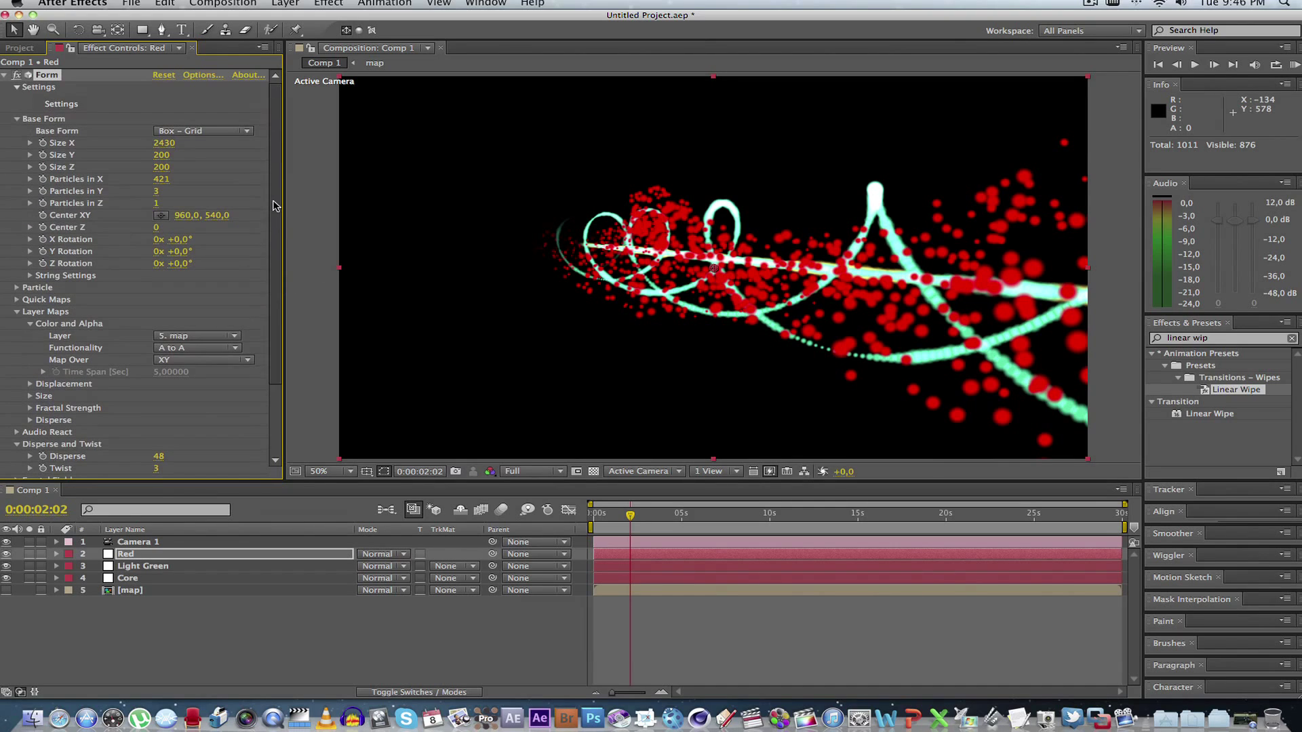
pyautogui.click(17, 119)
pyautogui.click(17, 131)
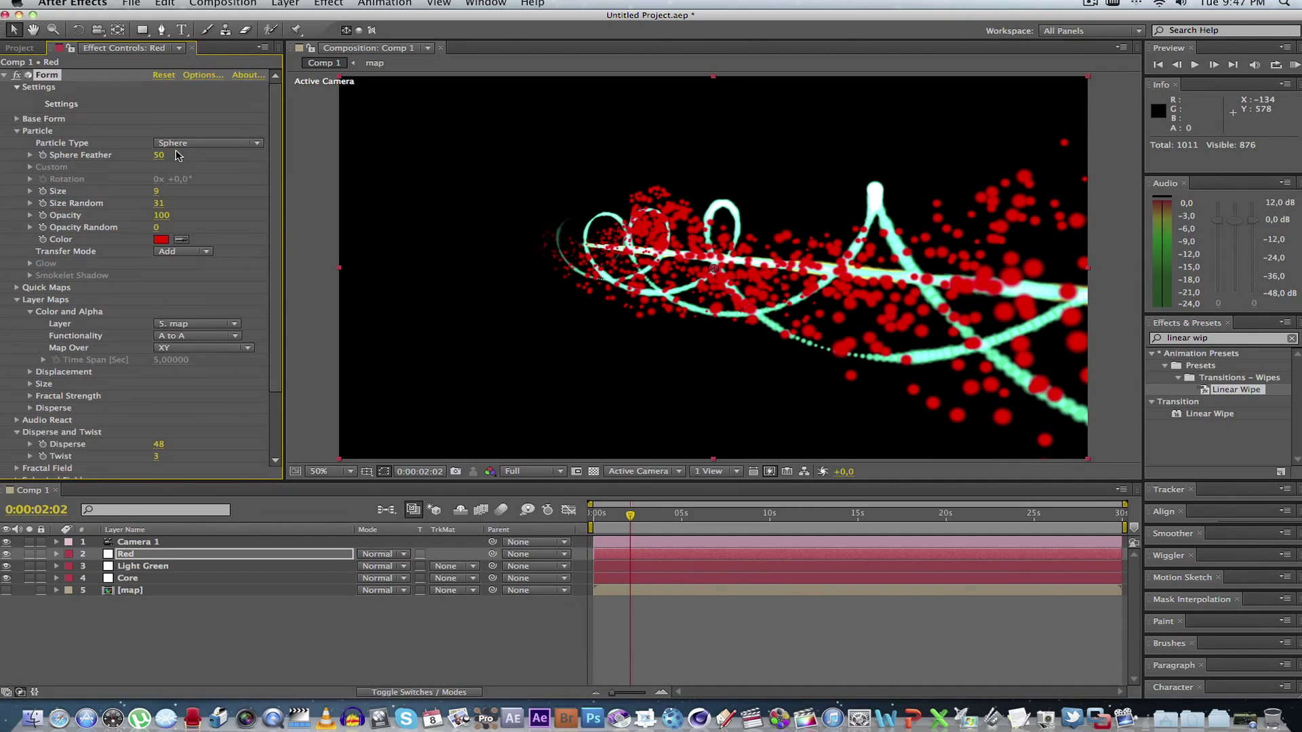
pyautogui.moveTo(159, 158); pyautogui.dragTo(138, 194)
pyautogui.click(166, 192)
pyautogui.write('4')
pyautogui.press('Return')
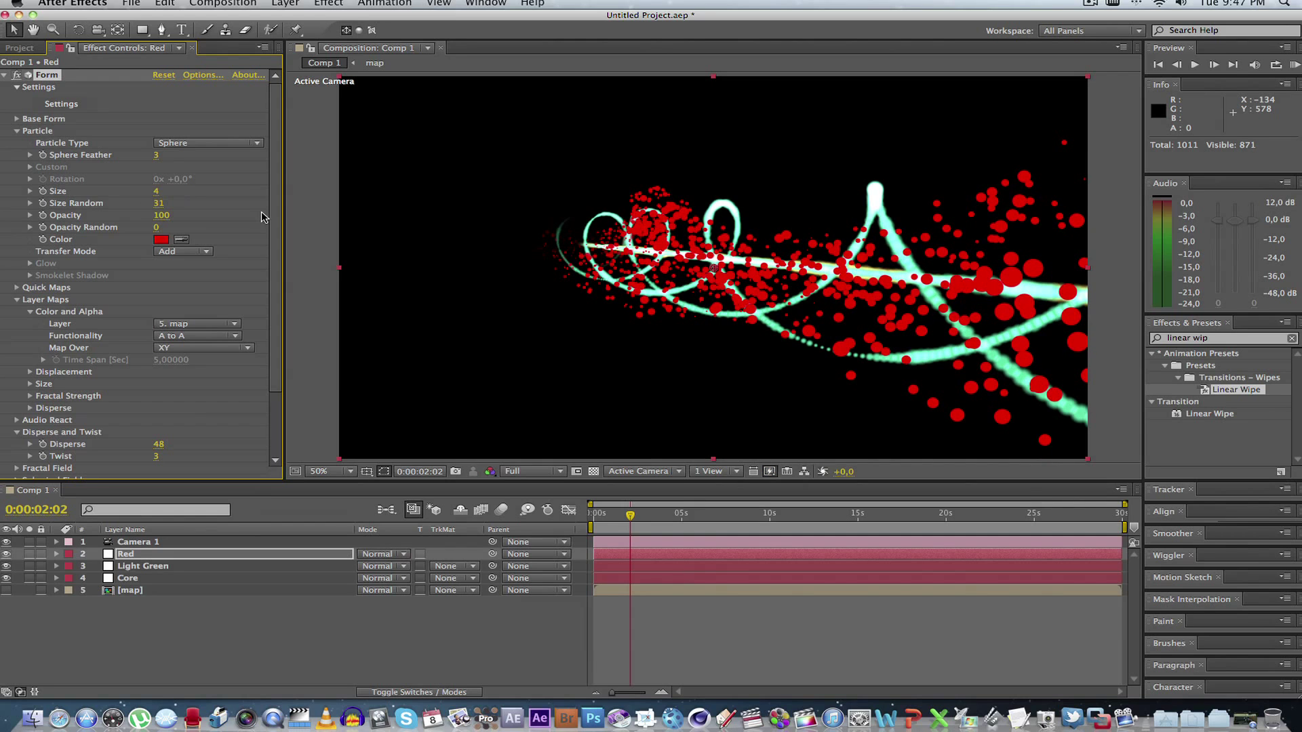
pyautogui.click(184, 144)
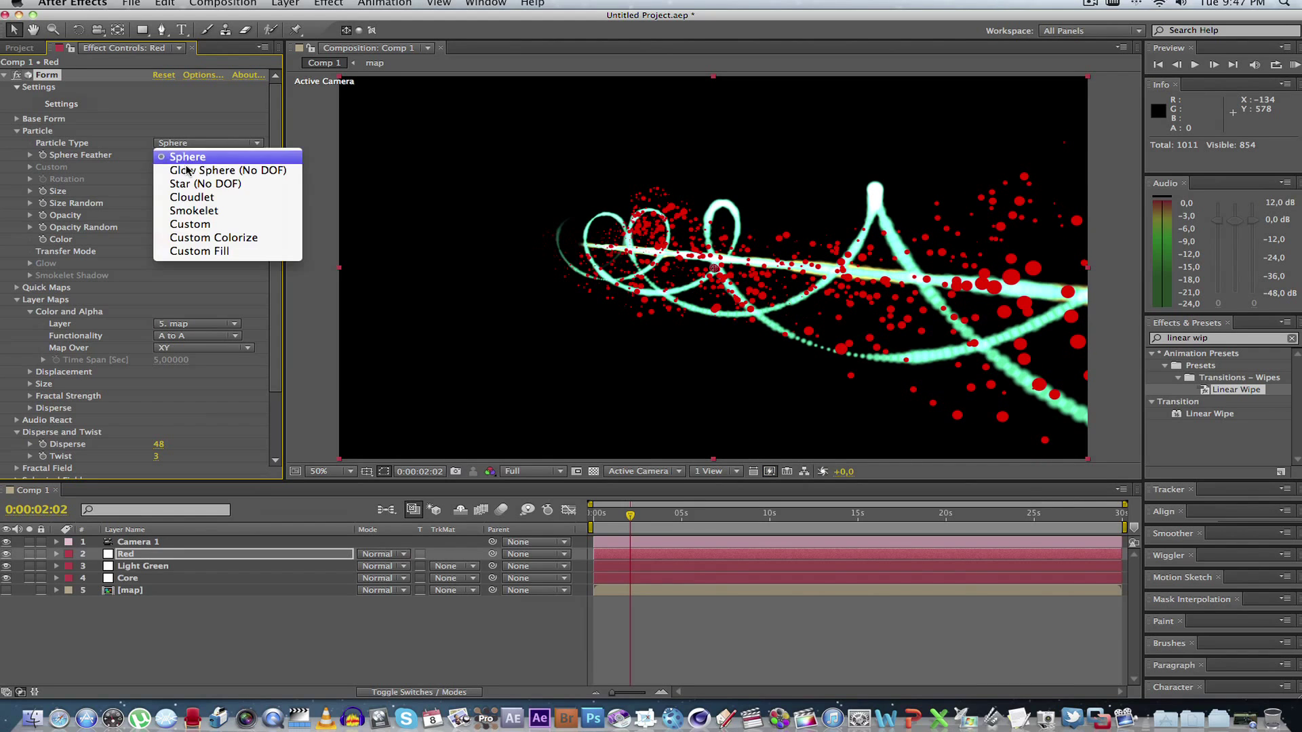
pyautogui.click(197, 167)
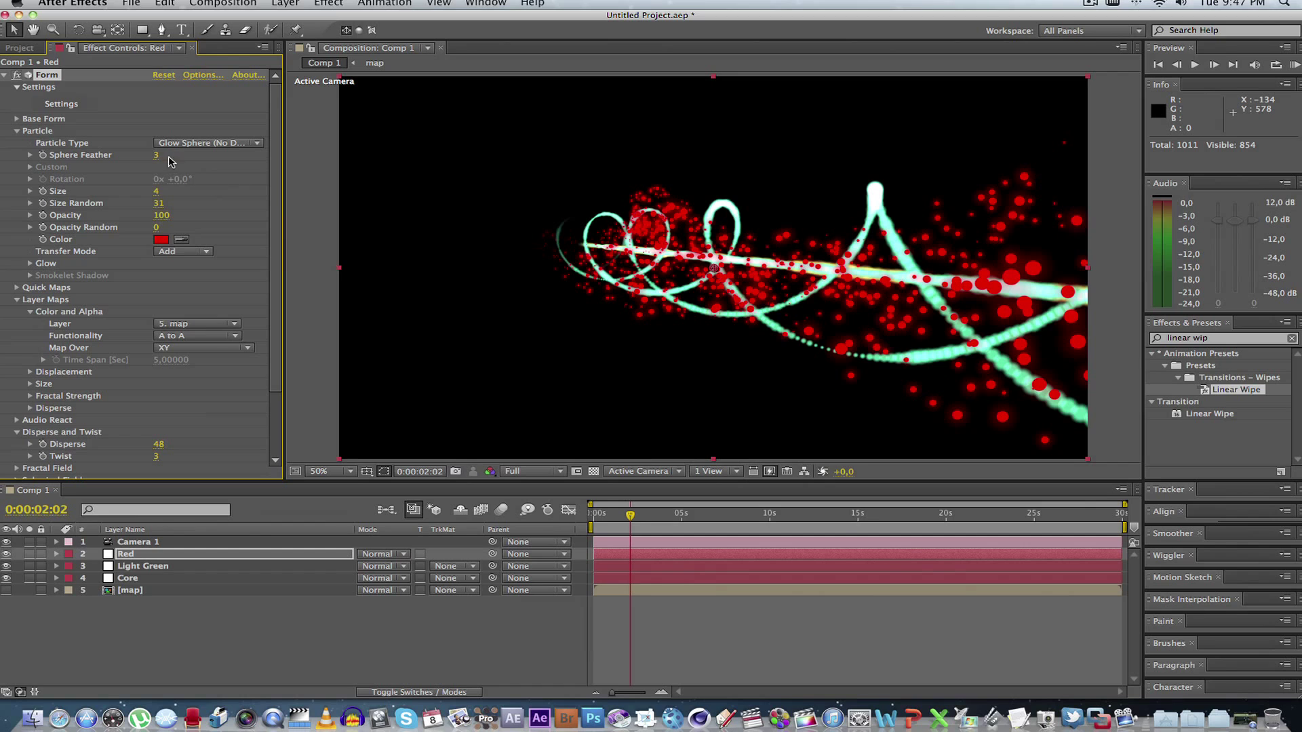
# Step: Soften the Red layer's particles with Sphere Feather 94 and Opacity 35, and orbit the camera to a new angle on the streaks
pyautogui.moveTo(202, 157); pyautogui.dragTo(227, 155)
pyautogui.moveTo(163, 215); pyautogui.dragTo(126, 217)
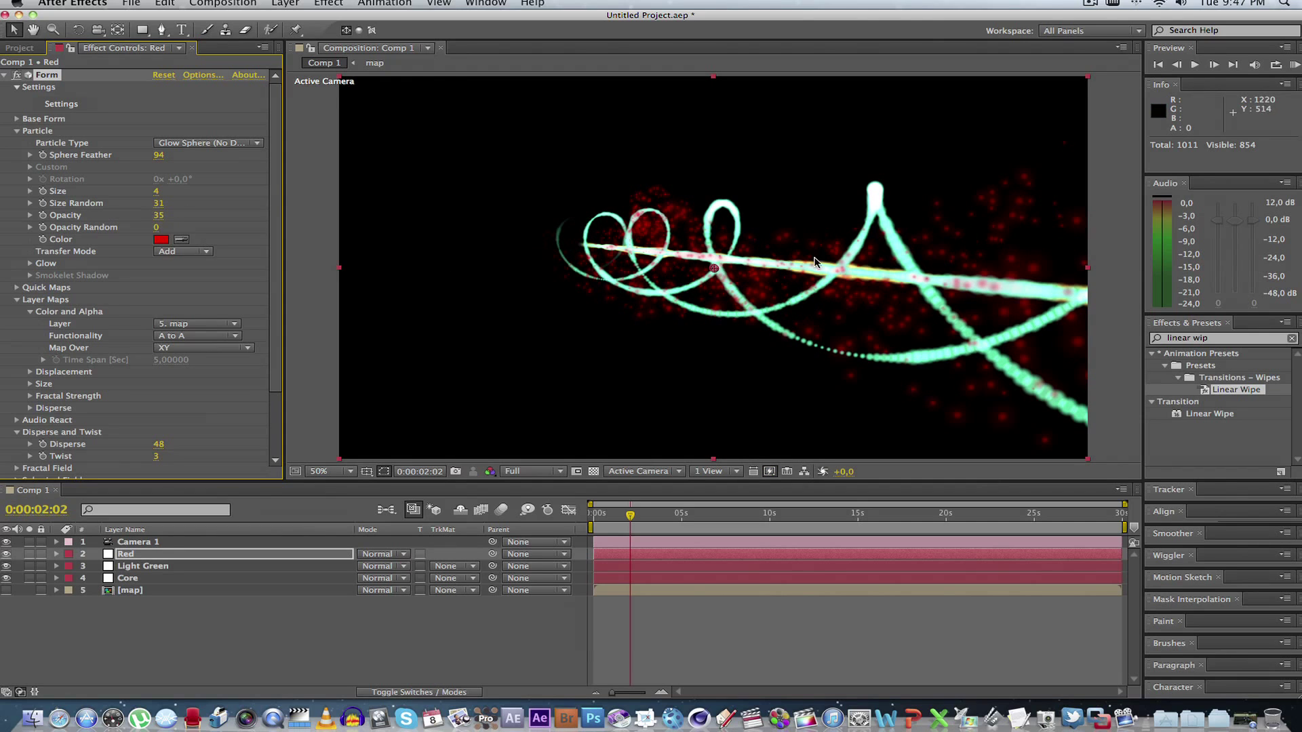
pyautogui.press('c')
pyautogui.moveTo(815, 262); pyautogui.dragTo(665, 296)
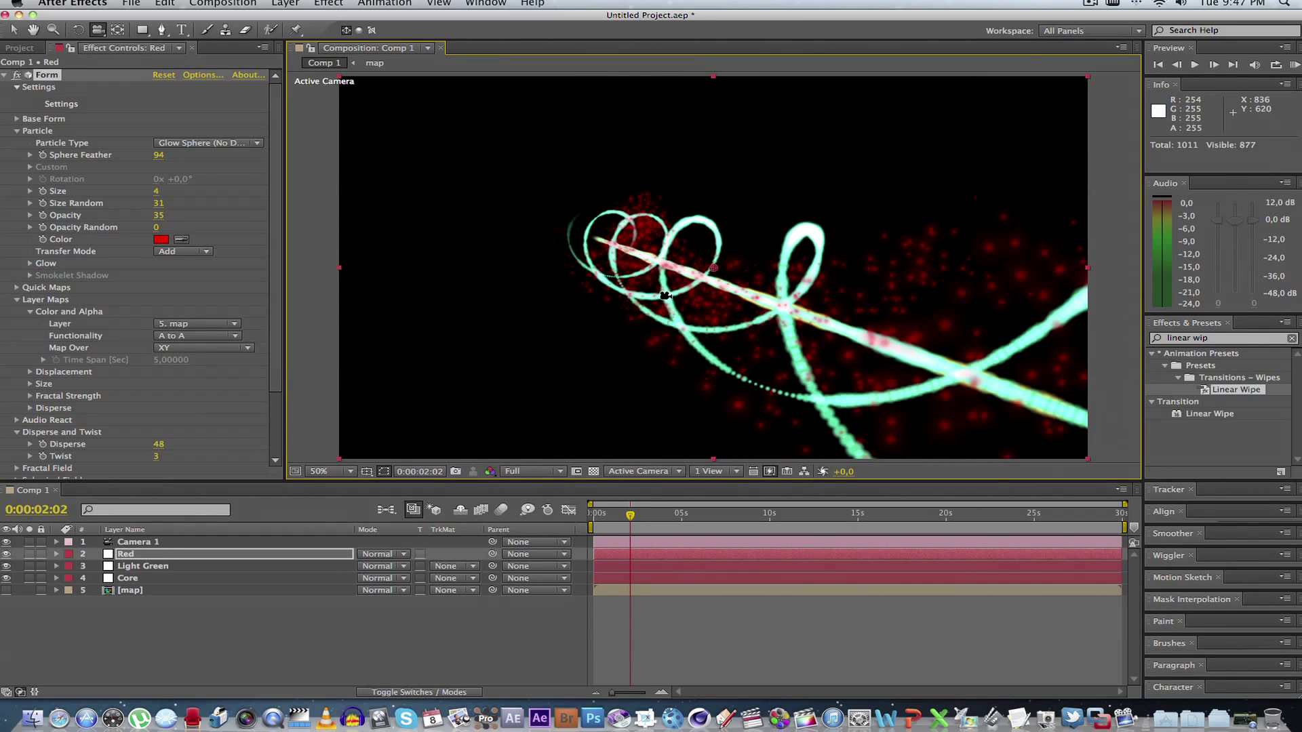
pyautogui.click(13, 30)
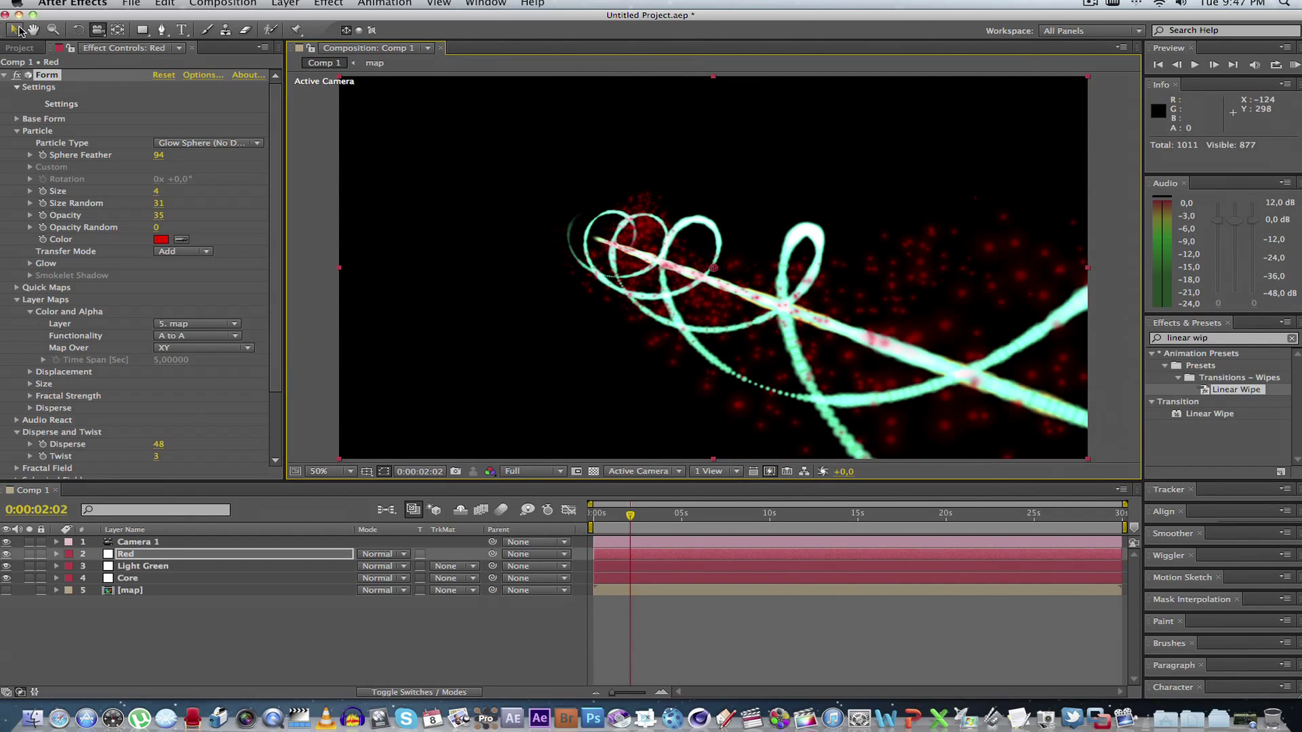
# Step: Set the Light Green layer's Form base form Size Y to 110
pyautogui.click(180, 566)
pyautogui.click(4, 75)
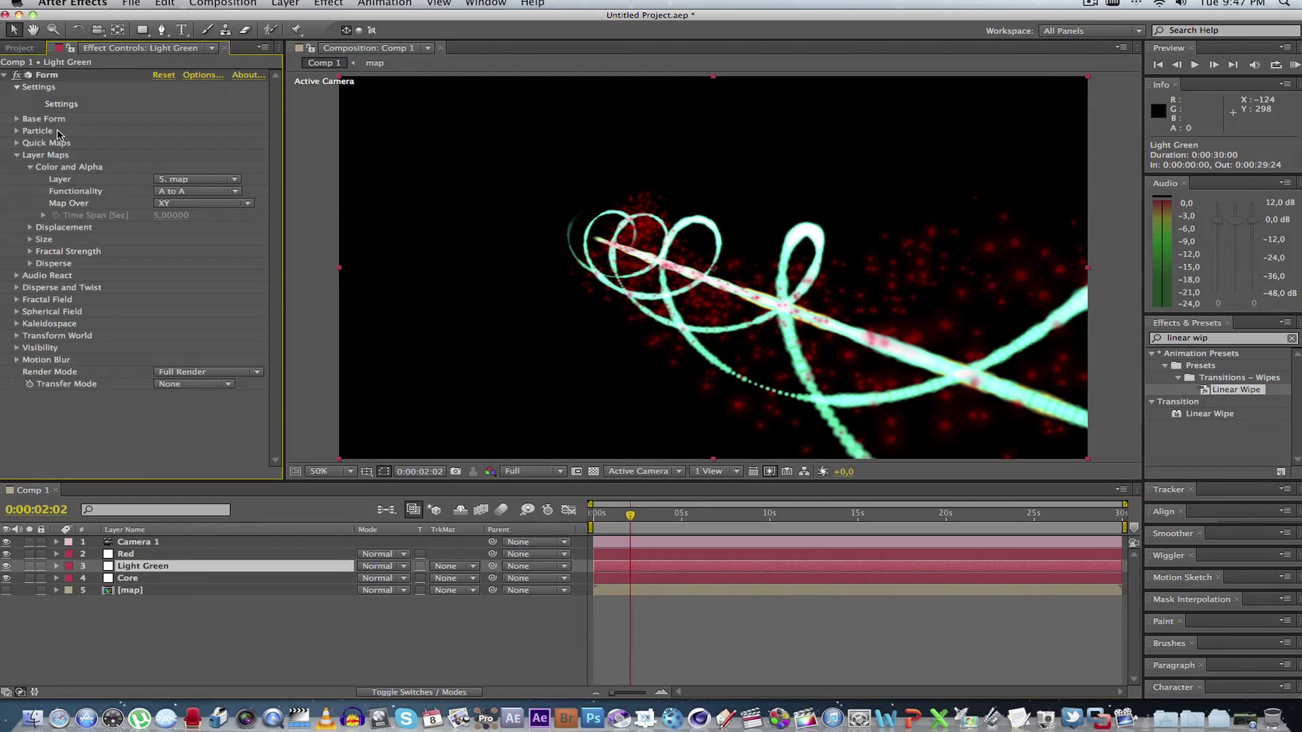
pyautogui.click(17, 119)
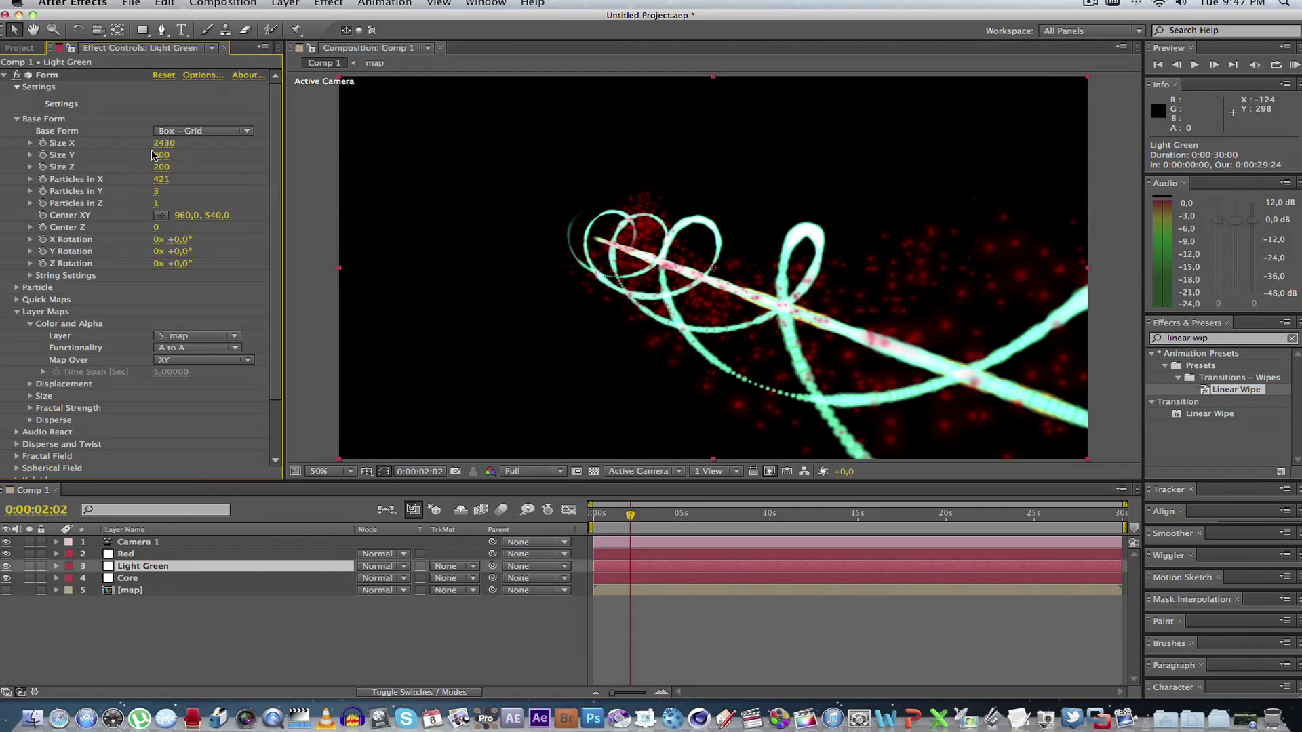
pyautogui.click(153, 155)
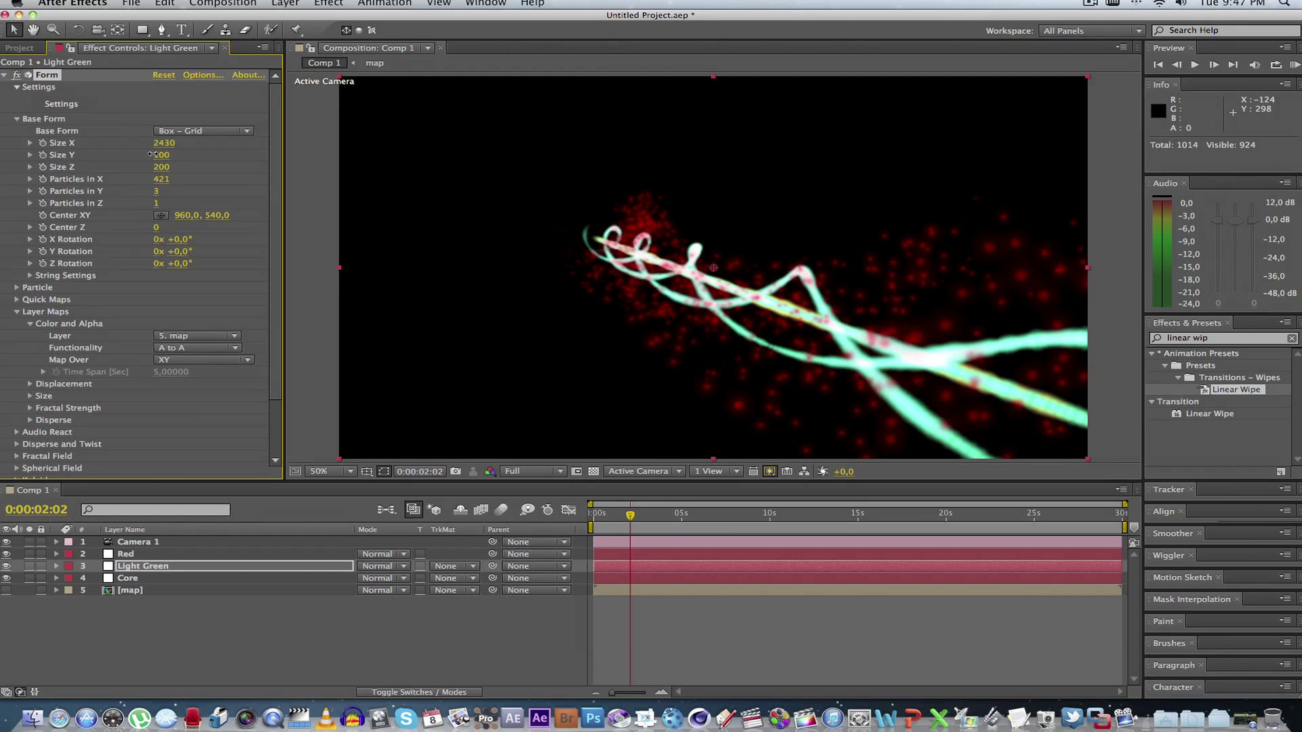
pyautogui.moveTo(152, 155); pyautogui.dragTo(145, 155)
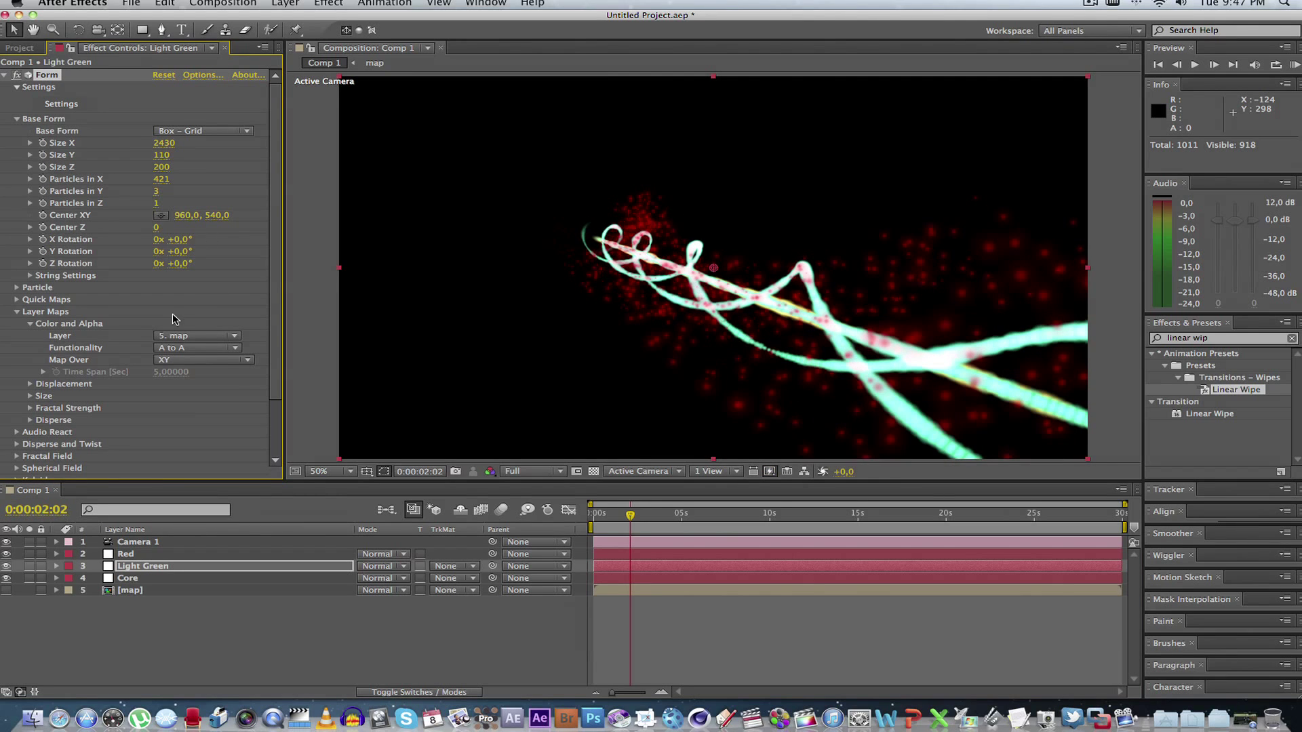
# Step: Change the Light Green layer's Form particle color to a bright, saturated pure green
pyautogui.click(17, 288)
pyautogui.click(160, 395)
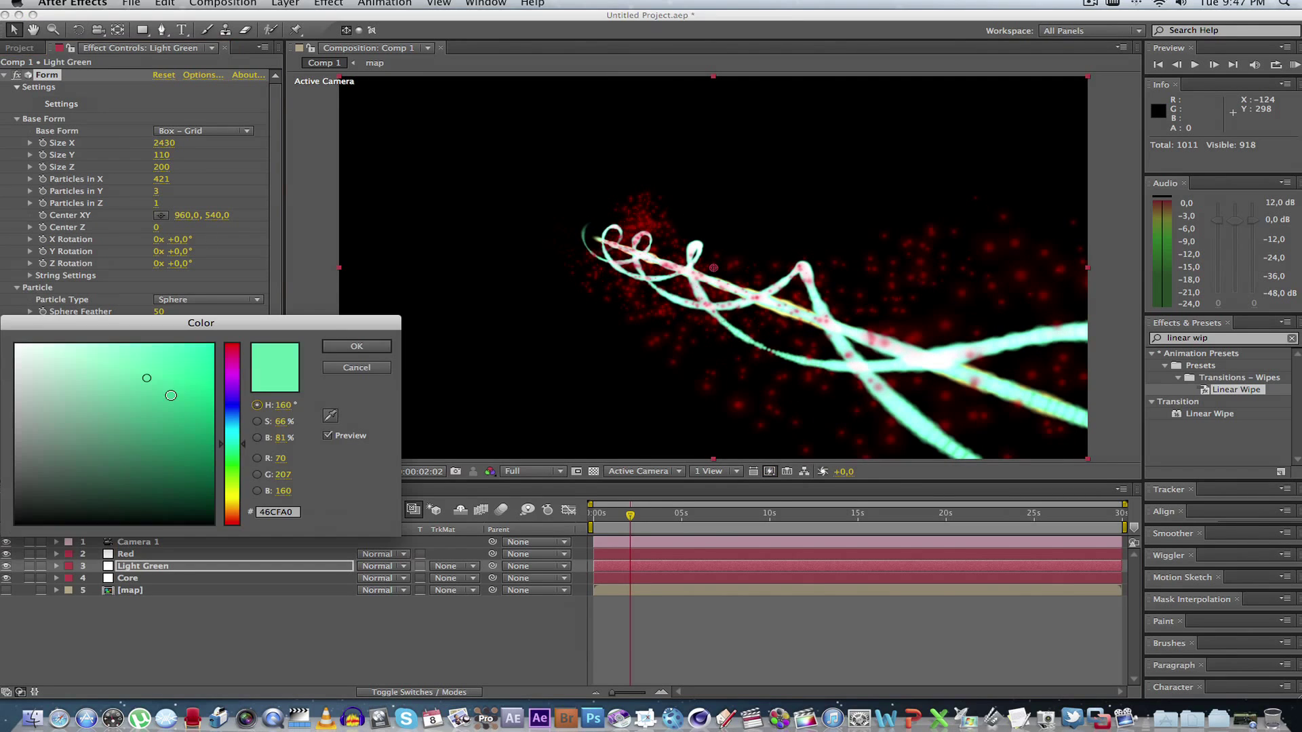
pyautogui.click(233, 466)
pyautogui.click(212, 346)
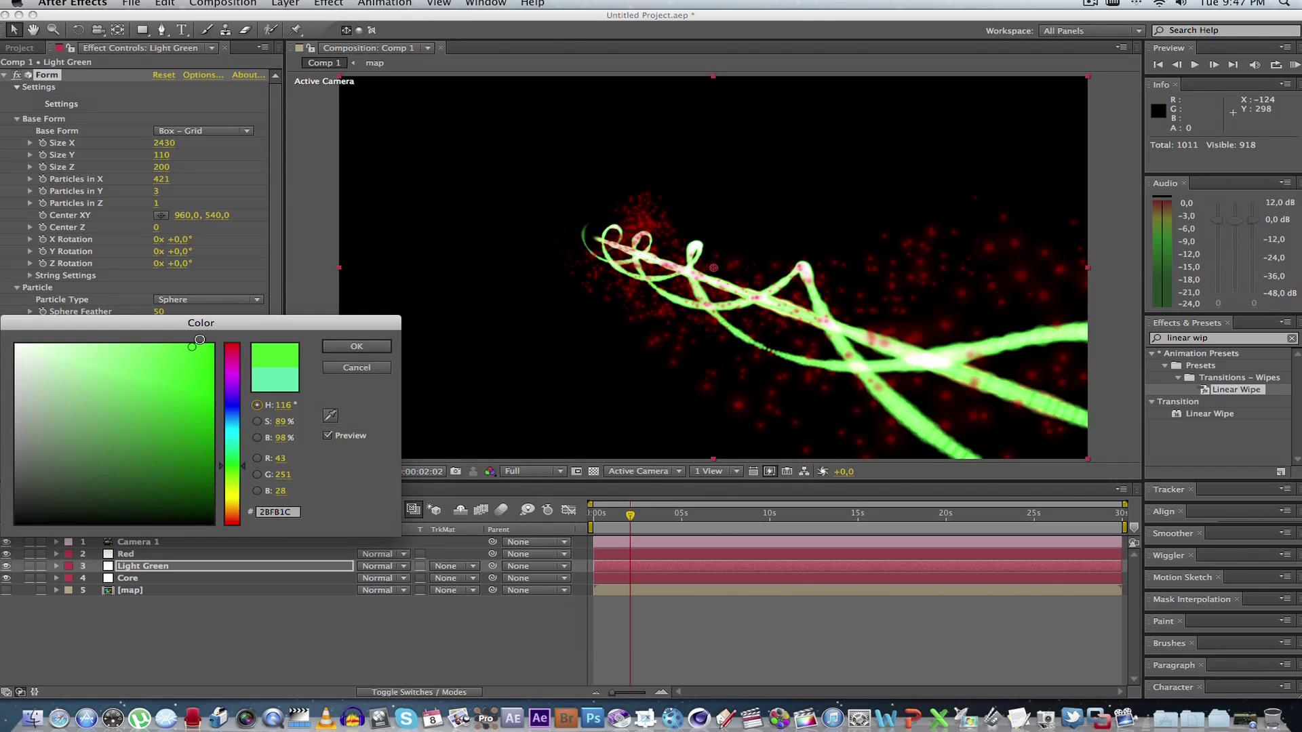
pyautogui.click(349, 347)
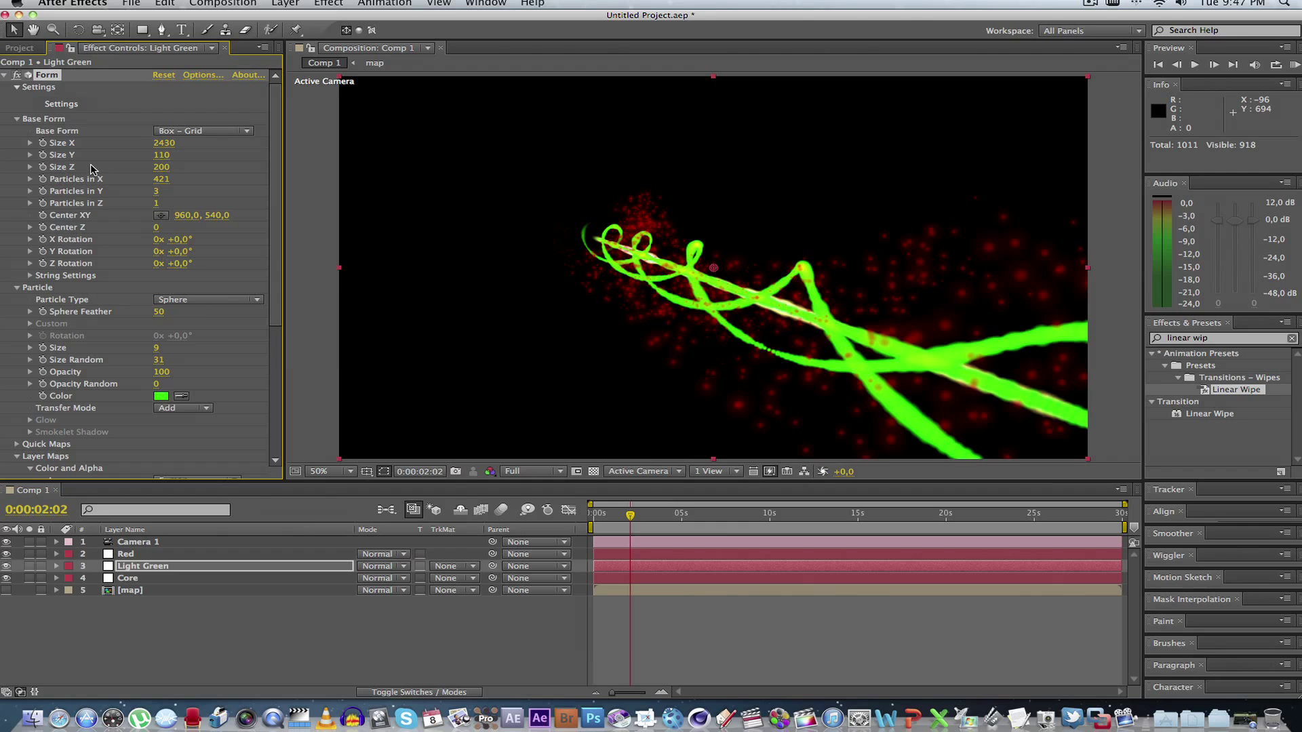
# Step: Change the Core layer's Form particle color to a bright, saturated yellow-green
pyautogui.click(127, 578)
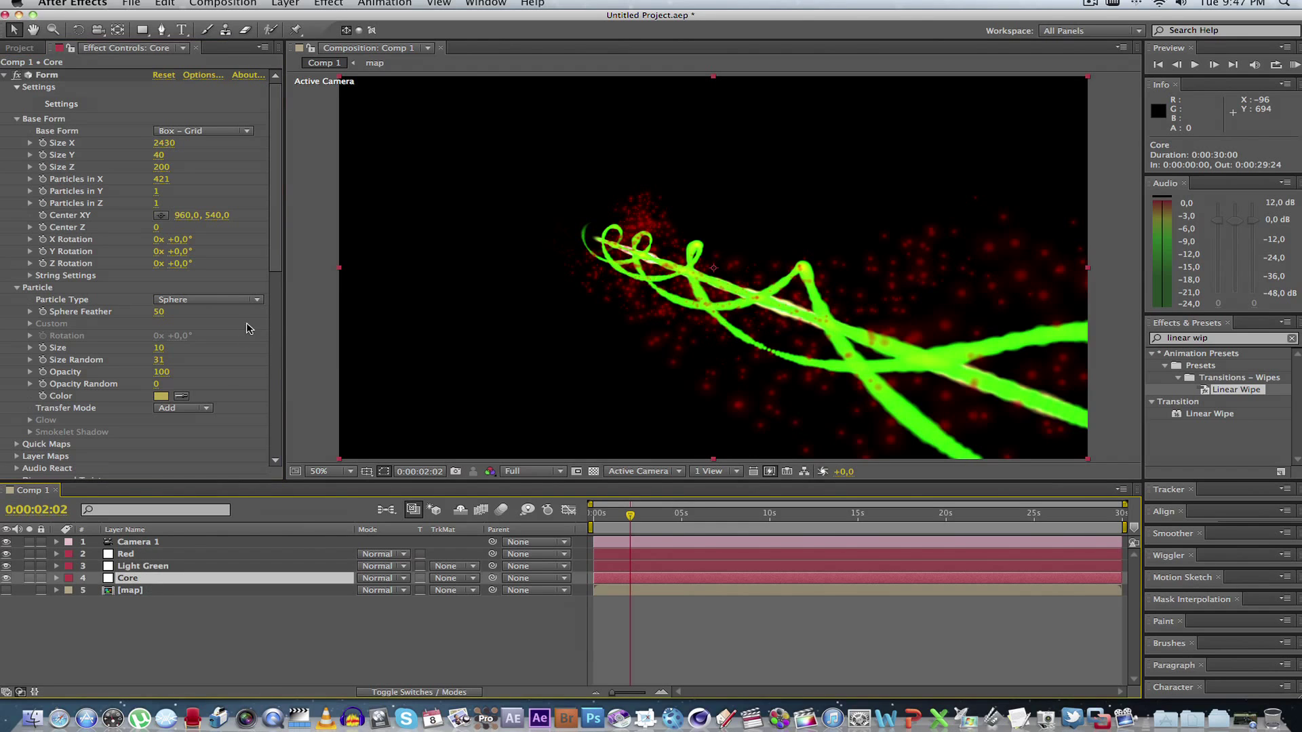
pyautogui.click(162, 399)
pyautogui.moveTo(169, 390); pyautogui.dragTo(211, 358)
pyautogui.moveTo(234, 474); pyautogui.dragTo(234, 485)
pyautogui.moveTo(207, 349); pyautogui.dragTo(217, 344)
pyautogui.click(357, 346)
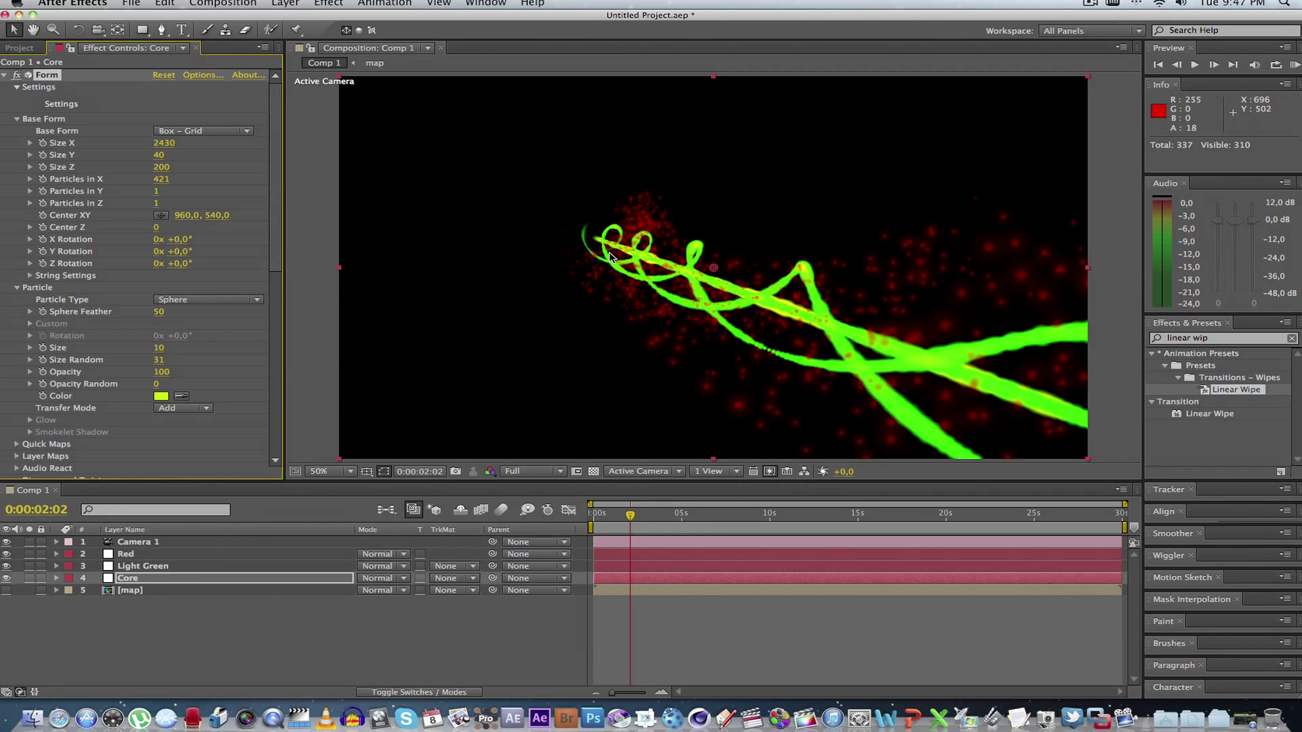
# Step: Reduce the Light Green layer's strands by setting Particles in Y to 2
pyautogui.click(143, 566)
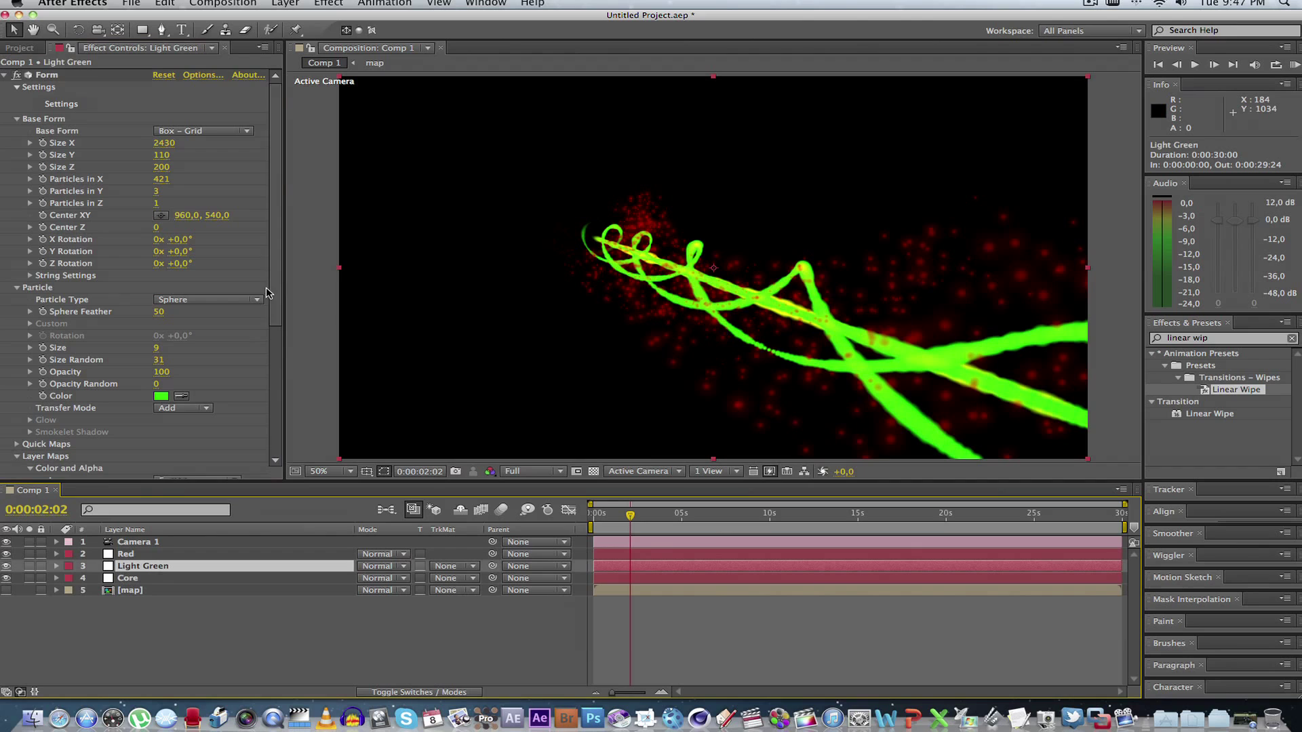
pyautogui.scroll(-1, 276, 256)
pyautogui.scroll(1, 277, 256)
pyautogui.moveTo(153, 192); pyautogui.dragTo(151, 192)
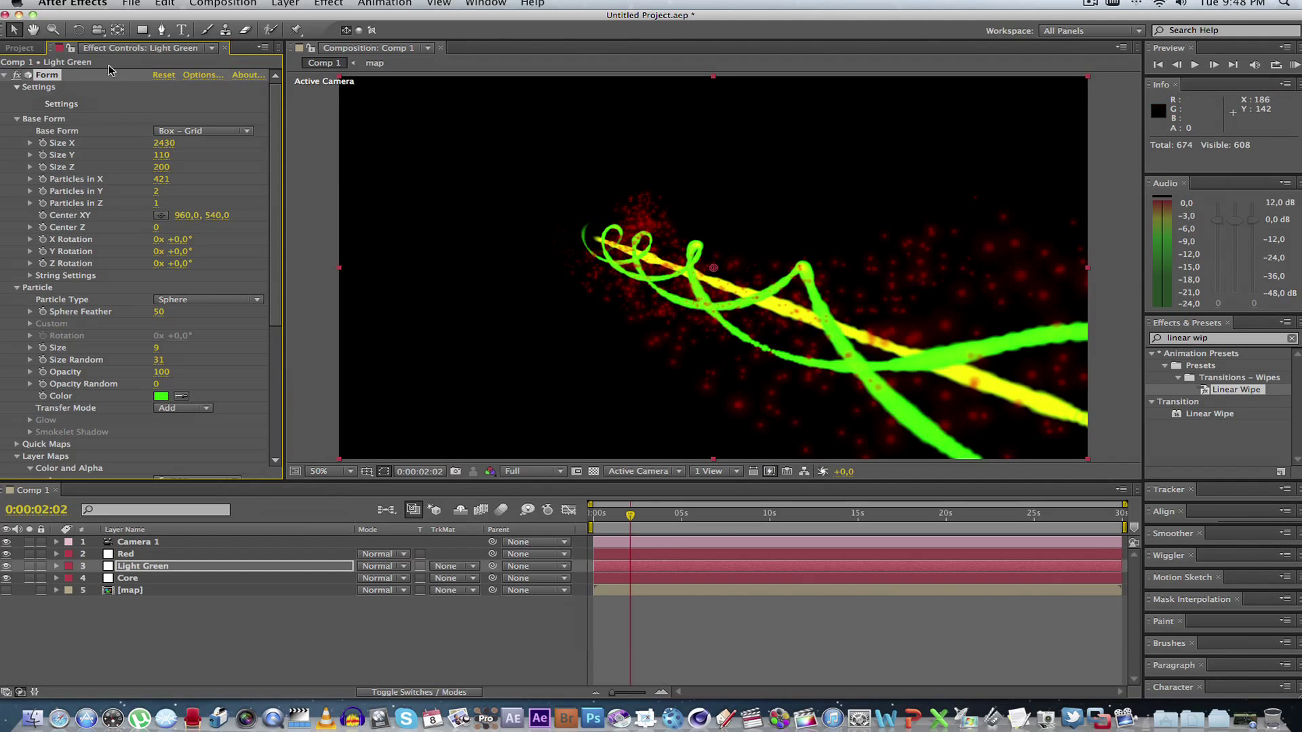
# Step: Orbit and track Camera 1 to reframe the twisting green and yellow streaks from a closer side angle
pyautogui.press('c')
pyautogui.moveTo(928, 353)
pyautogui.mouseDown()
pyautogui.moveTo(840, 320)
pyautogui.moveTo(918, 348)
pyautogui.mouseUp()
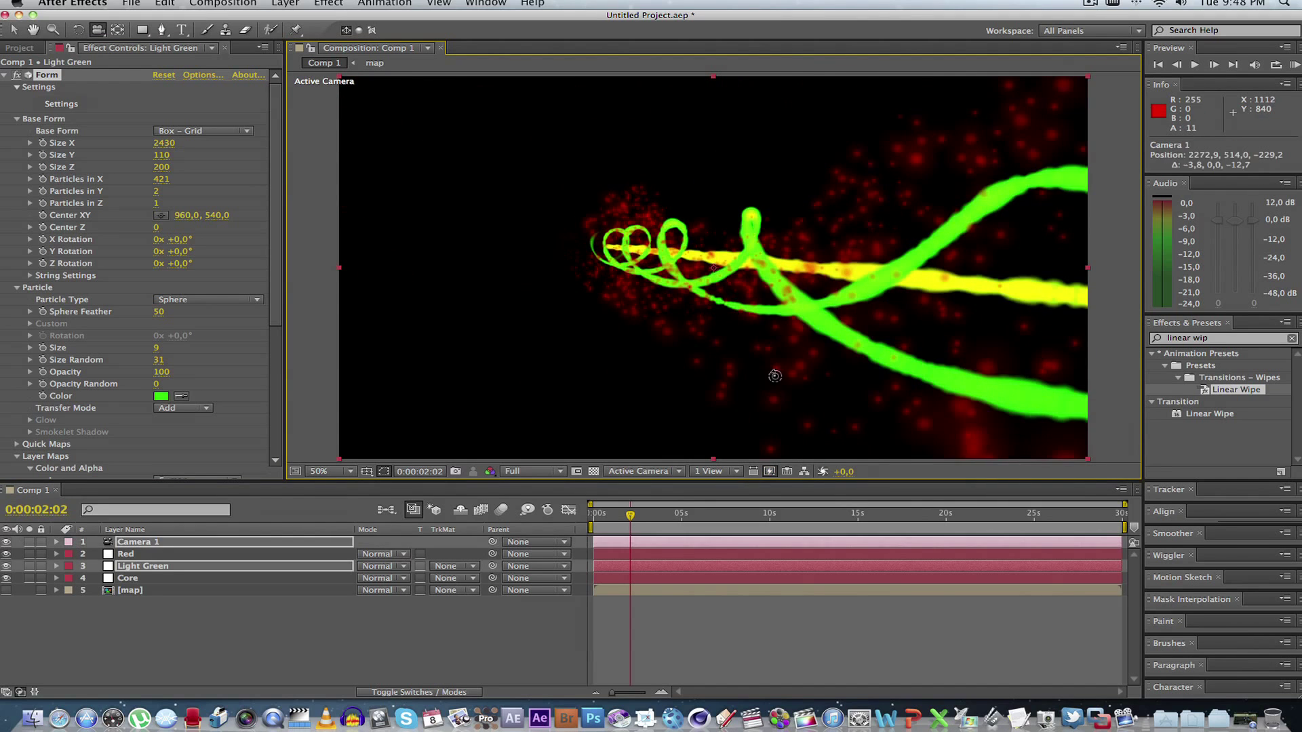
pyautogui.press('super+z')
pyautogui.moveTo(100, 30); pyautogui.dragTo(124, 61)
pyautogui.moveTo(812, 321); pyautogui.dragTo(719, 366)
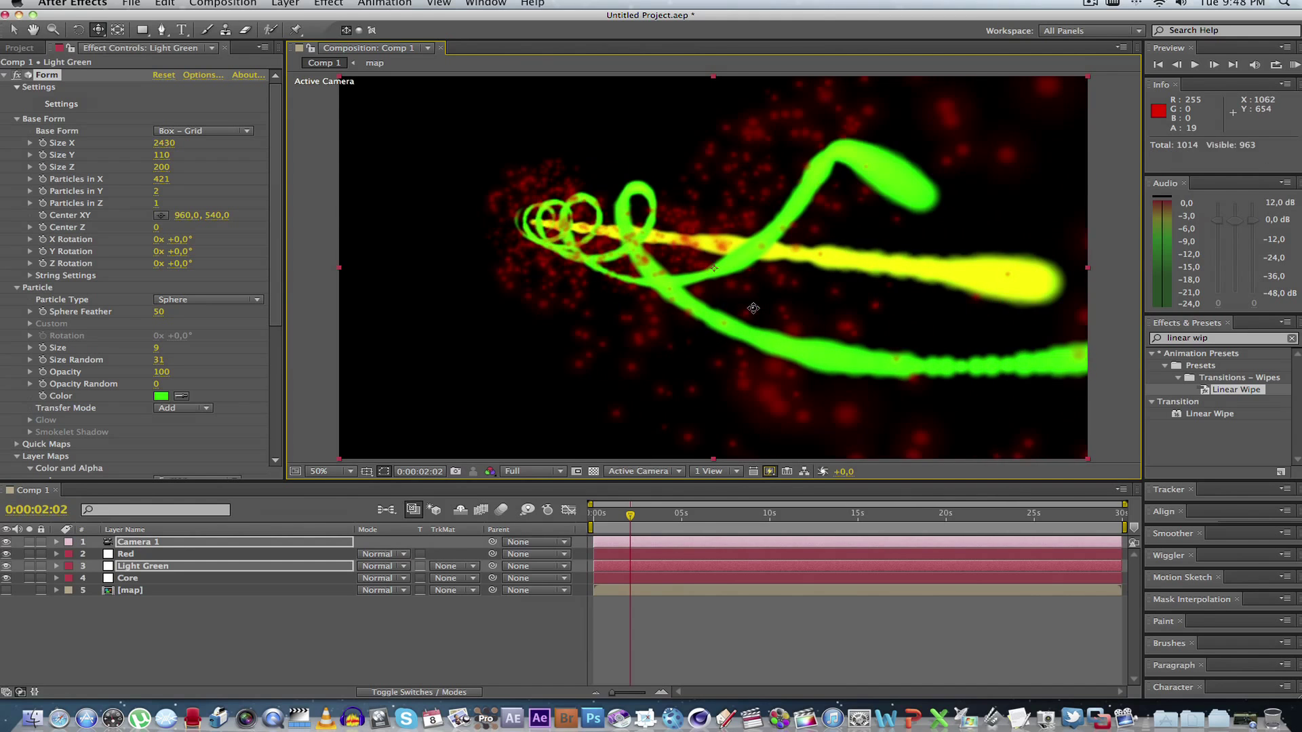
# Step: Preview the particle streak animation in Comp 1 from the first frame
pyautogui.press('Home')
pyautogui.press('space')
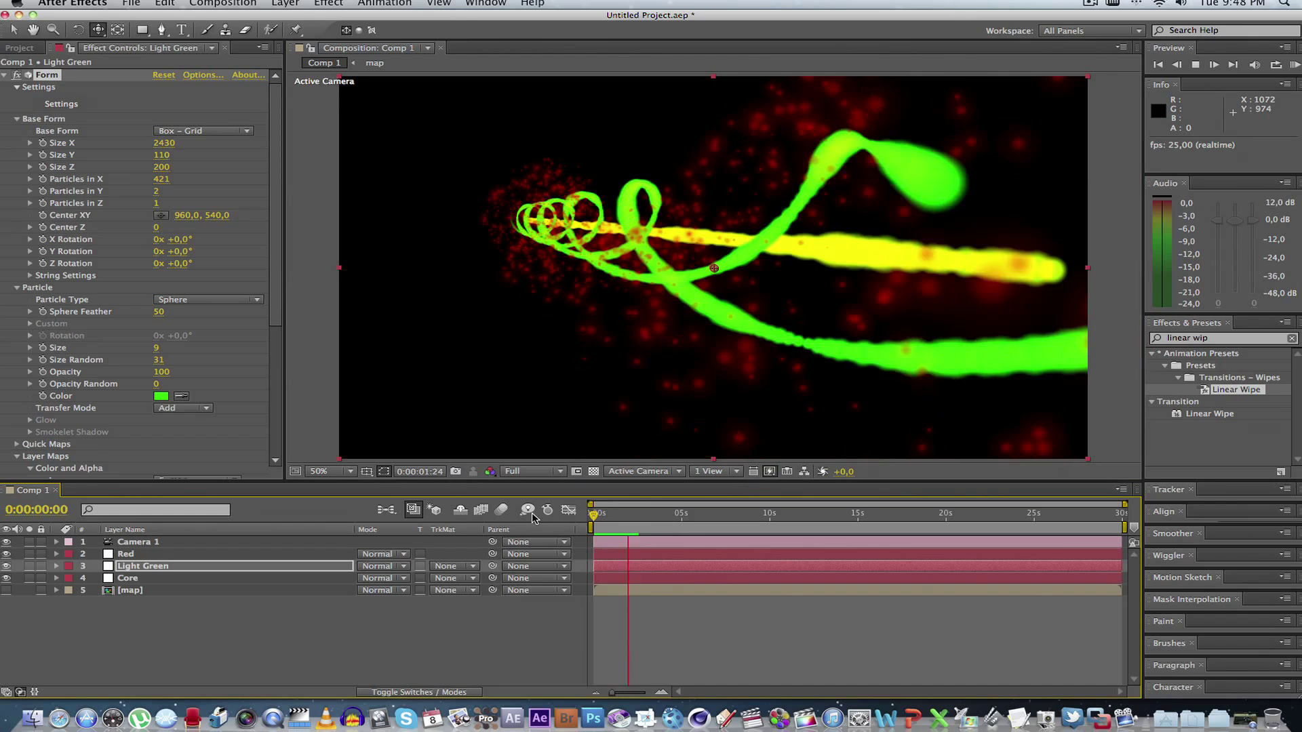
pyautogui.press('space')
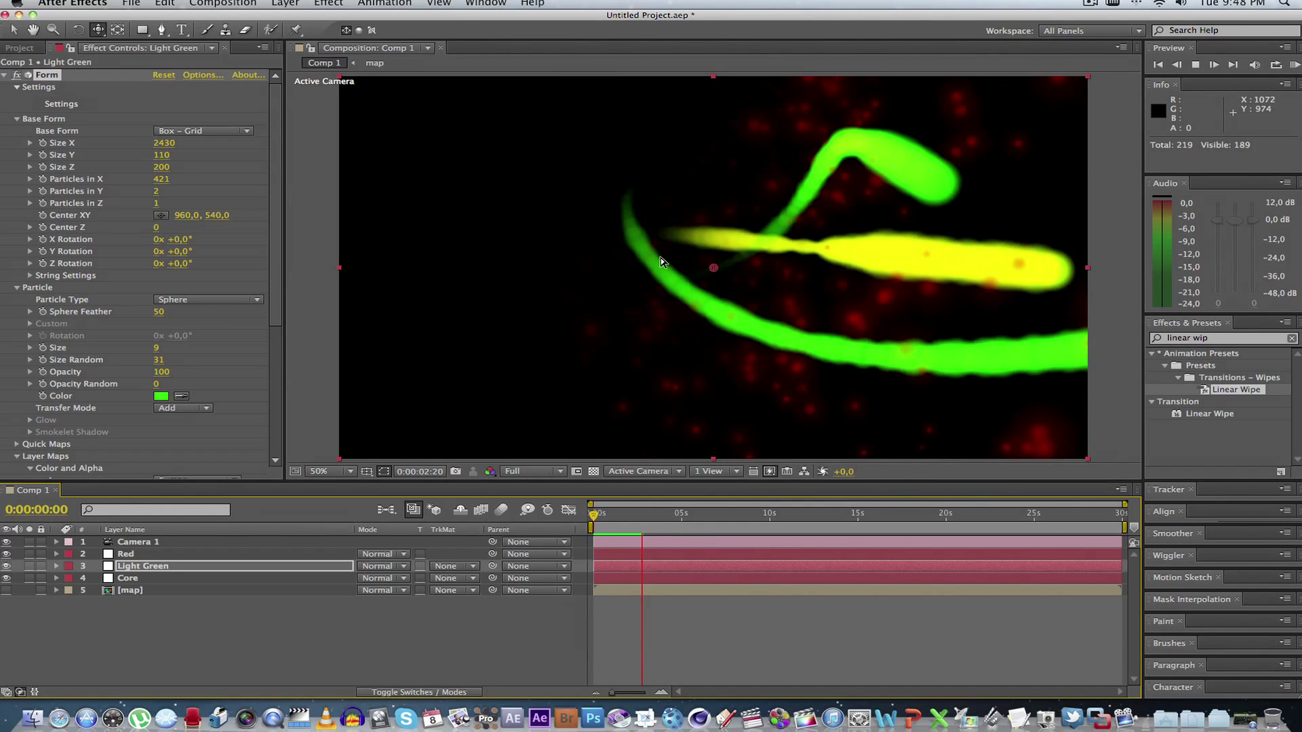
pyautogui.press('space')
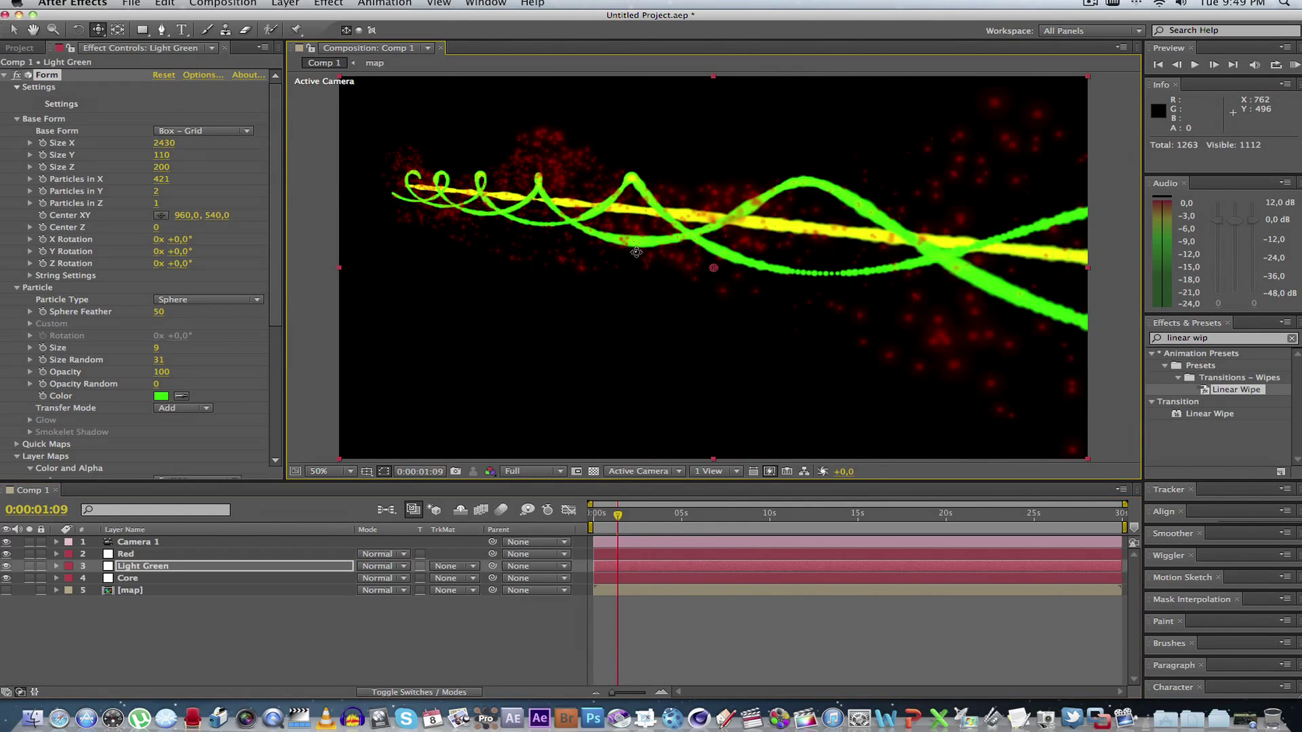